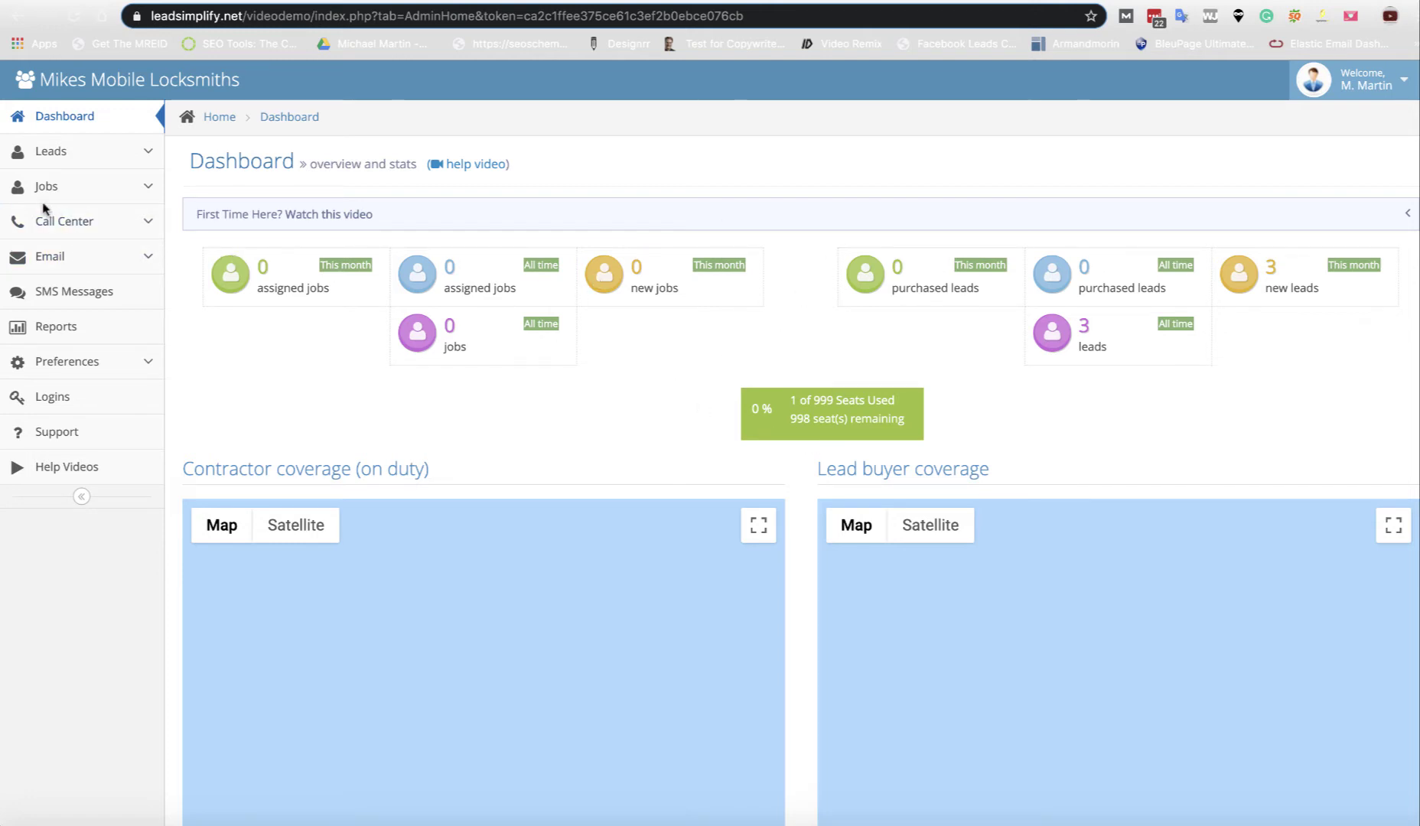
Step: Go to the Call Center page and browse the account's available Twilio numbers with their Voice and SMS URLs
left_click(77, 224)
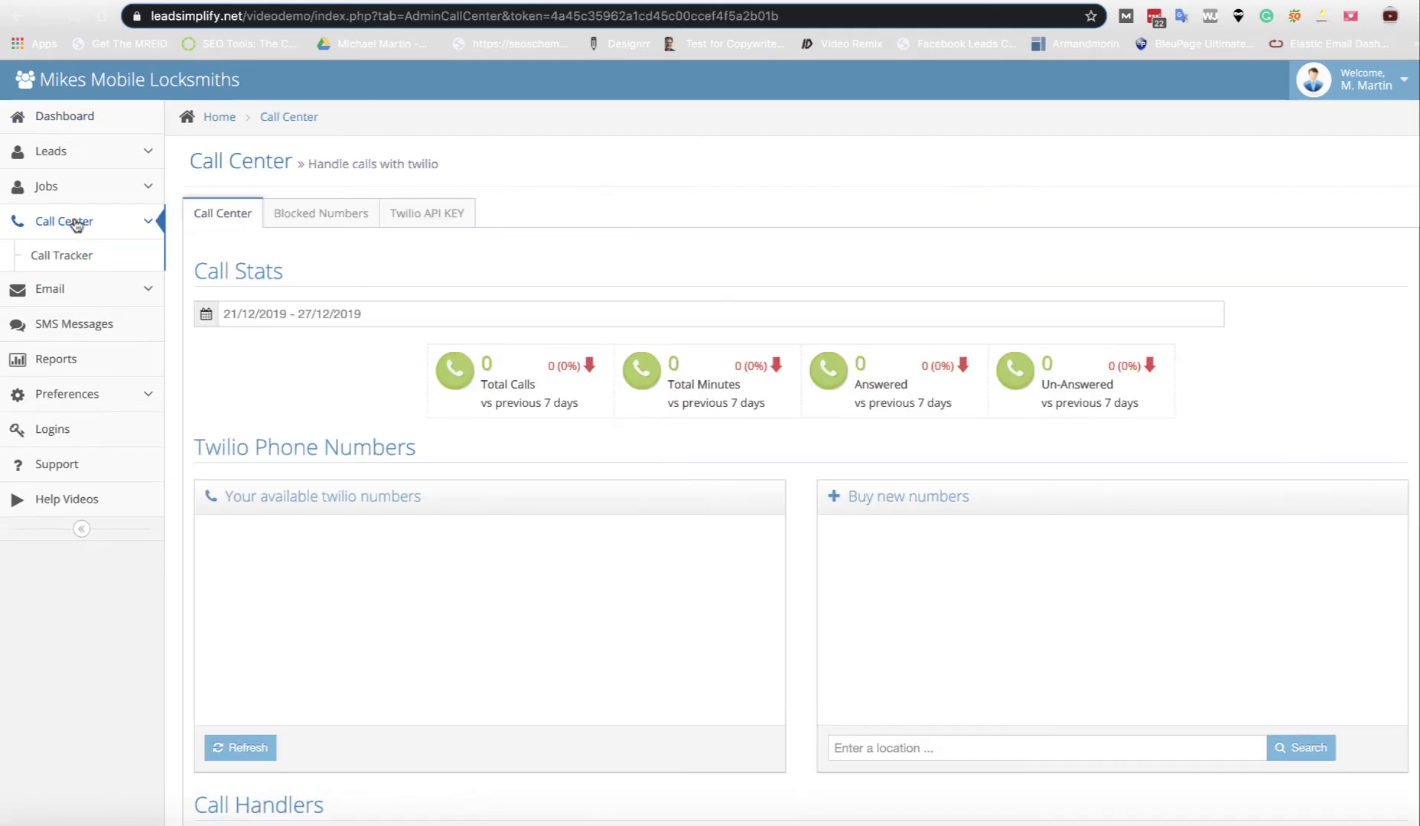
scroll(739, 325, "down", 3)
scroll(700, 497, "down", 4)
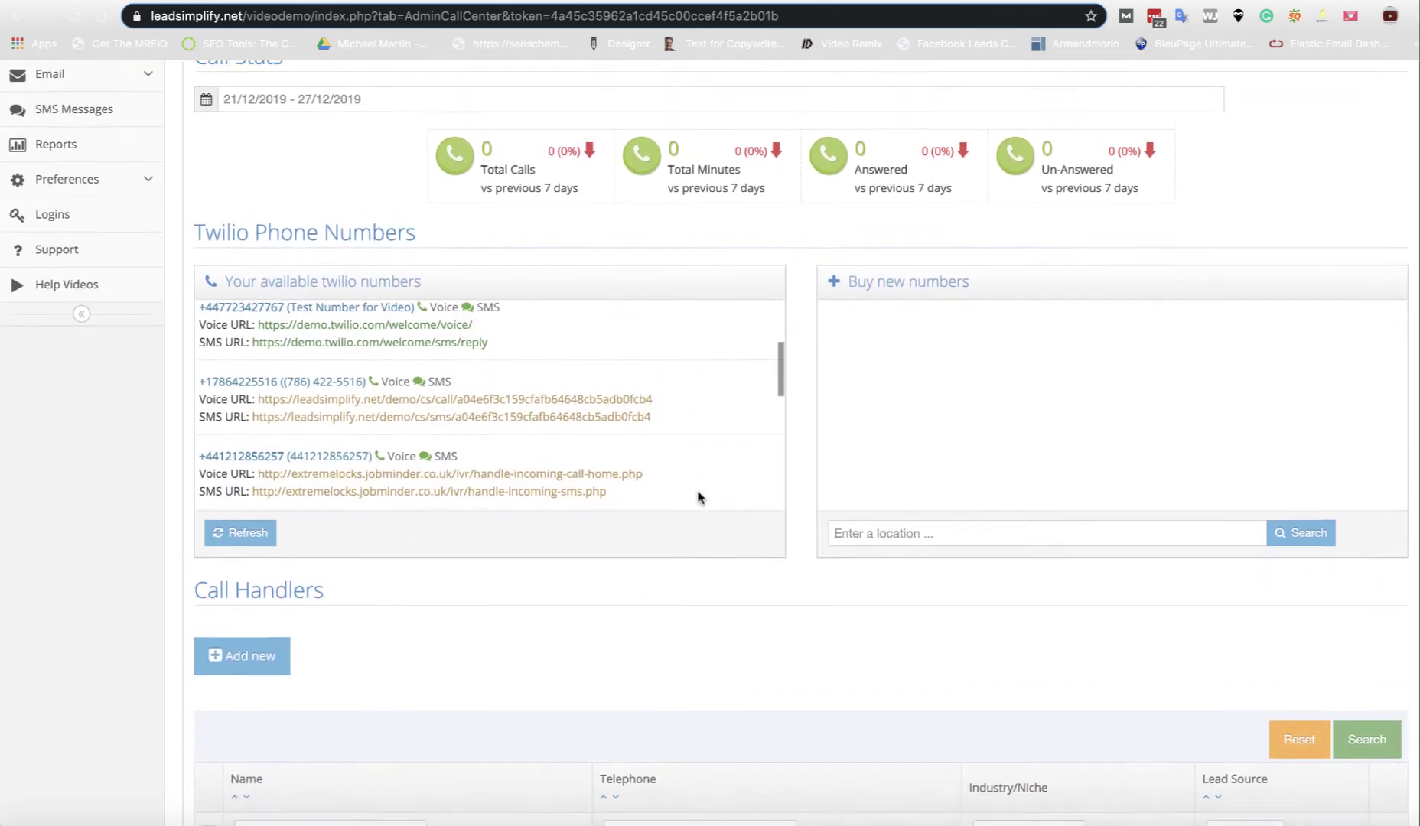
scroll(715, 444, "up", 5)
scroll(794, 426, "down", 2)
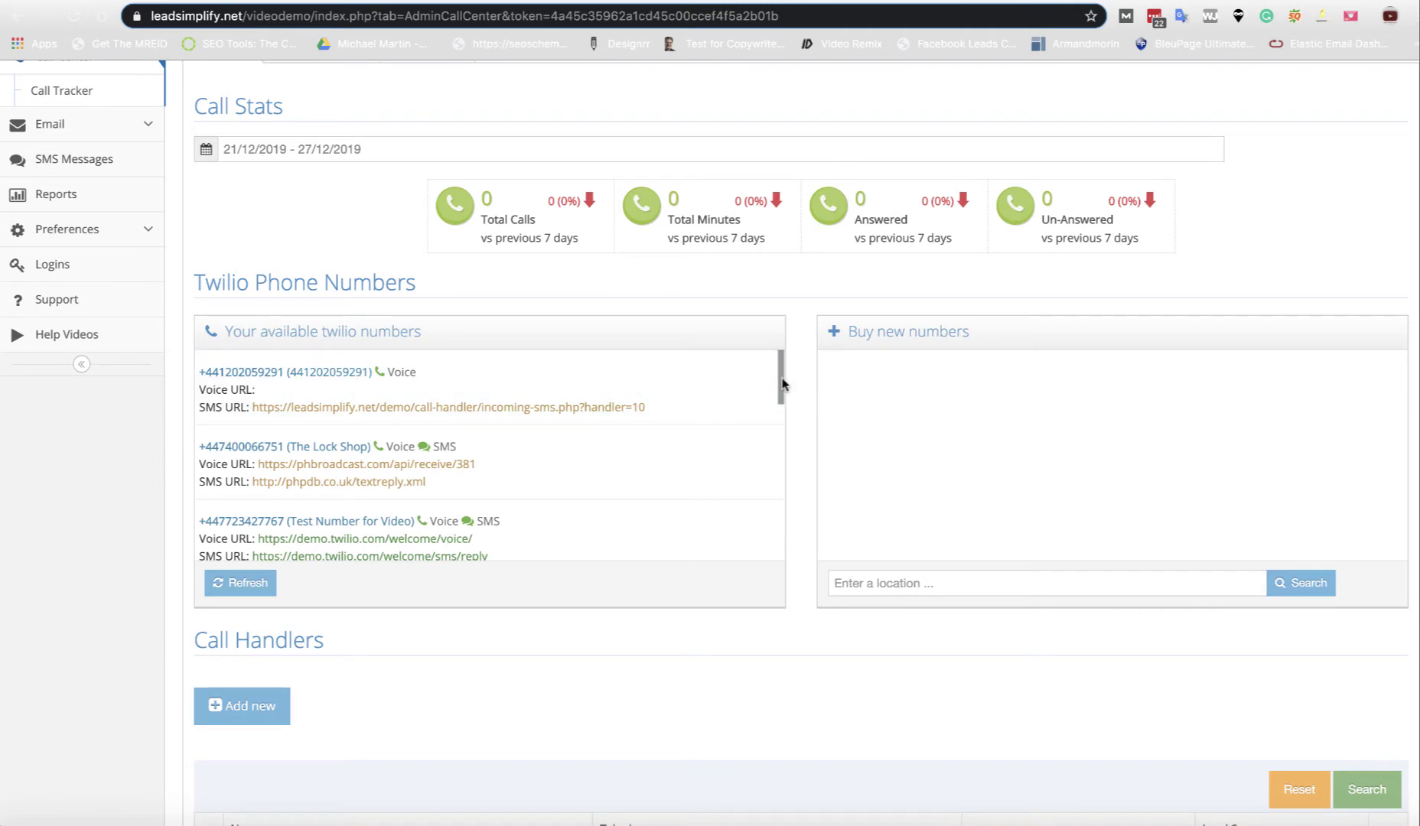
scroll(782, 391, "down", 2)
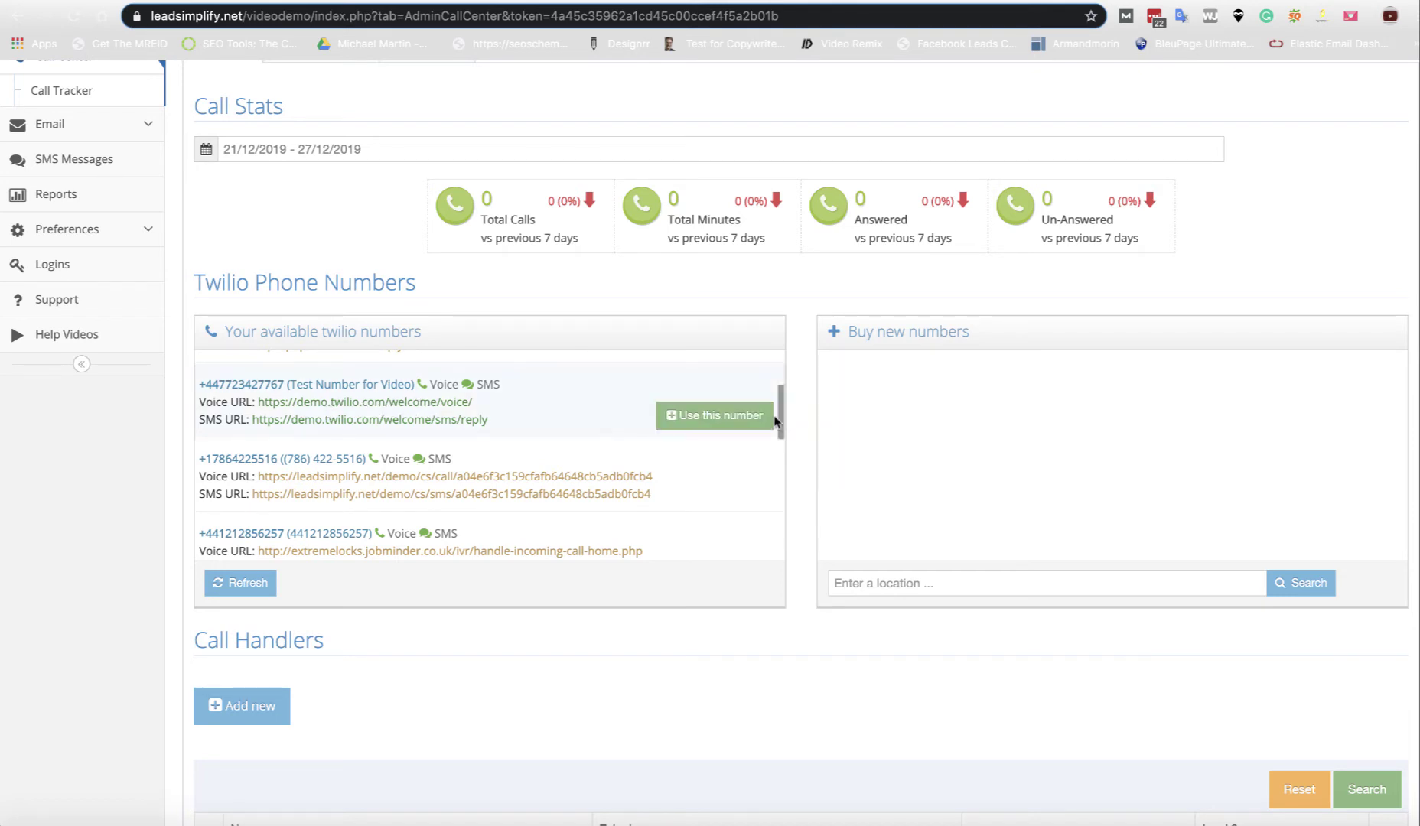
scroll(775, 420, "up", 3)
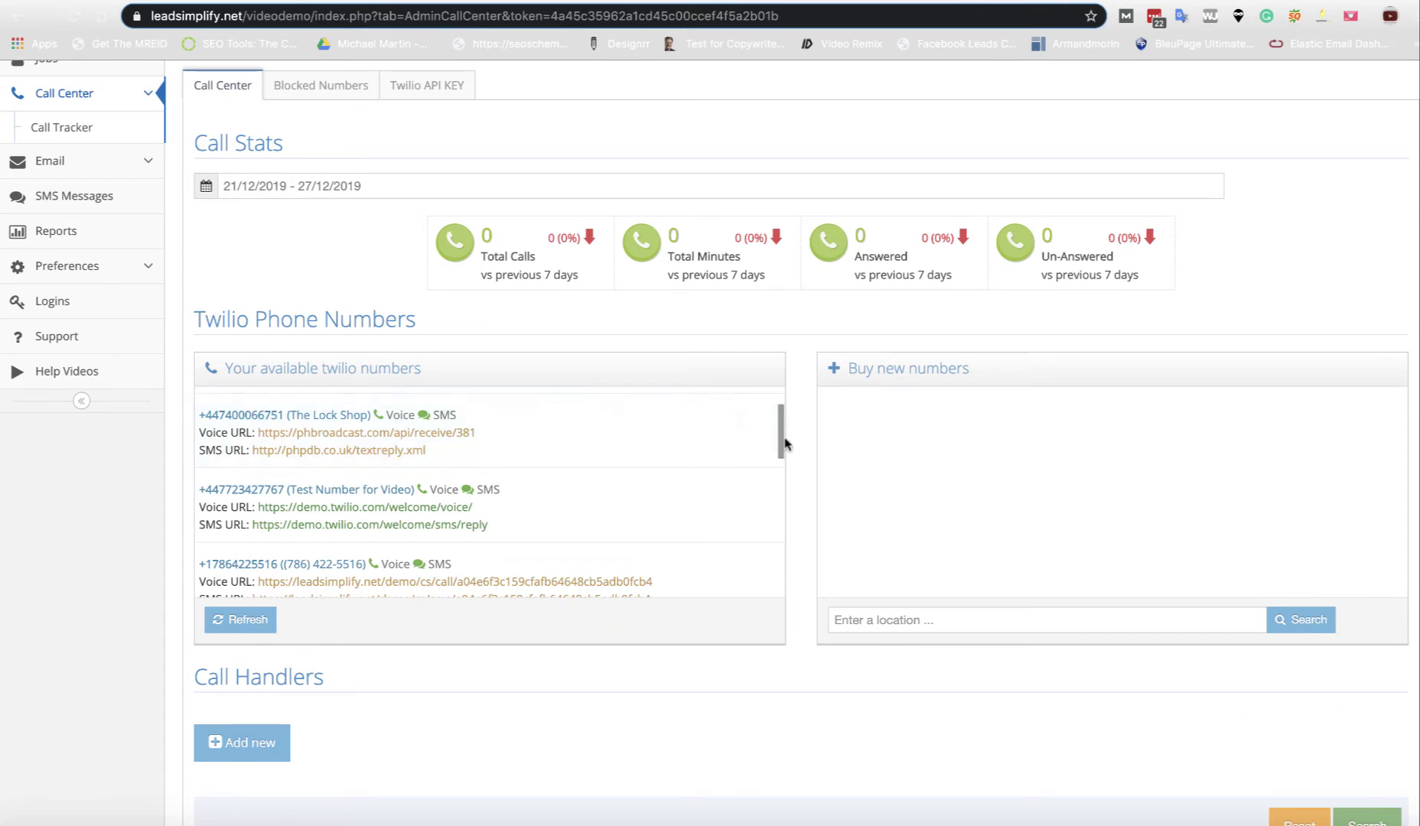
Step: Create a call handler on The Lock Shop number named 'Test Number' with Record Calls set to YES
mouse_move(580, 444)
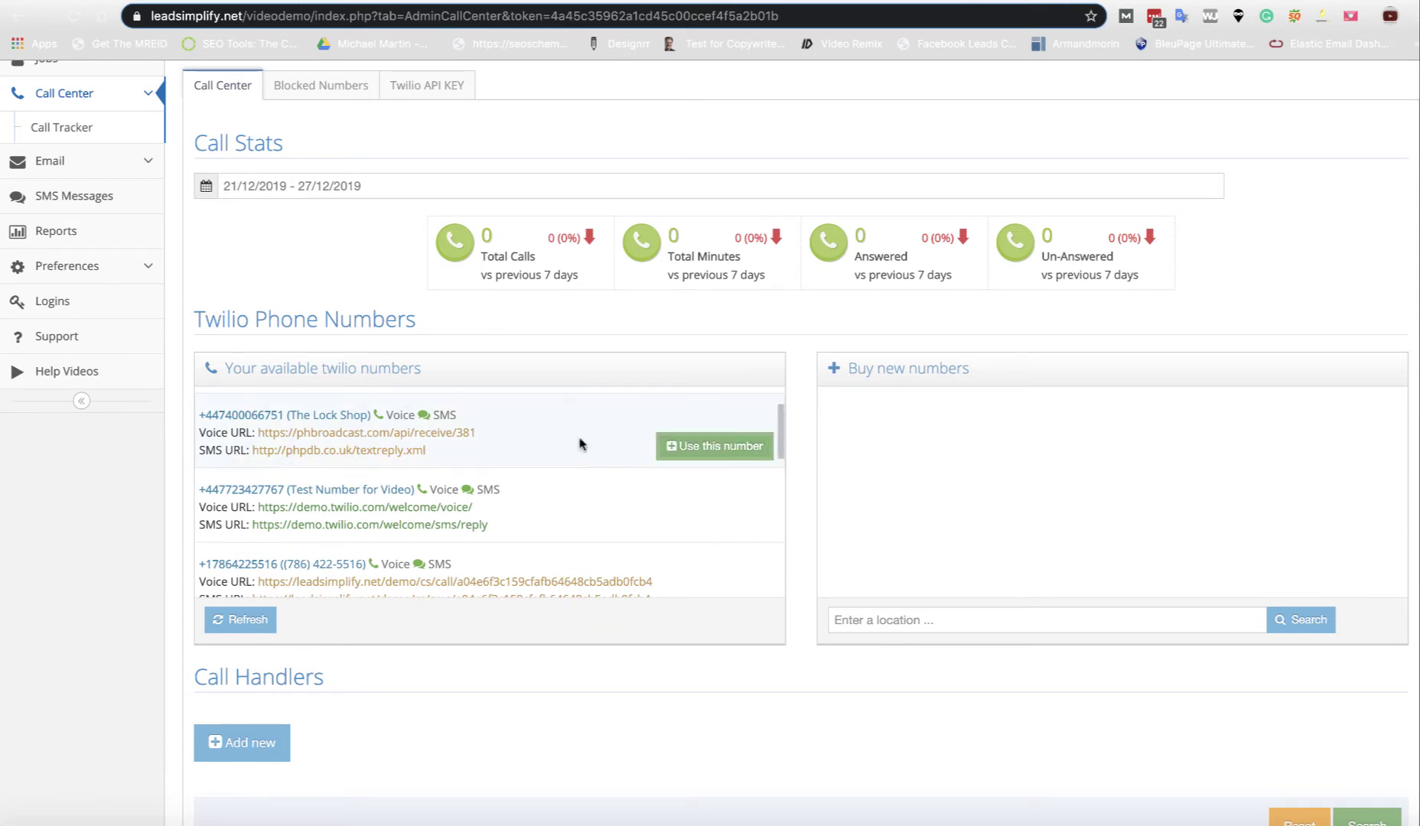
left_click(695, 450)
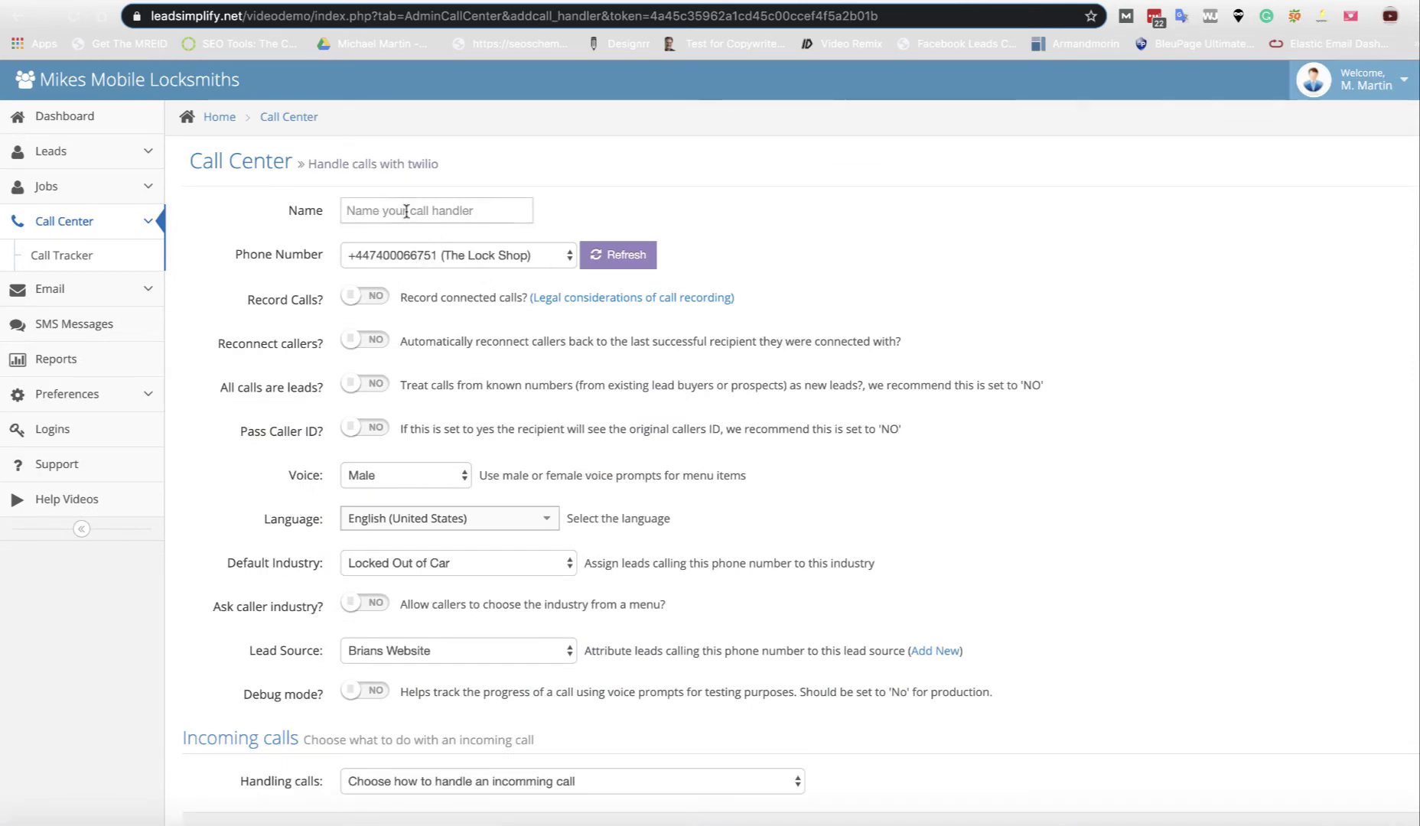
left_click(402, 208)
type("Test Number")
scroll(512, 316, "down", 1)
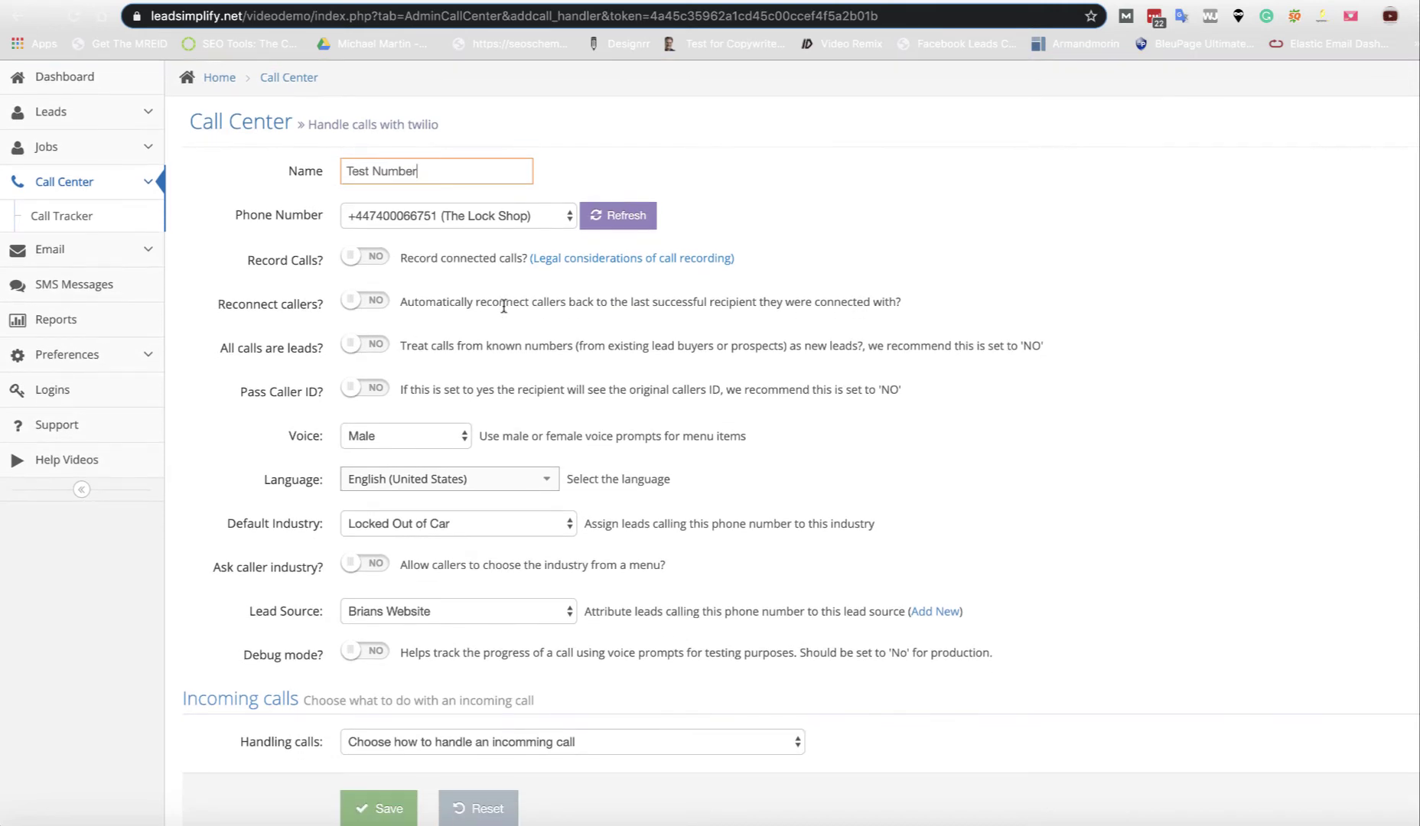
left_click(377, 259)
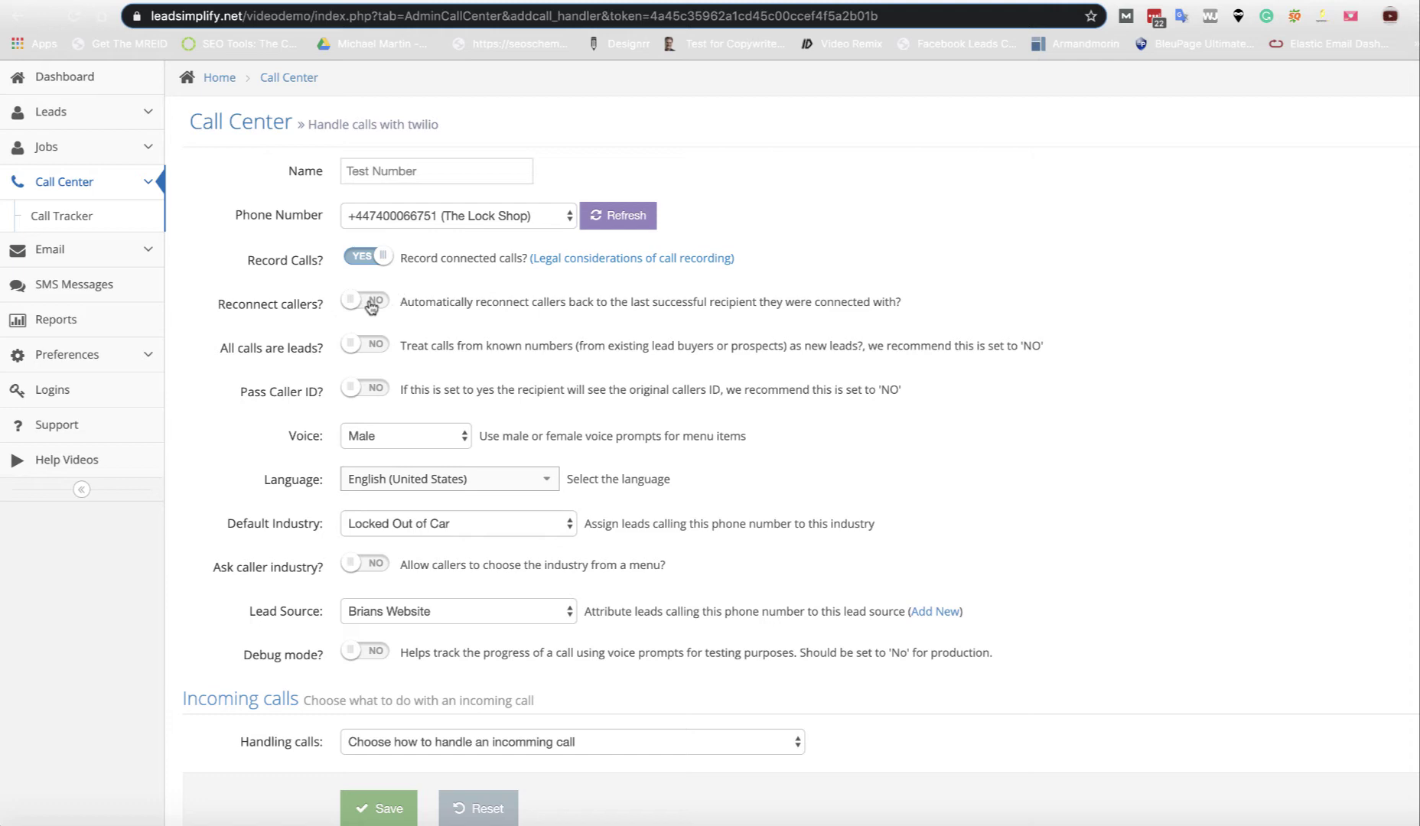
Step: Set 'Reconnect callers?' to YES so callers return to their last successful recipient
left_click(371, 307)
scroll(318, 309, "down", 1)
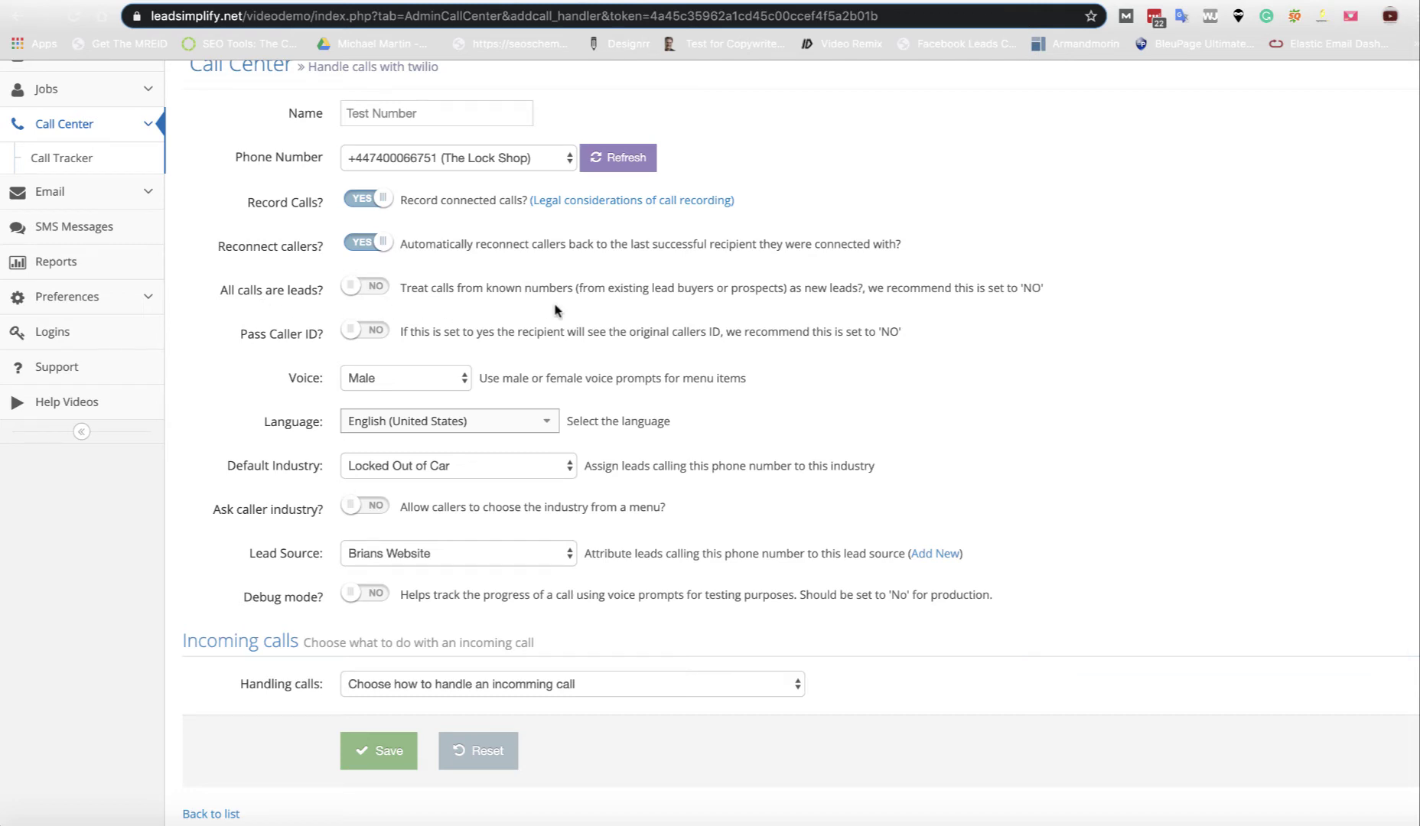
scroll(555, 310, "down", 1)
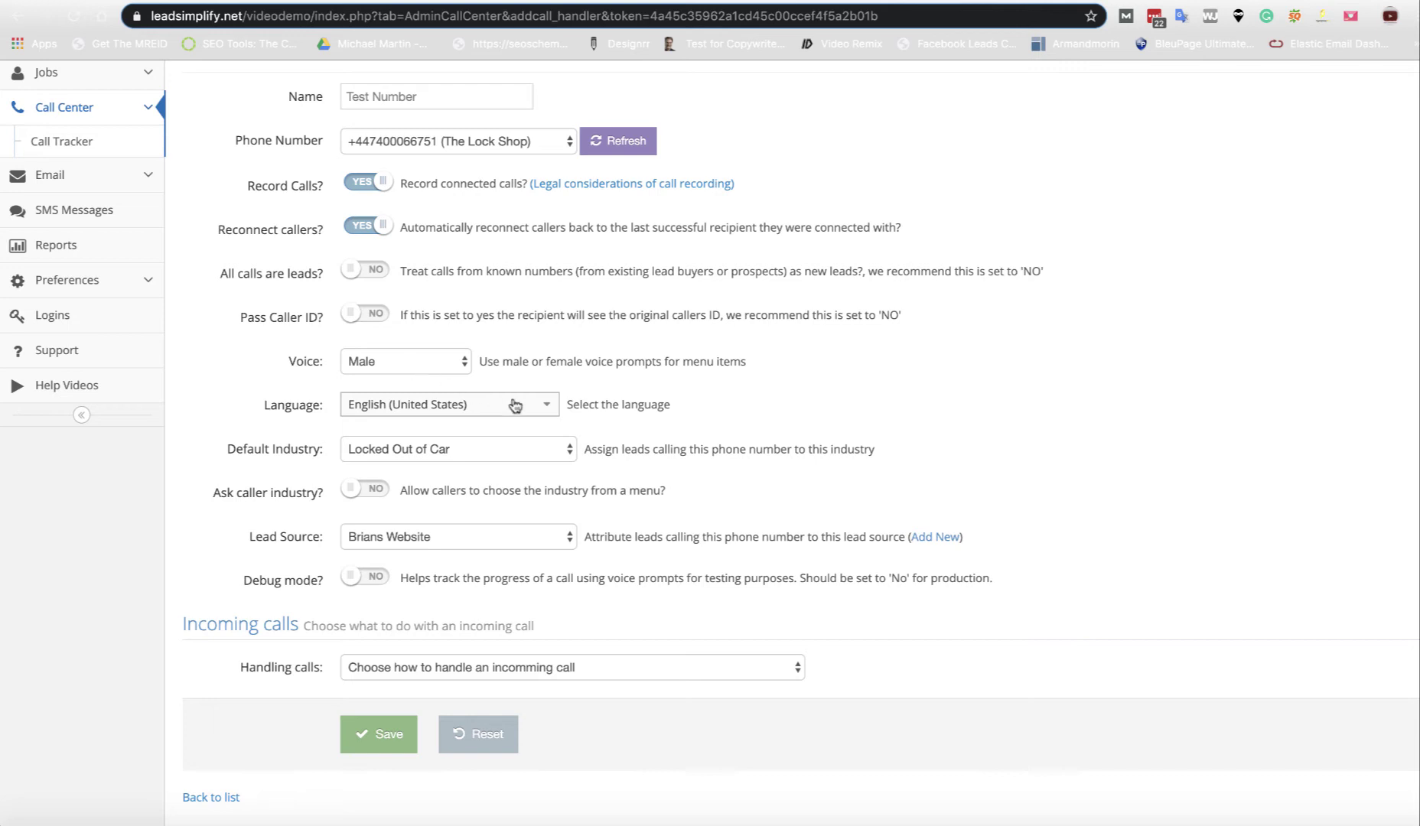
Step: Keep Locked Out of Car as the default industry and turn on 'Ask caller industry?'
scroll(706, 391, "down", 1)
scroll(706, 390, "up", 1)
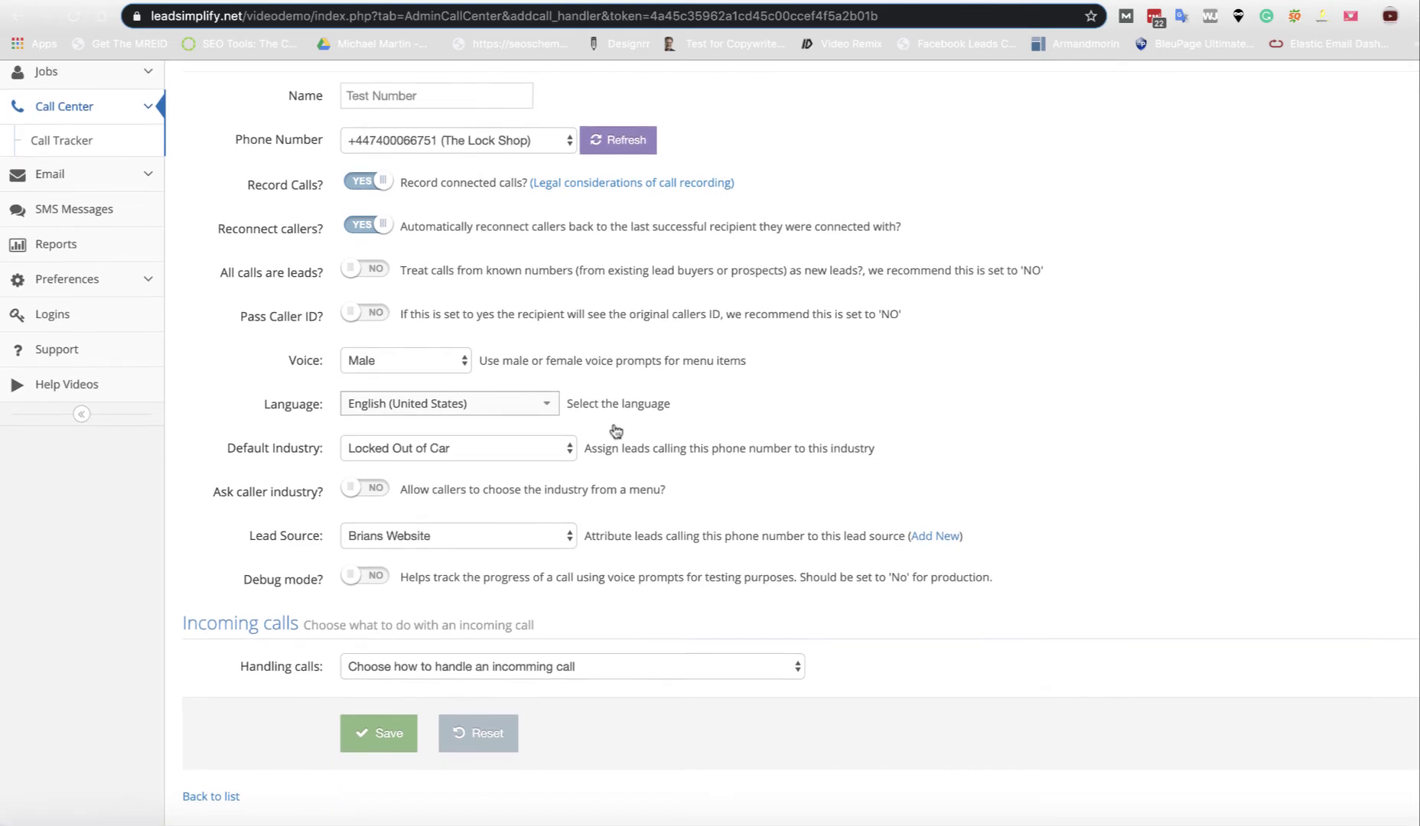
left_click(548, 450)
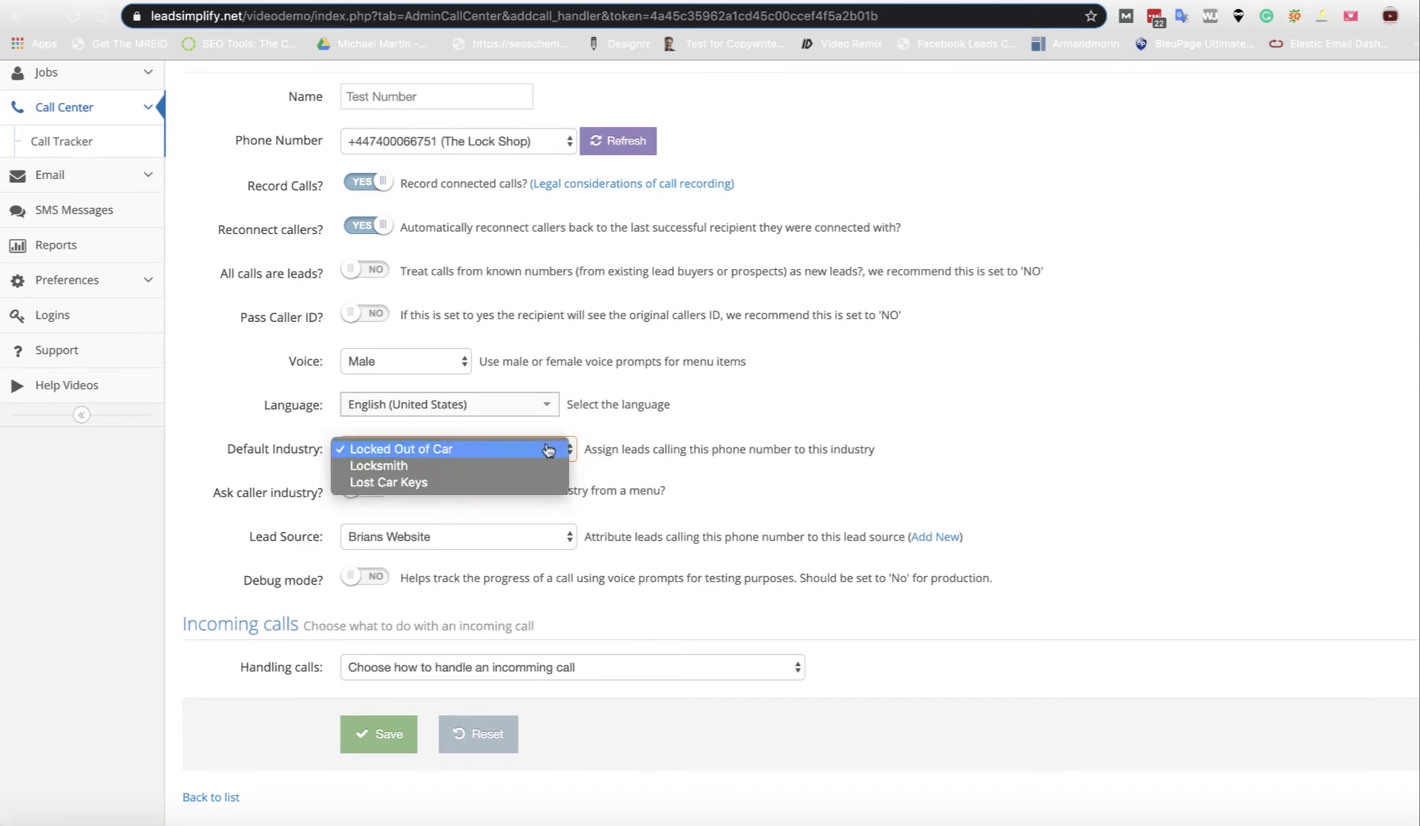
left_click(417, 451)
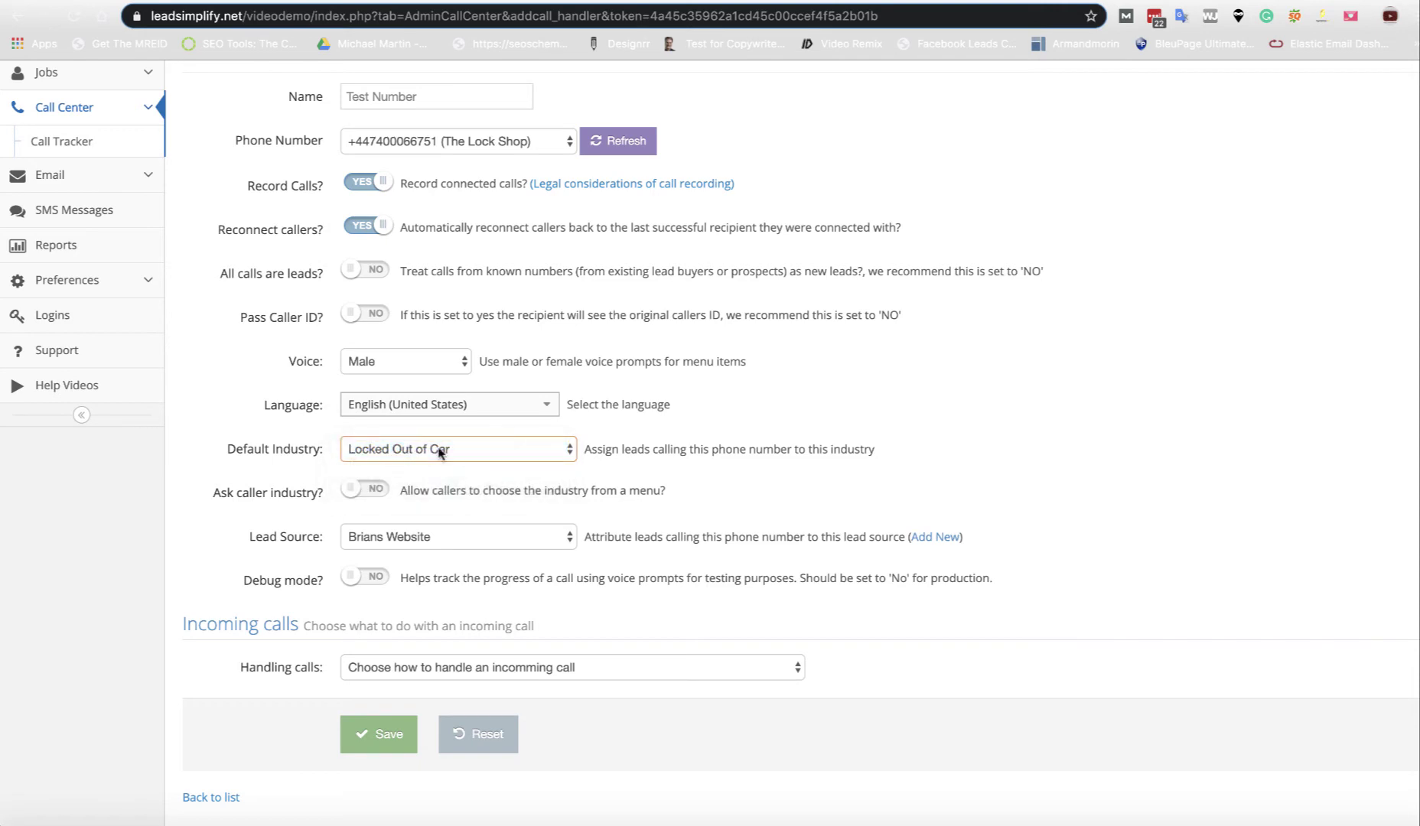
scroll(800, 403, "down", 1)
scroll(800, 403, "up", 1)
left_click(382, 492)
Step: Set the industry choices to Locked Out of Car, Lost Car Keys and Locksmith
scroll(552, 488, "down", 1)
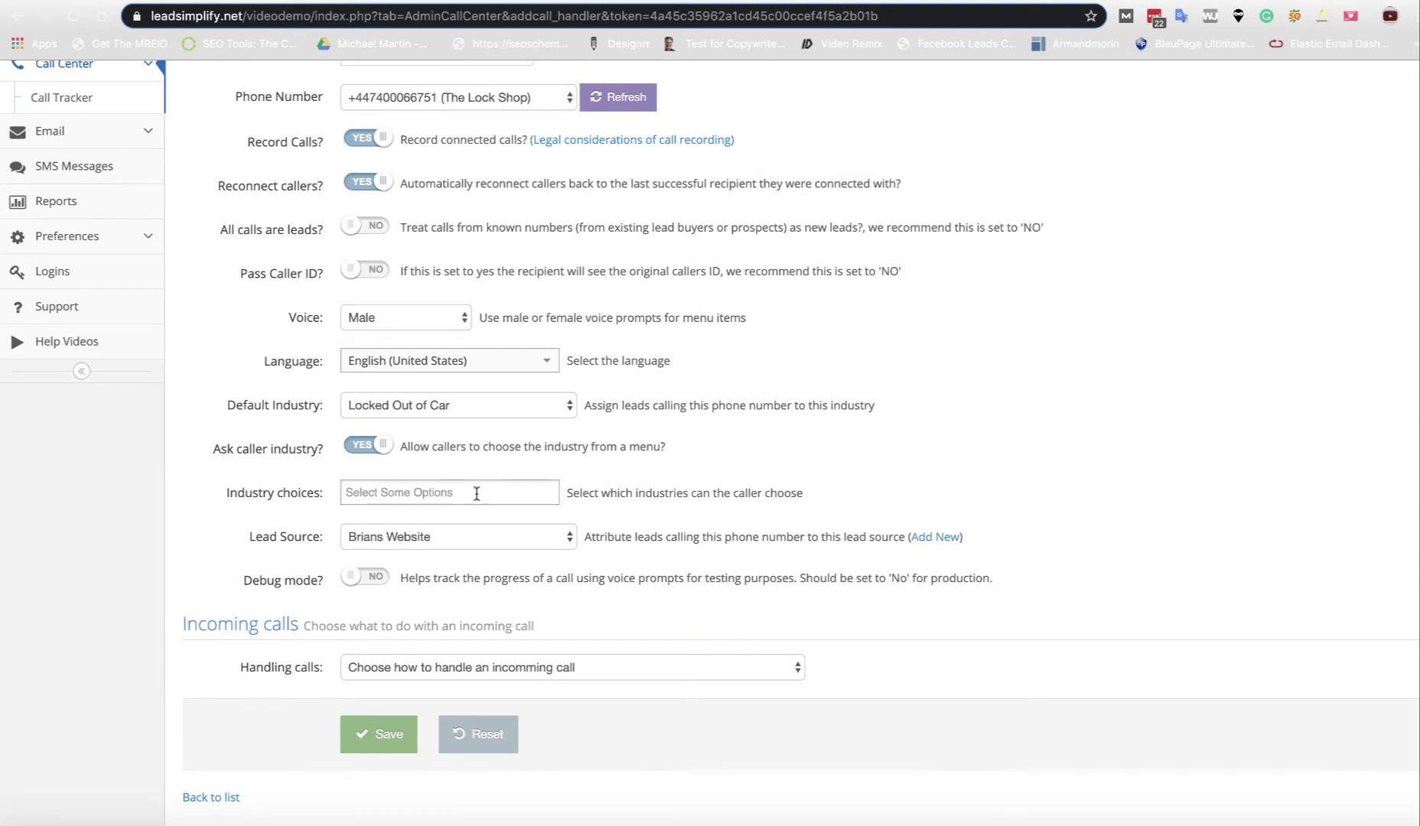
left_click(476, 493)
left_click(417, 537)
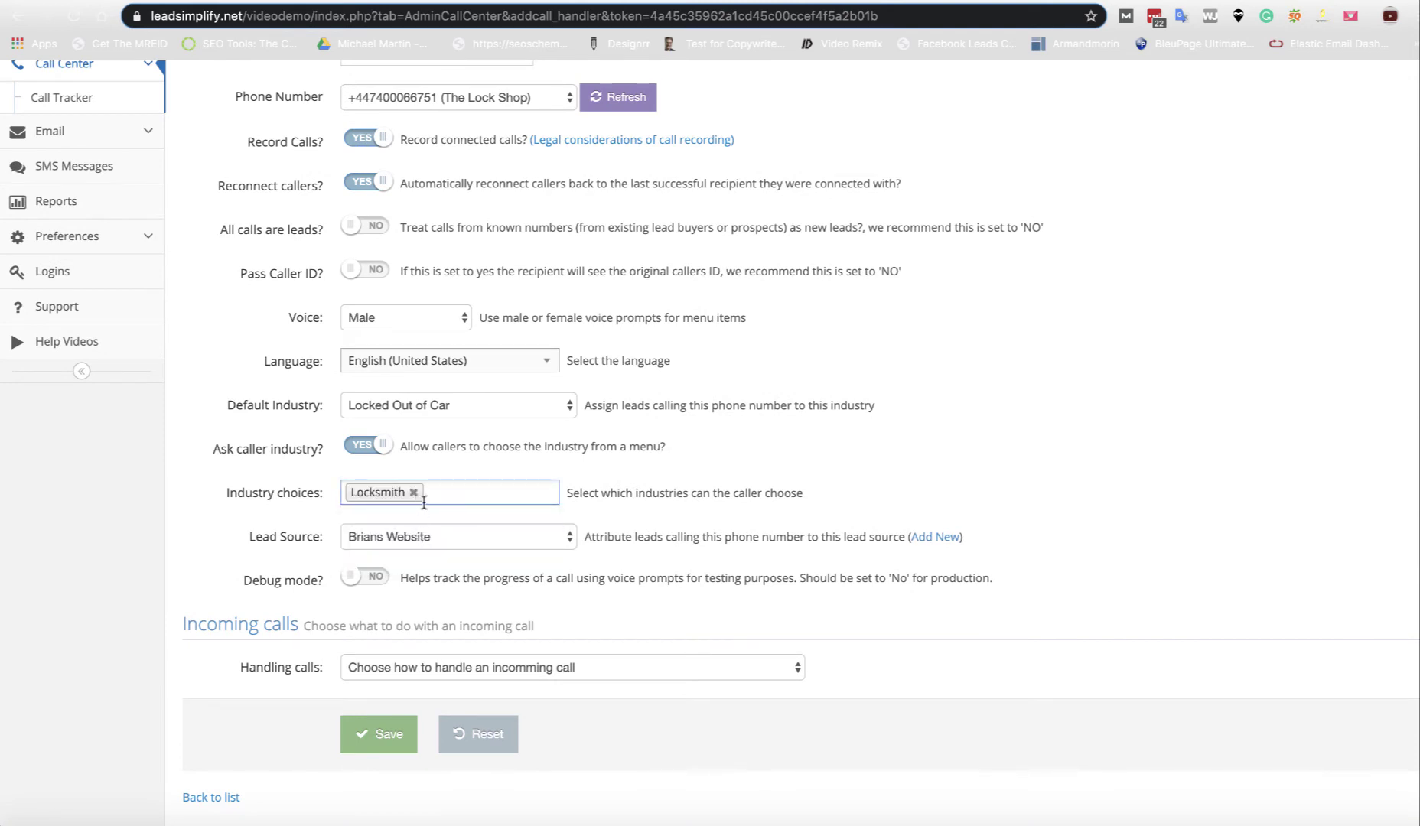
left_click(434, 500)
left_click(425, 518)
left_click(490, 507)
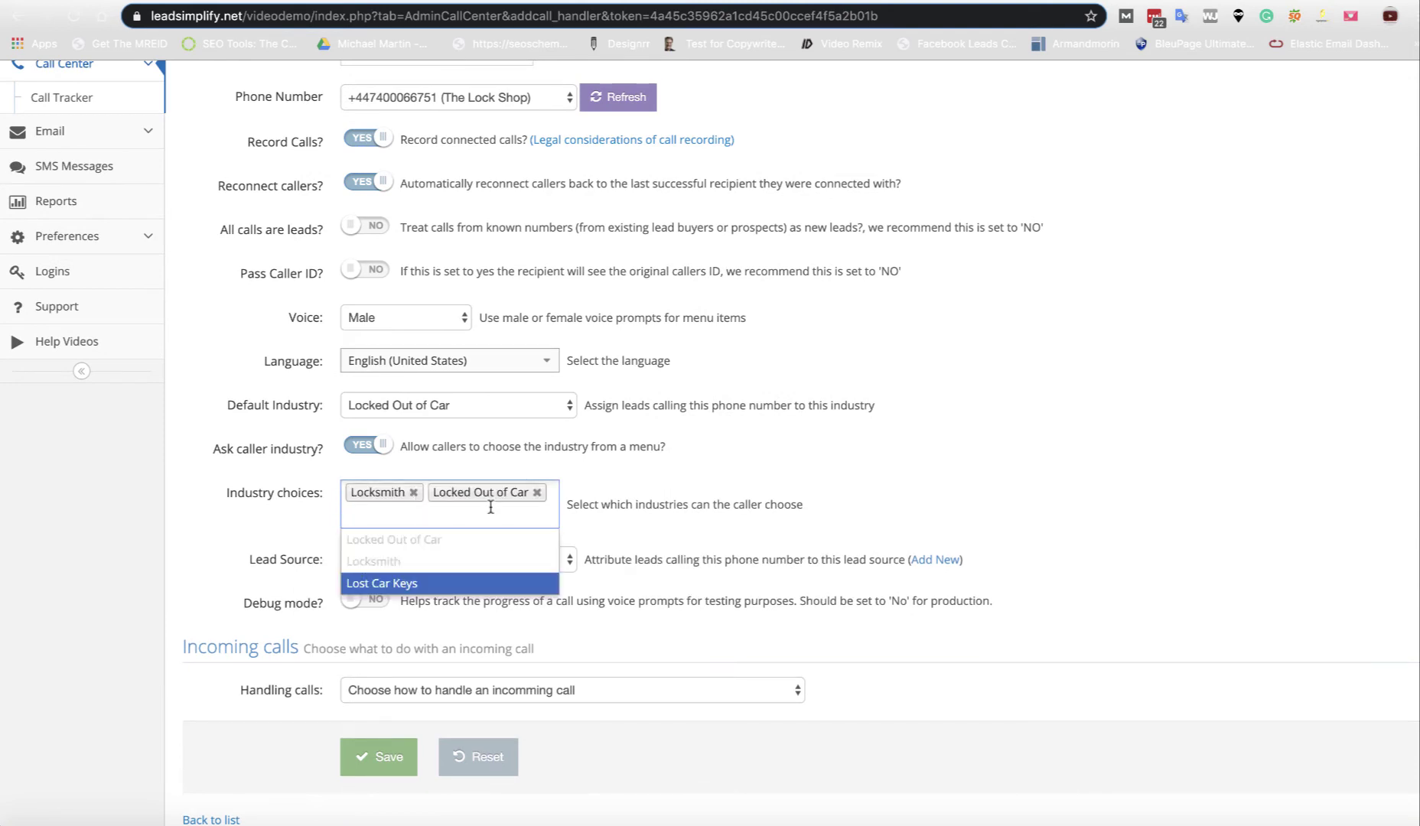
left_click(413, 584)
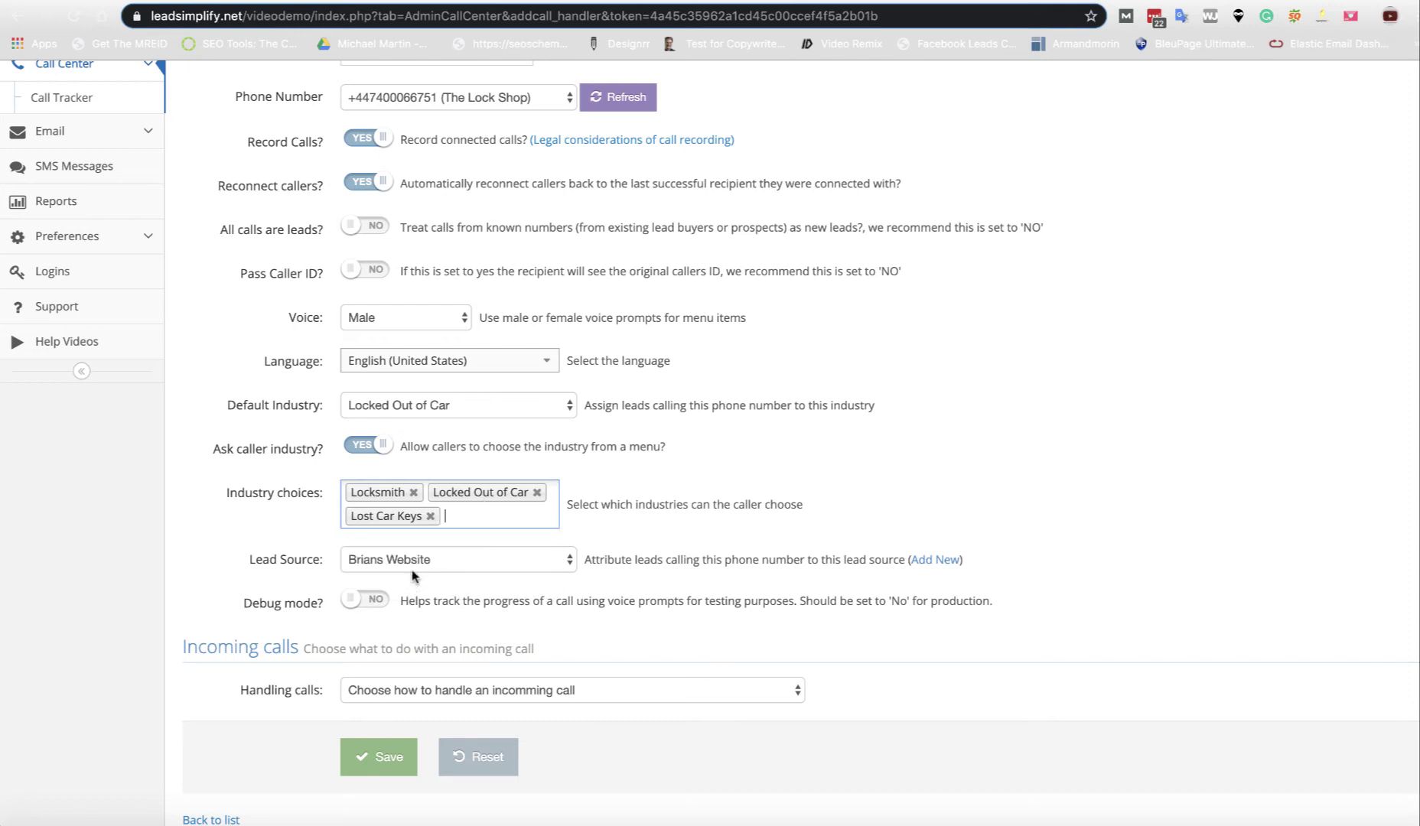
left_click(415, 492)
left_click(486, 509)
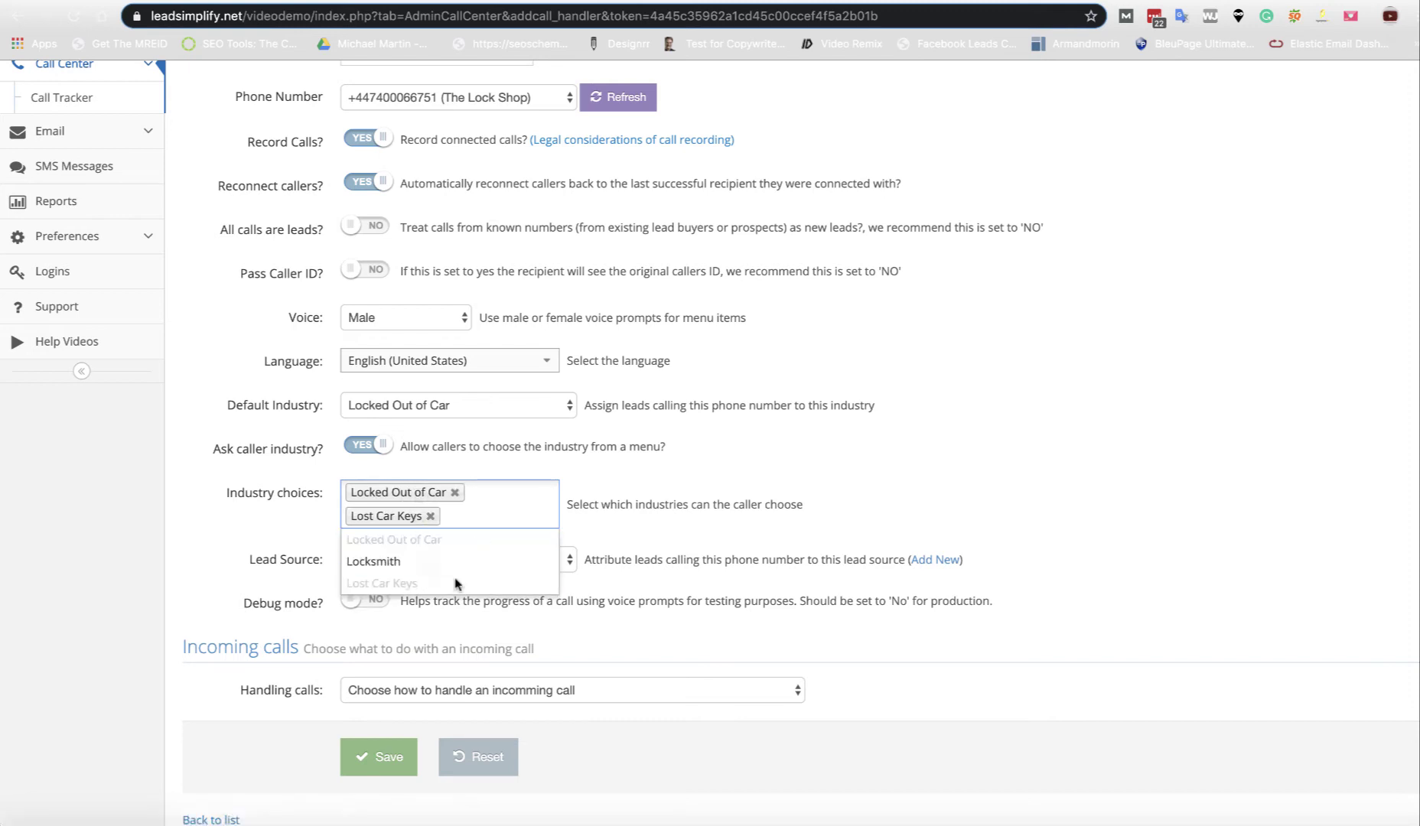
left_click(389, 565)
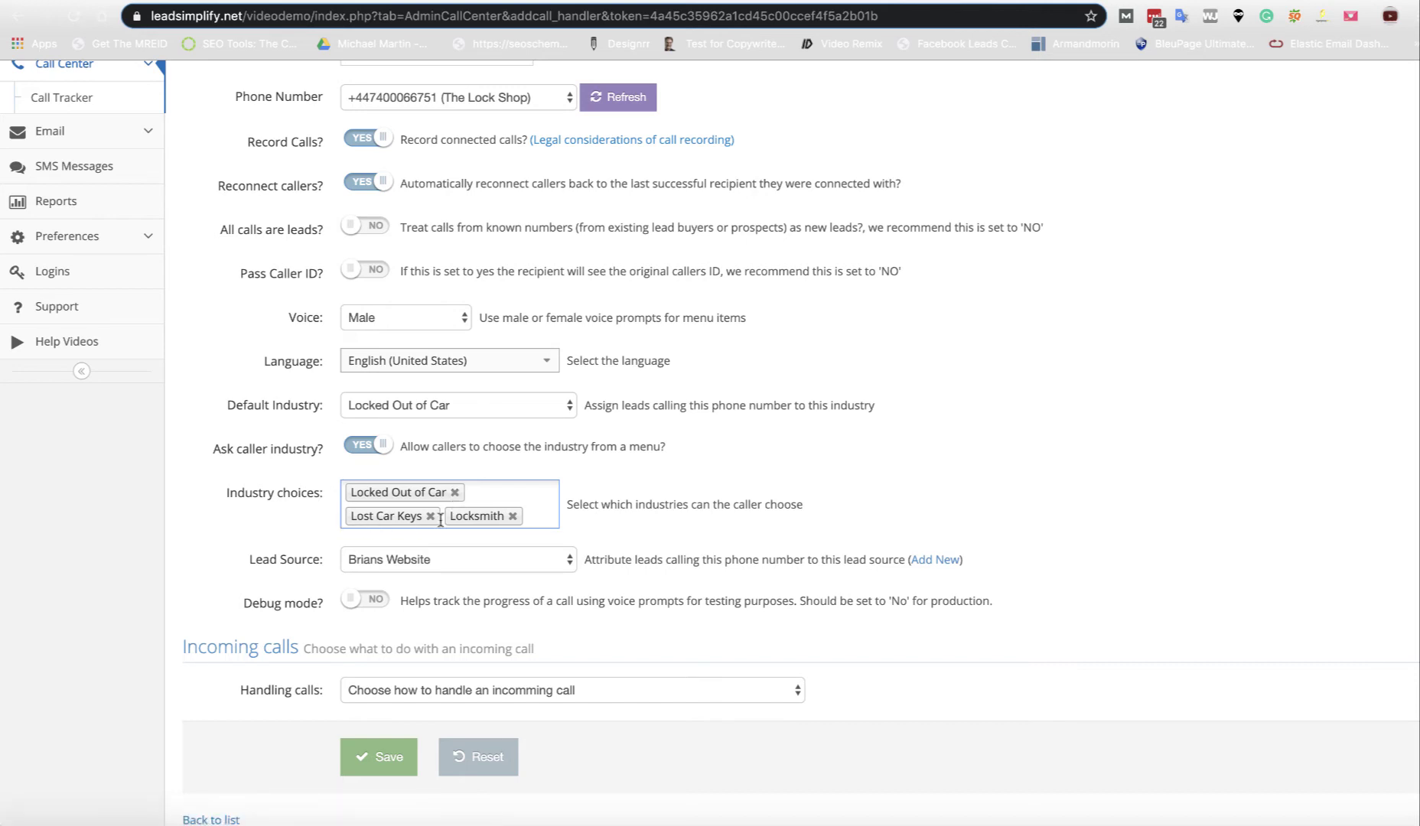
scroll(639, 440, "down", 1)
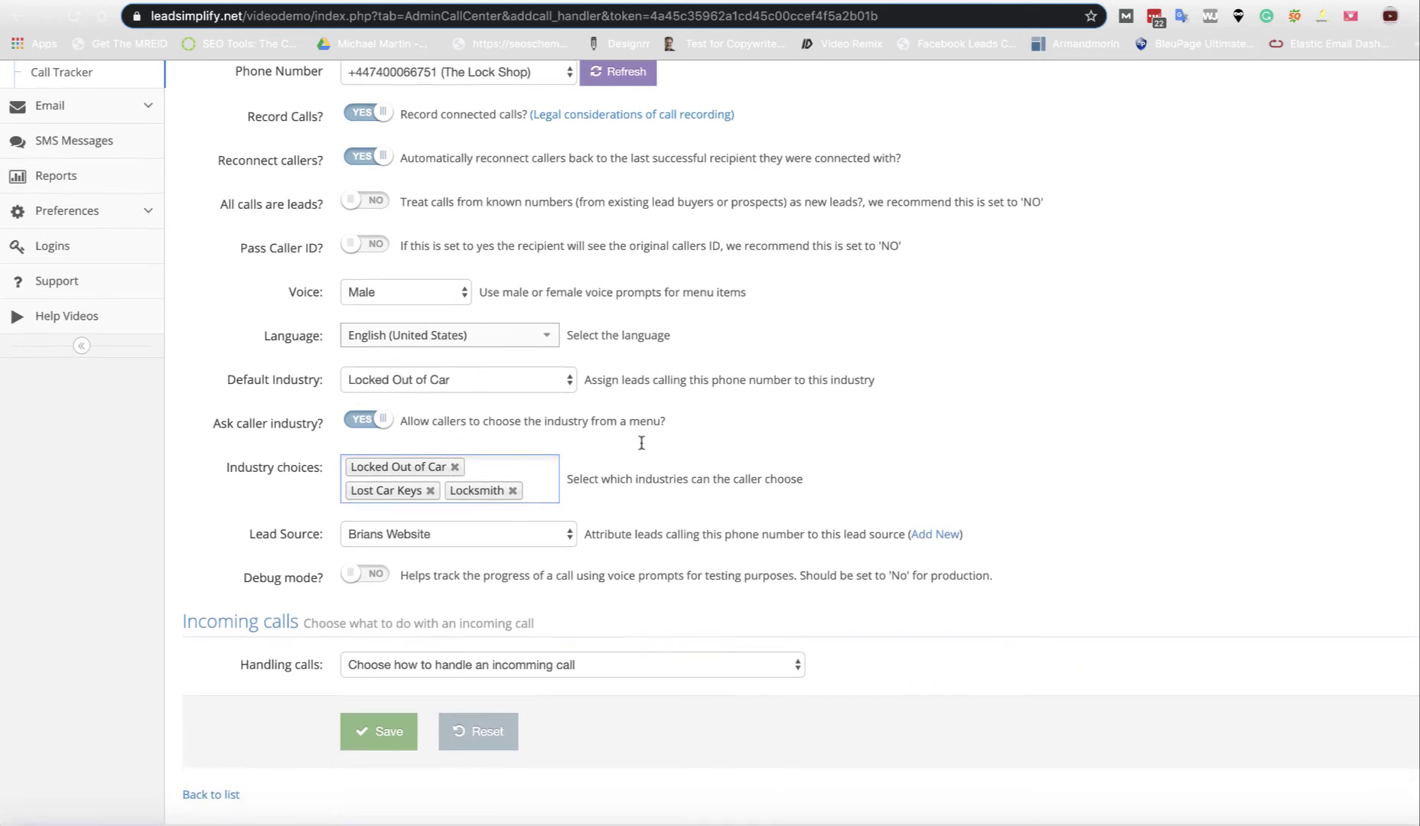
Step: Add and save a new lead source named 'Sharons Website' for this handler
left_click(415, 536)
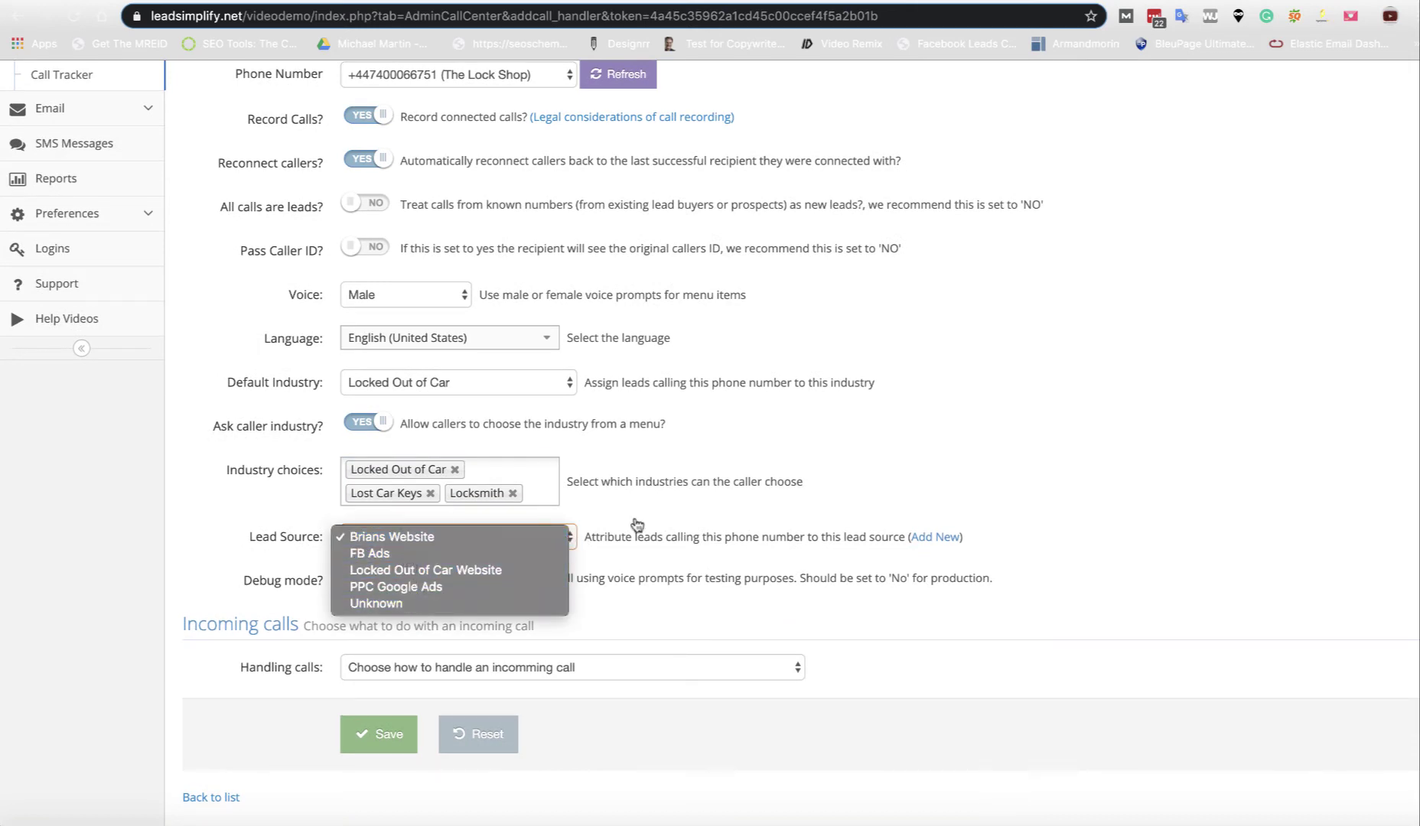
left_click(695, 528)
left_click(935, 536)
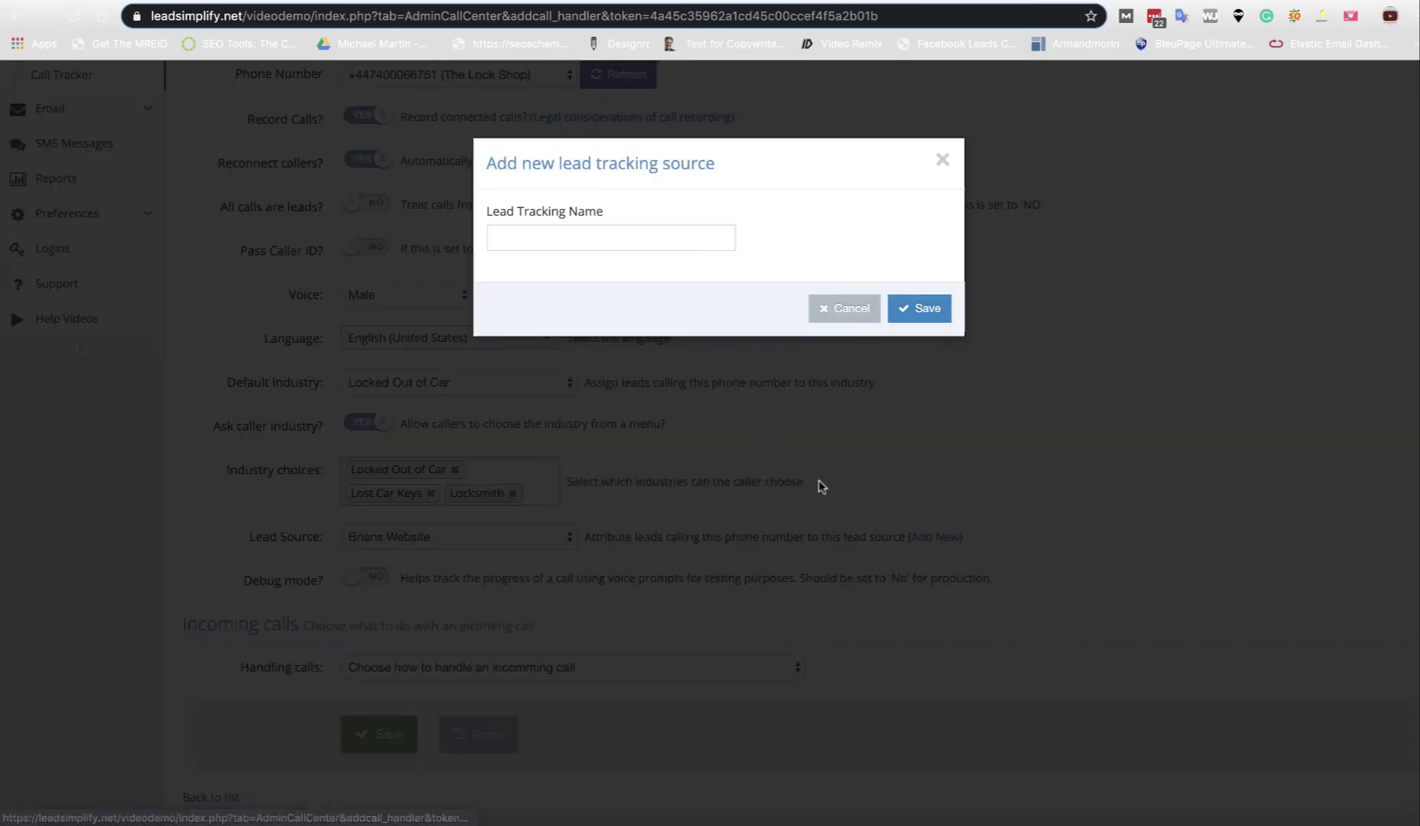
left_click(588, 226)
type("Shrons Website")
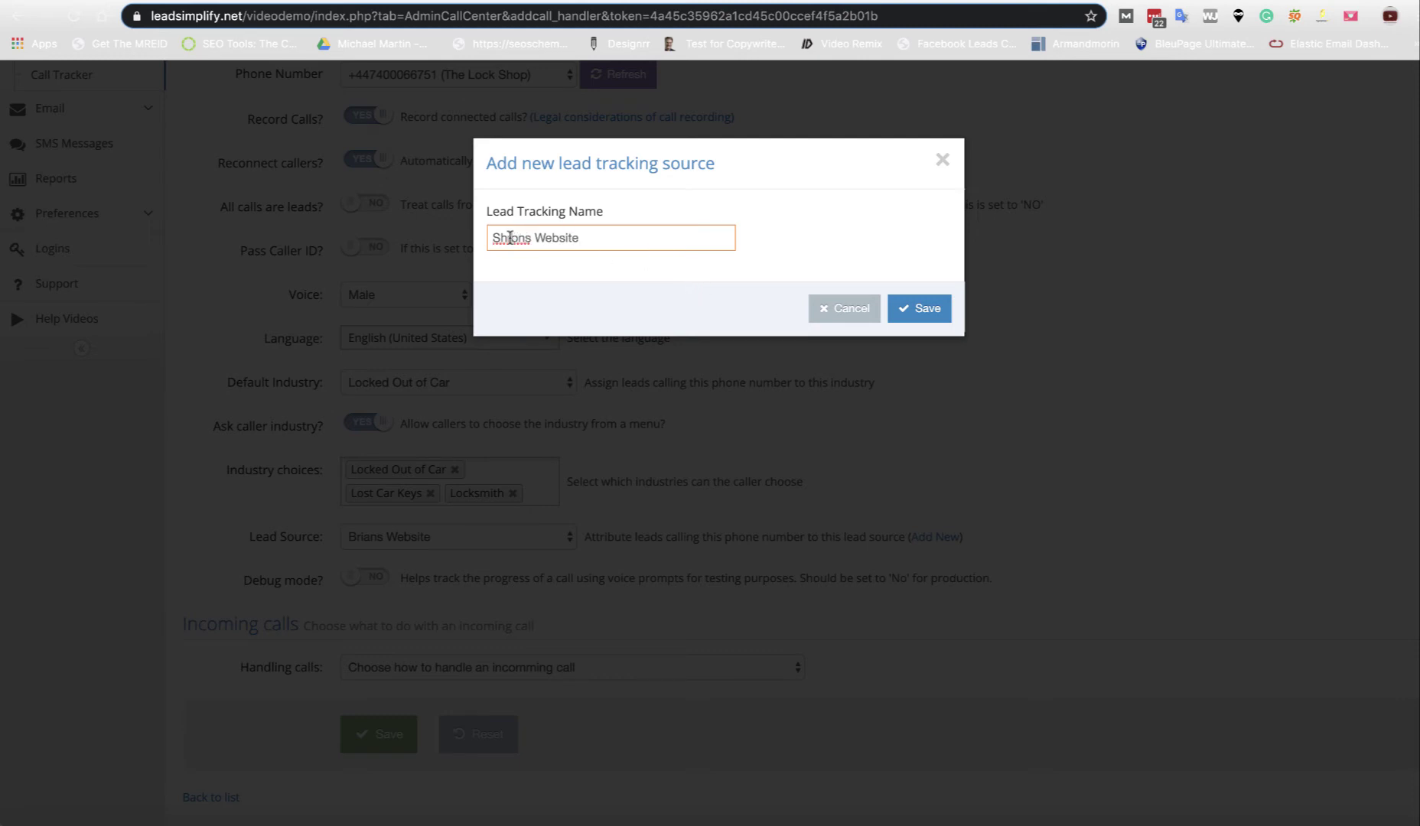
key("BackSpace")
type("r")
key("BackSpace")
key("BackSpace")
type("aro")
left_click(937, 315)
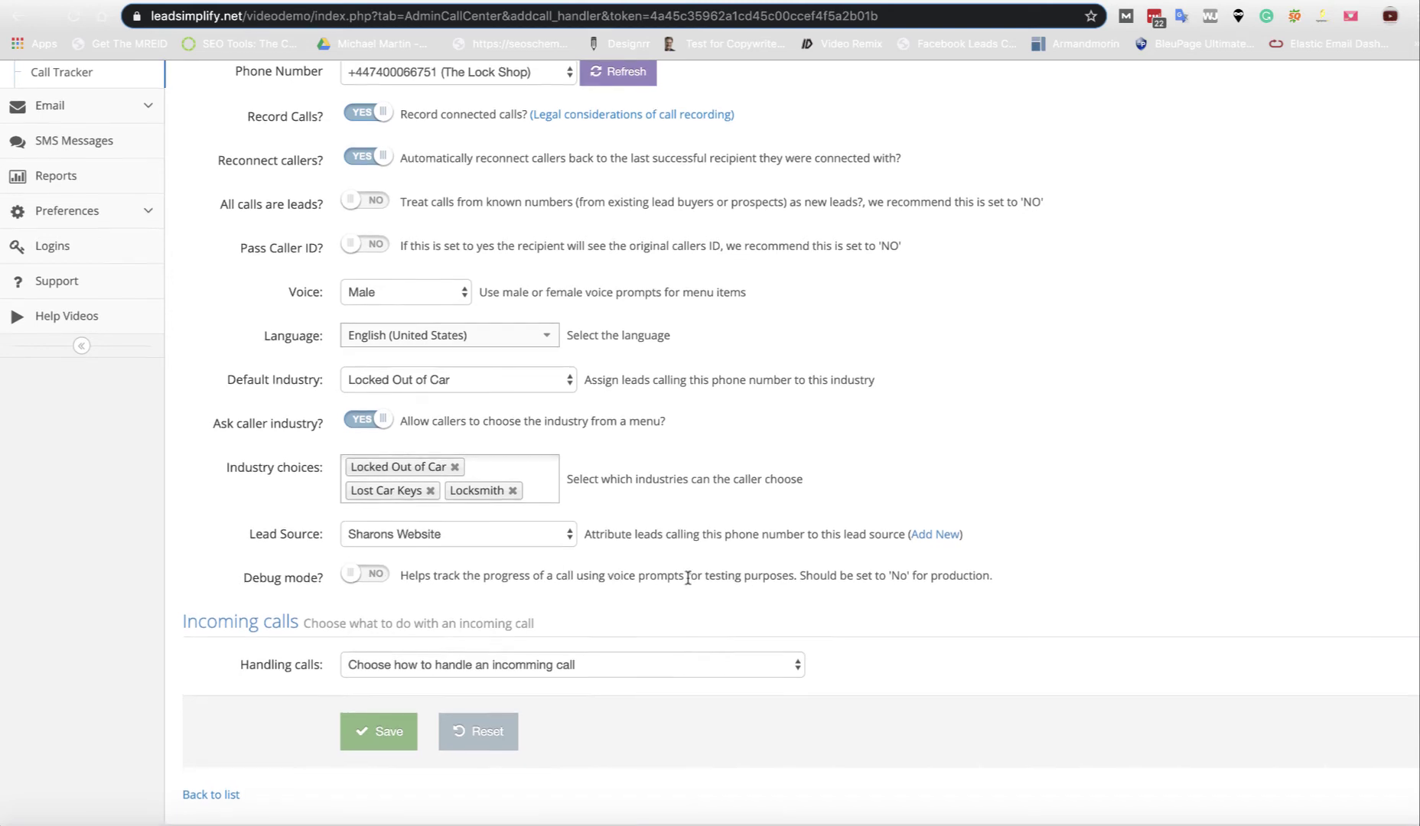
Step: Try saving, then set Handling calls to 'Forward the call to a single or multiple numbers'
left_click(391, 735)
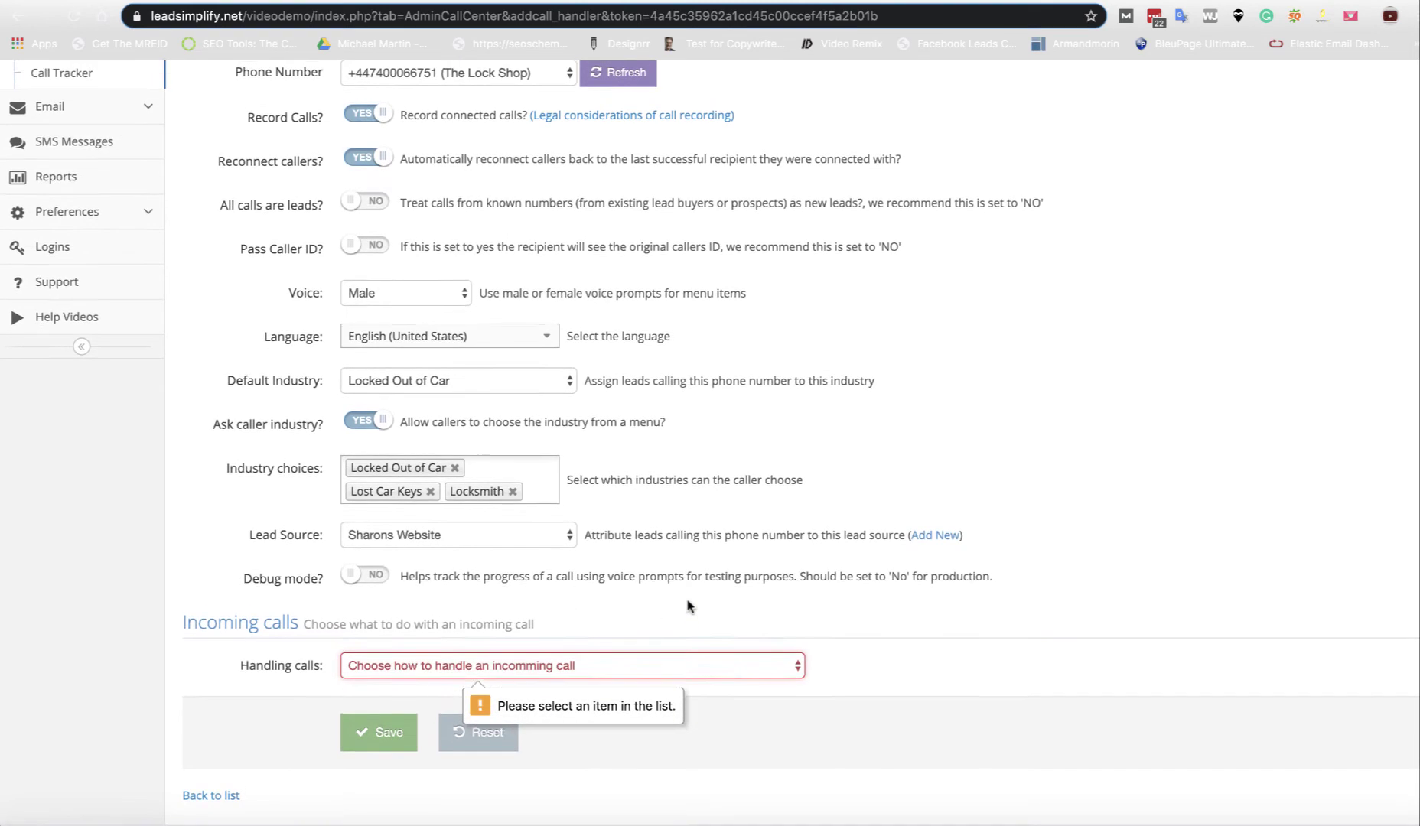
left_click(796, 670)
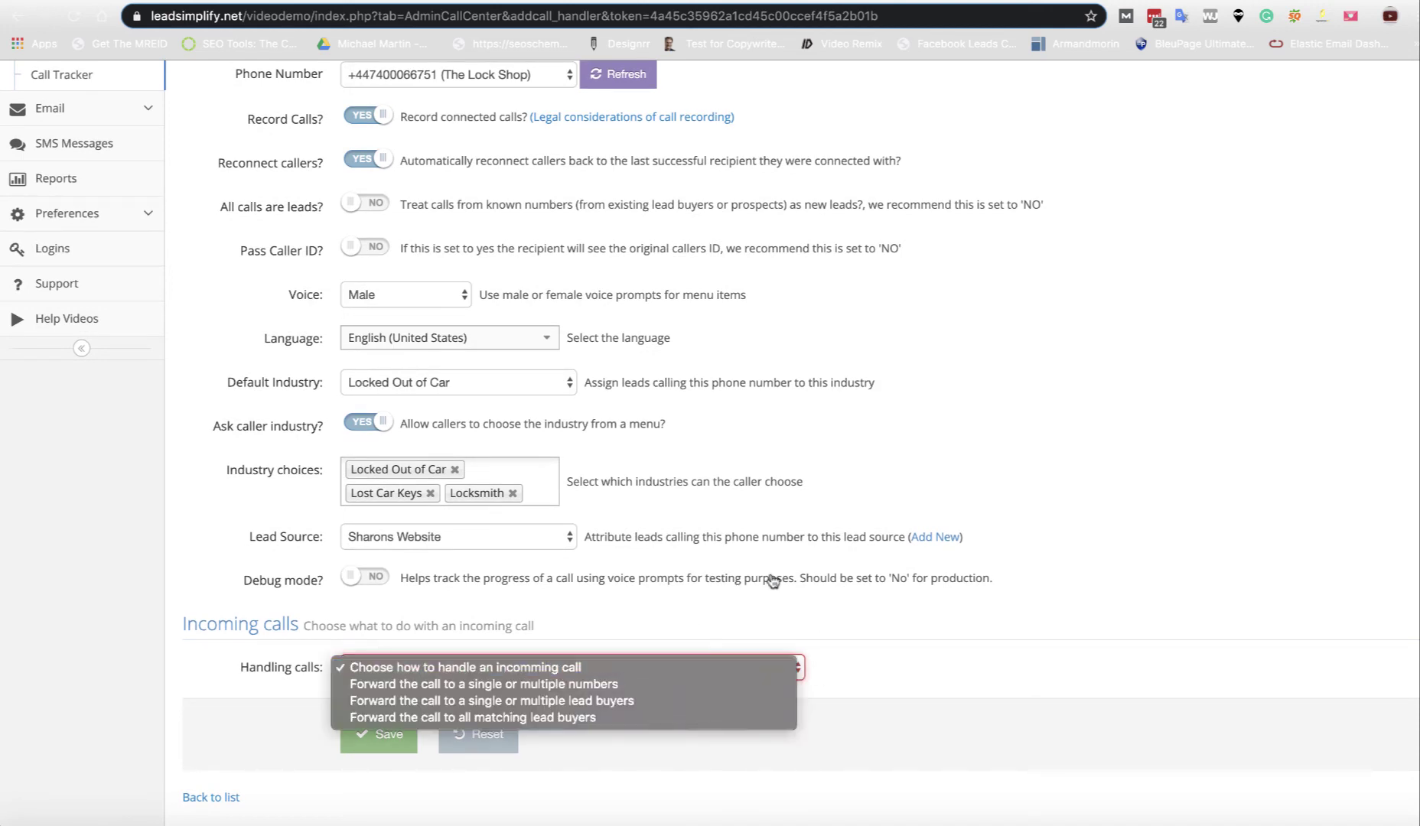
left_click(462, 691)
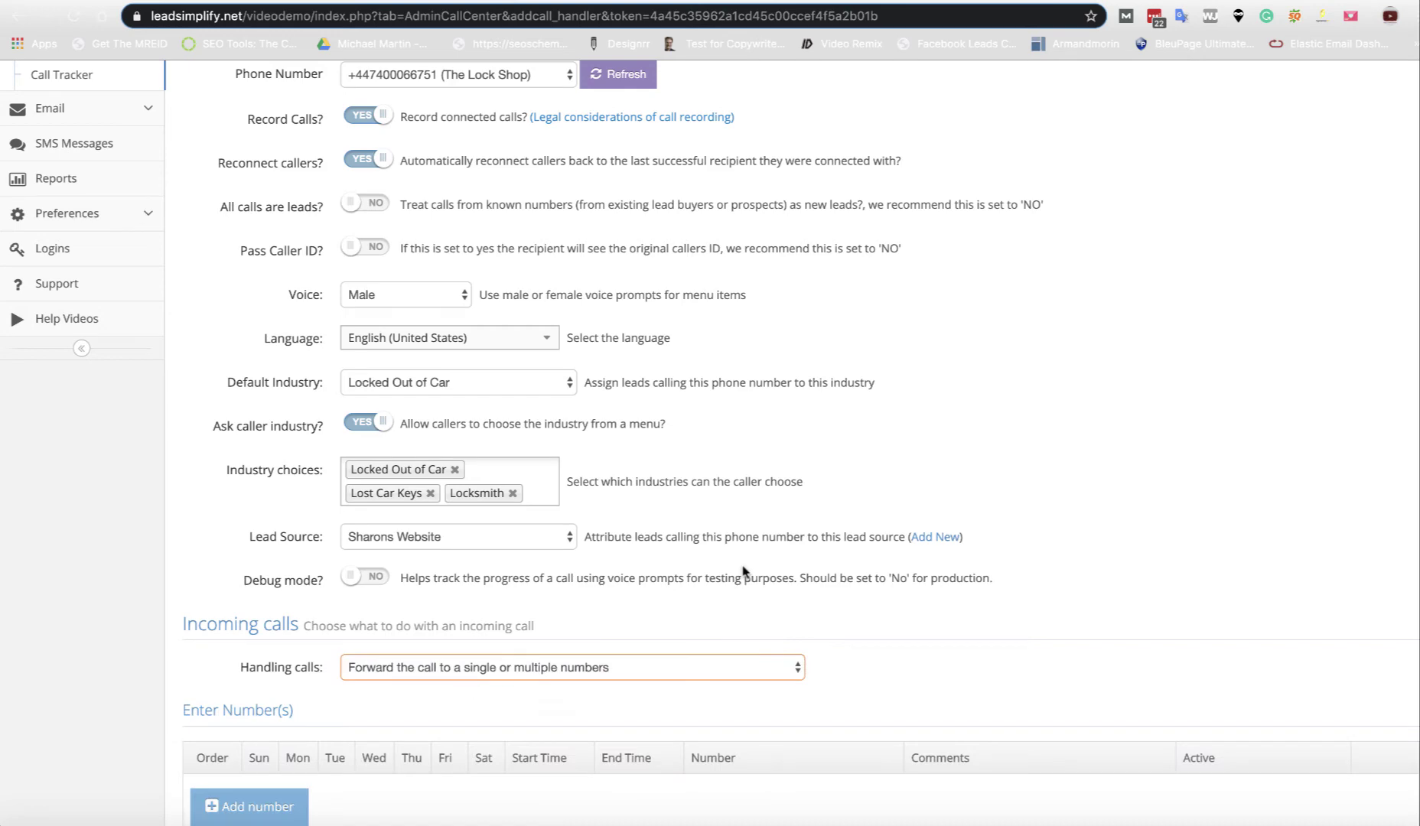
scroll(743, 570, "down", 5)
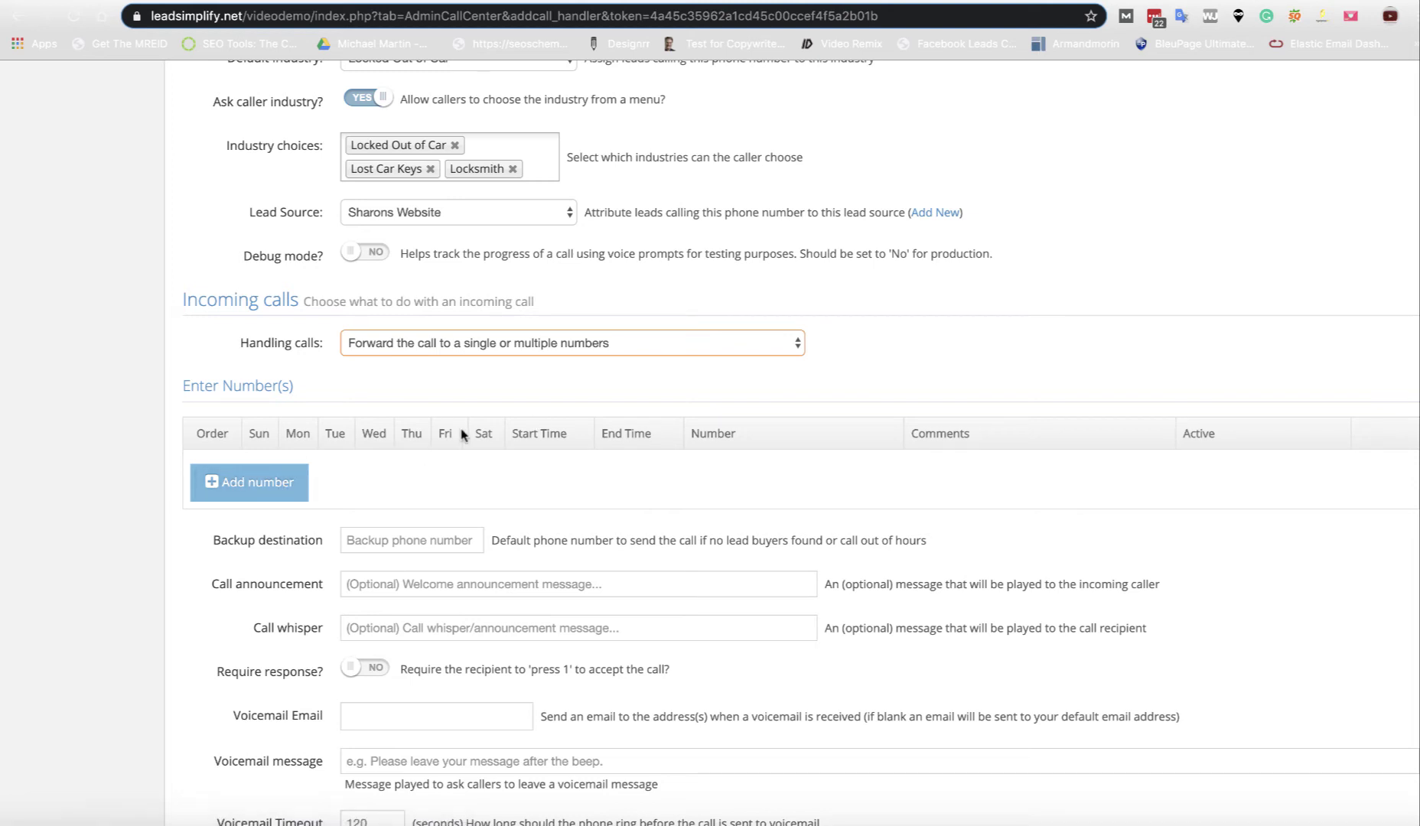
Step: Add five forwarding number rows and untick Sunday and Saturday in row 0
left_click(279, 482)
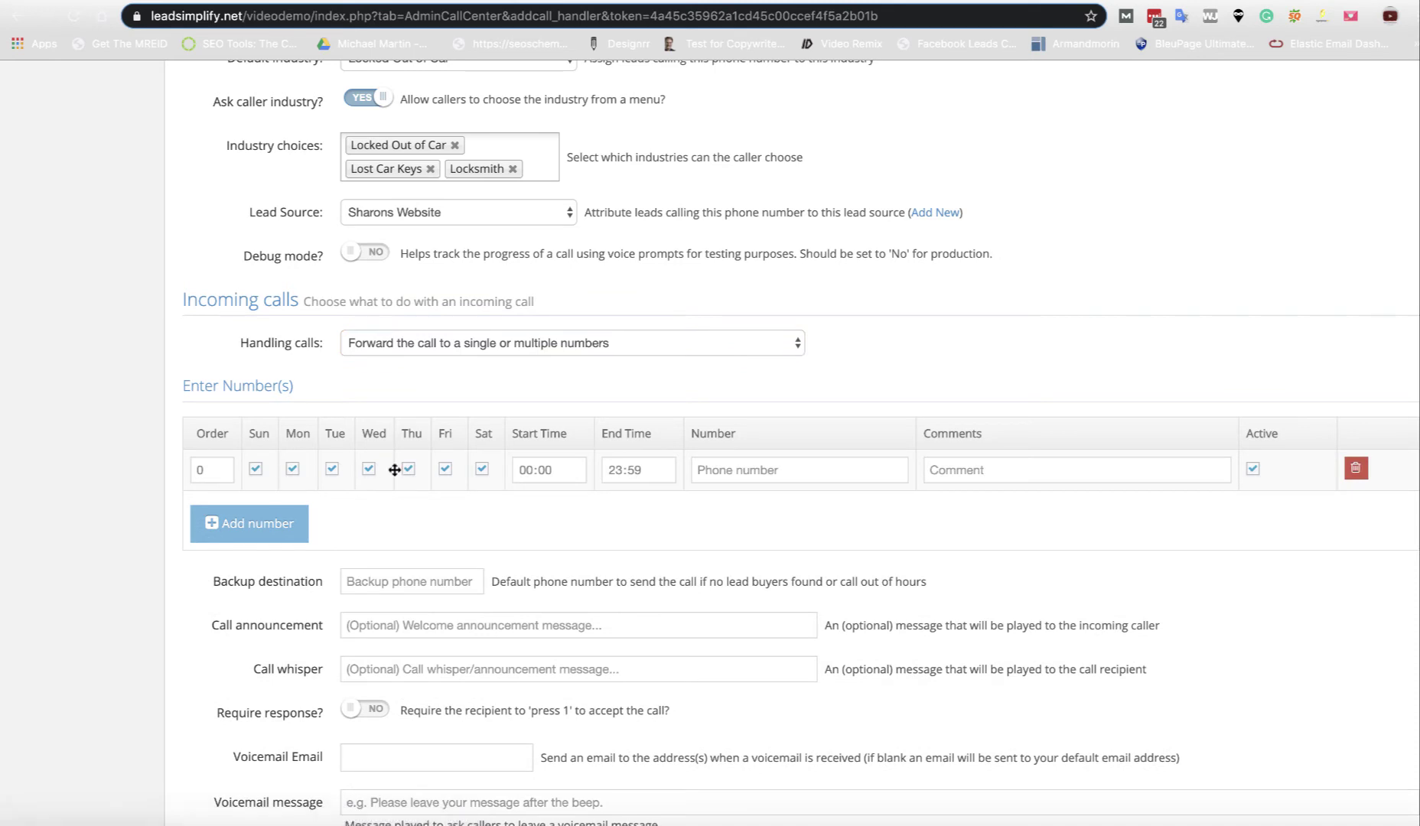
left_click(281, 532)
left_click(264, 572)
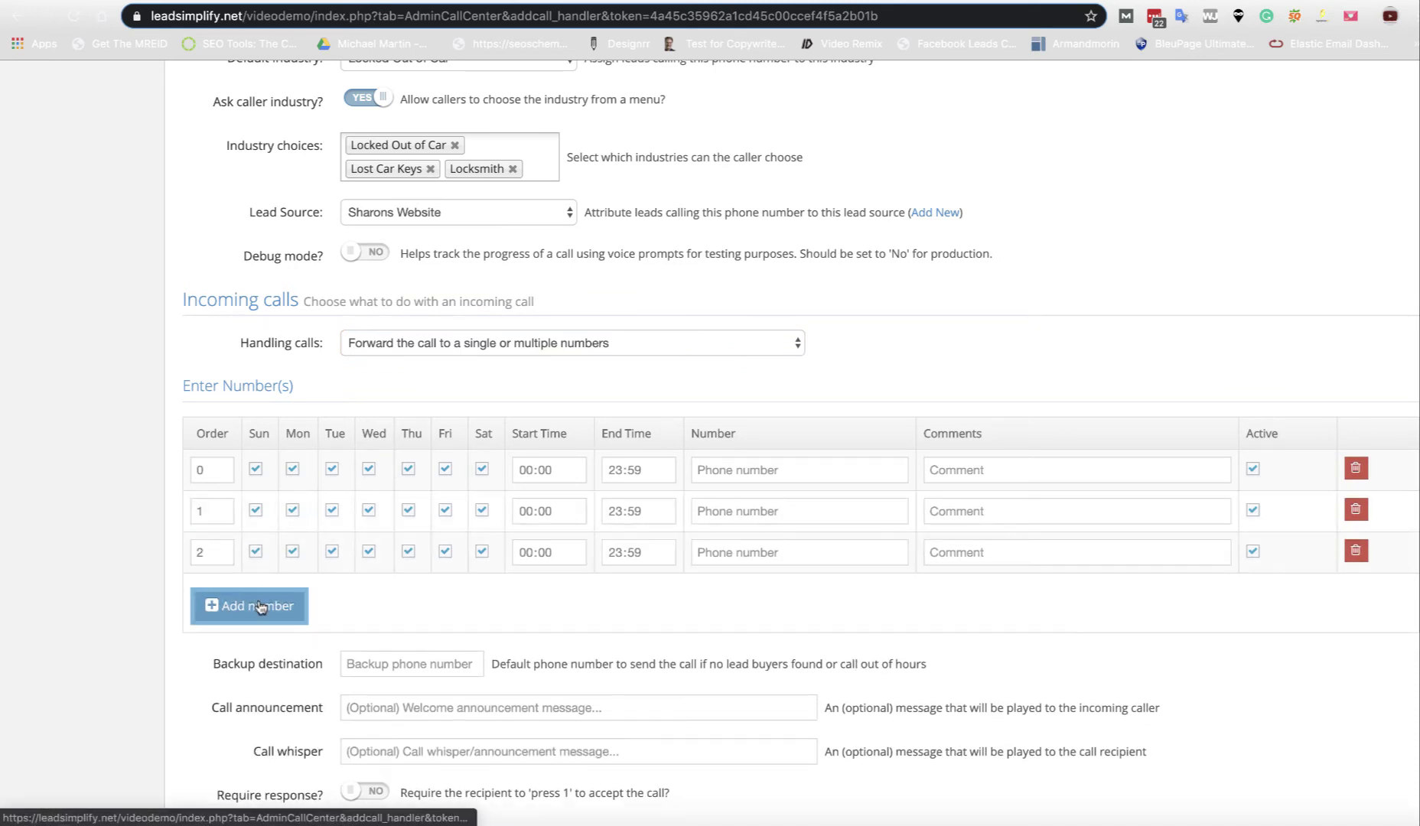
left_click(259, 602)
left_click(261, 637)
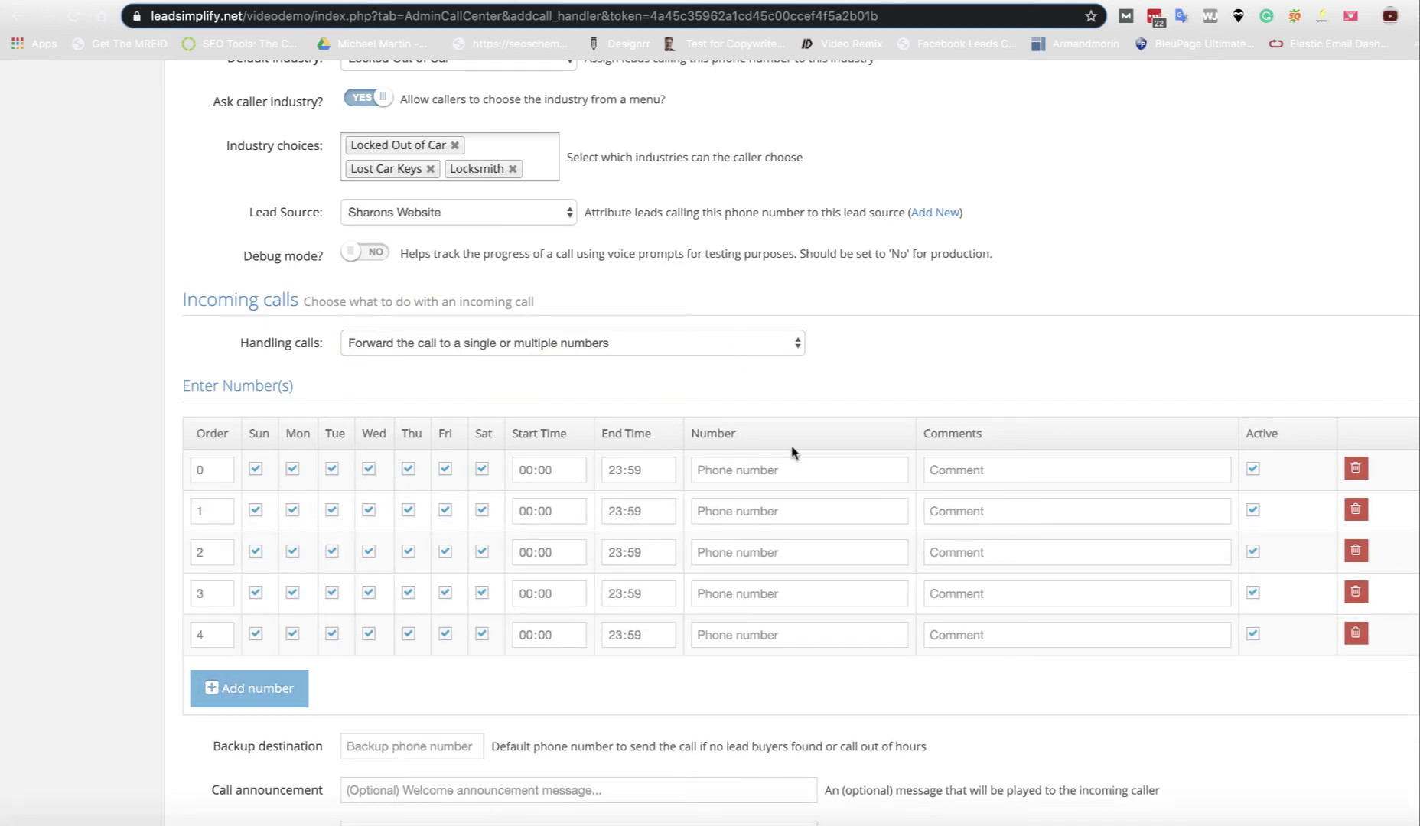
left_click(256, 468)
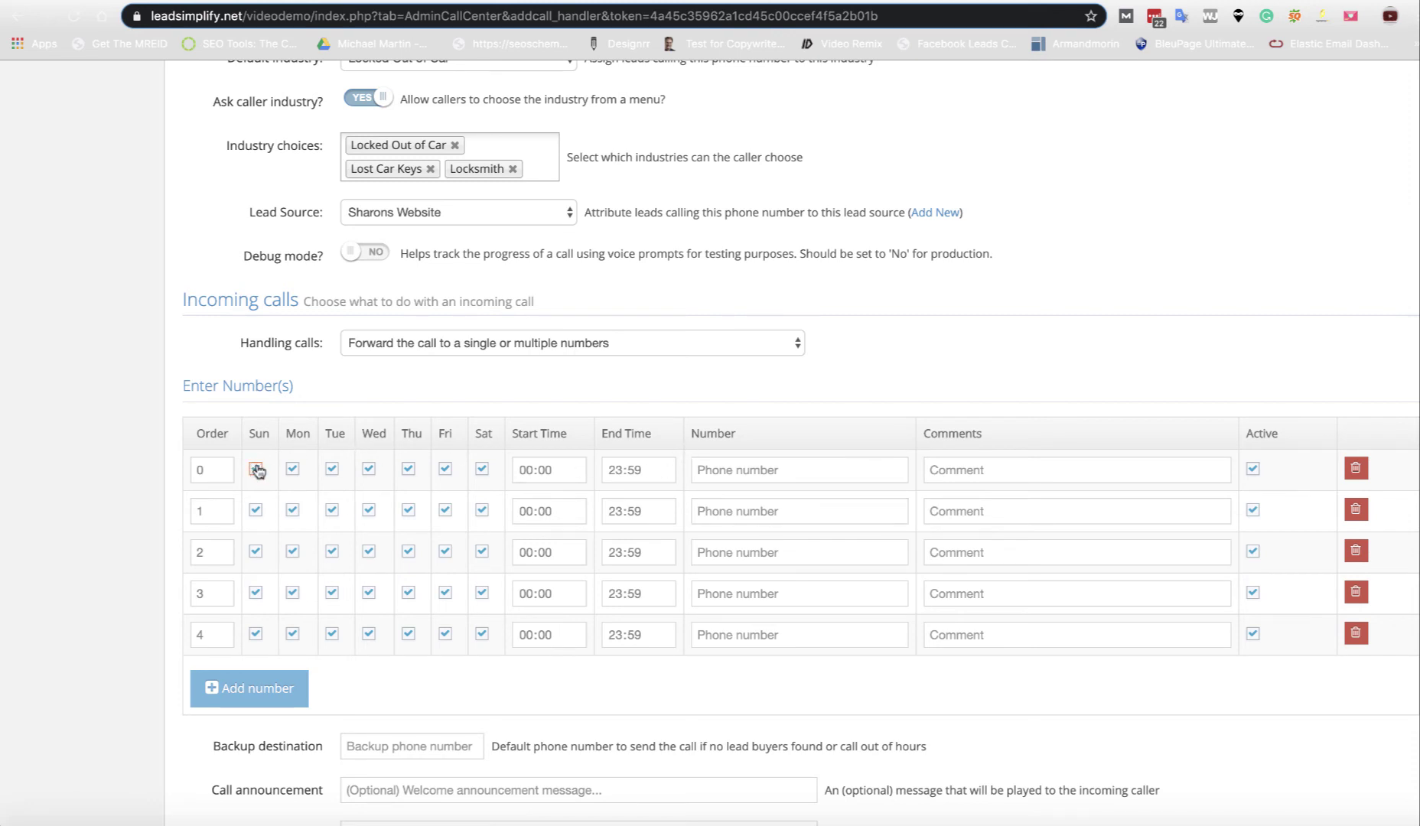
left_click(482, 470)
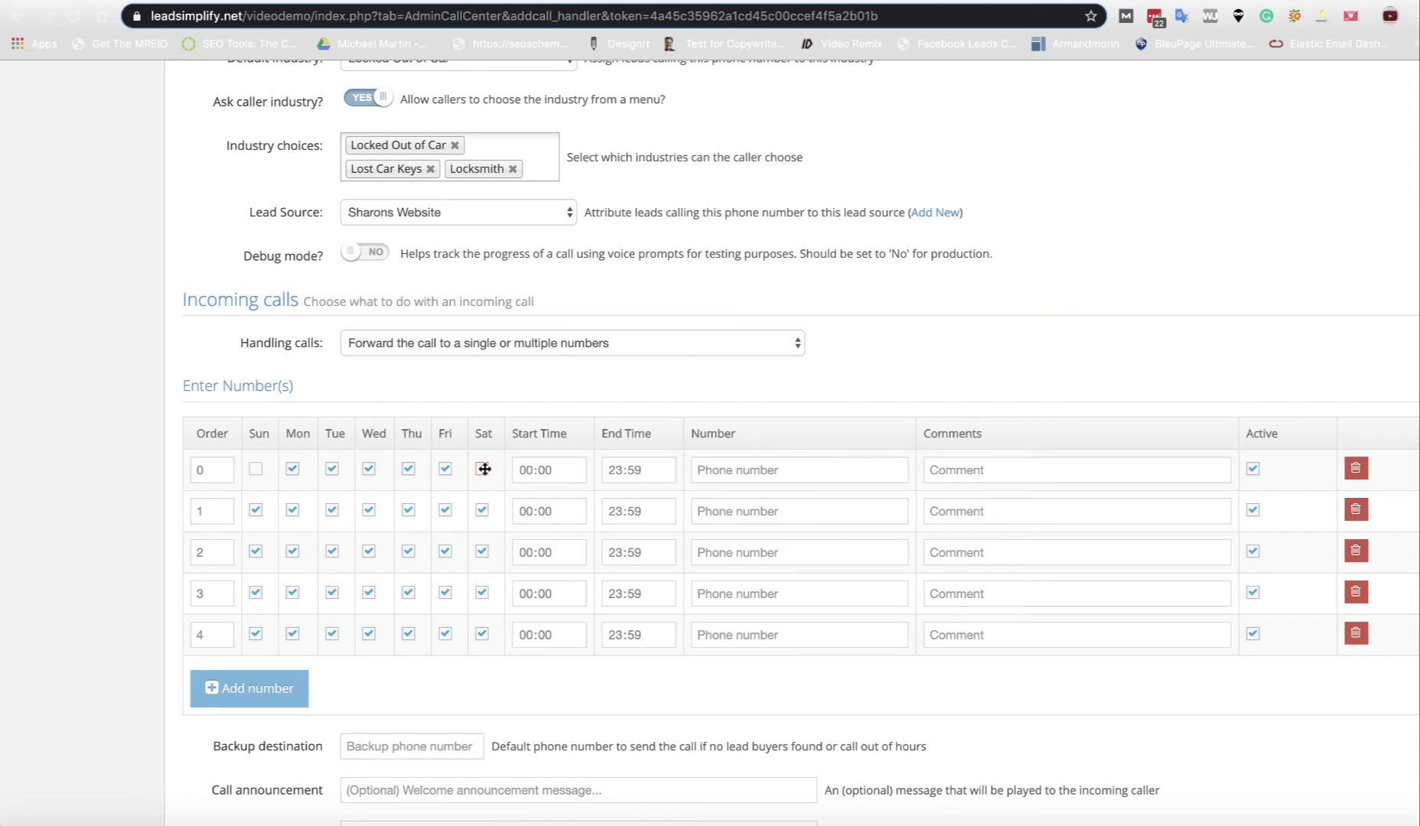
Step: Give row 1 a 09:00–17:00 schedule without Monday and Friday
left_click(527, 513)
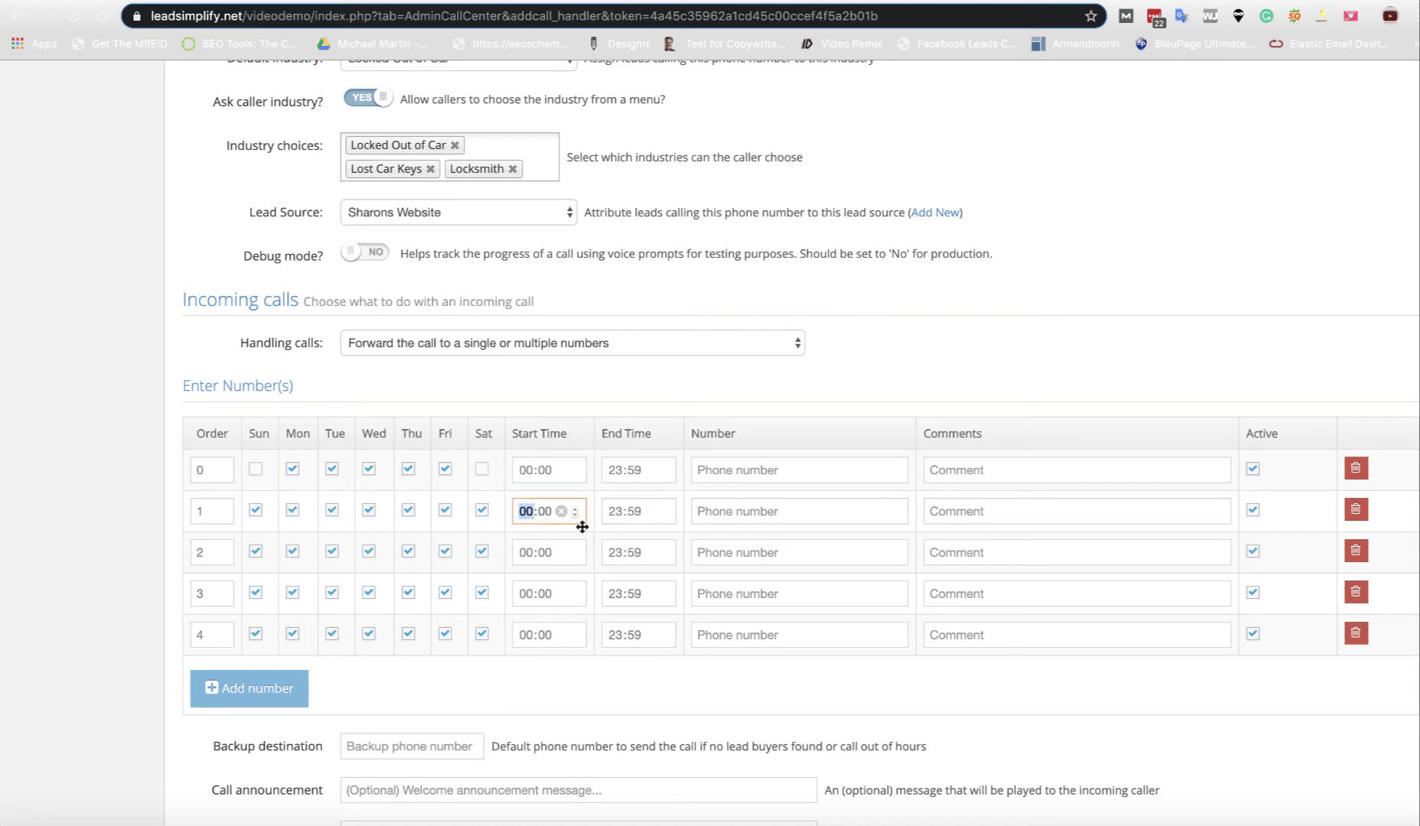
type("9")
left_click(614, 513)
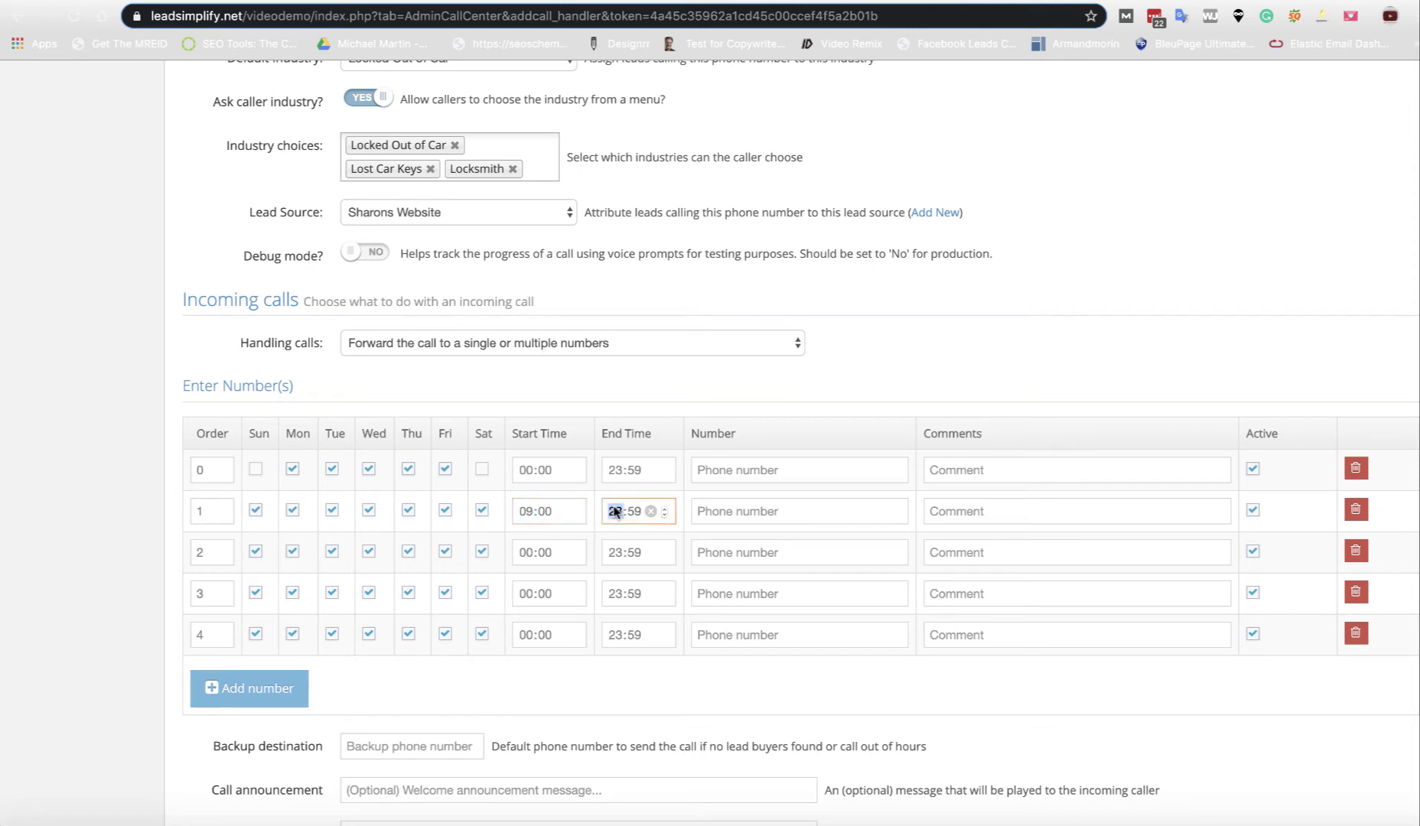
type("17:00")
left_click(293, 511)
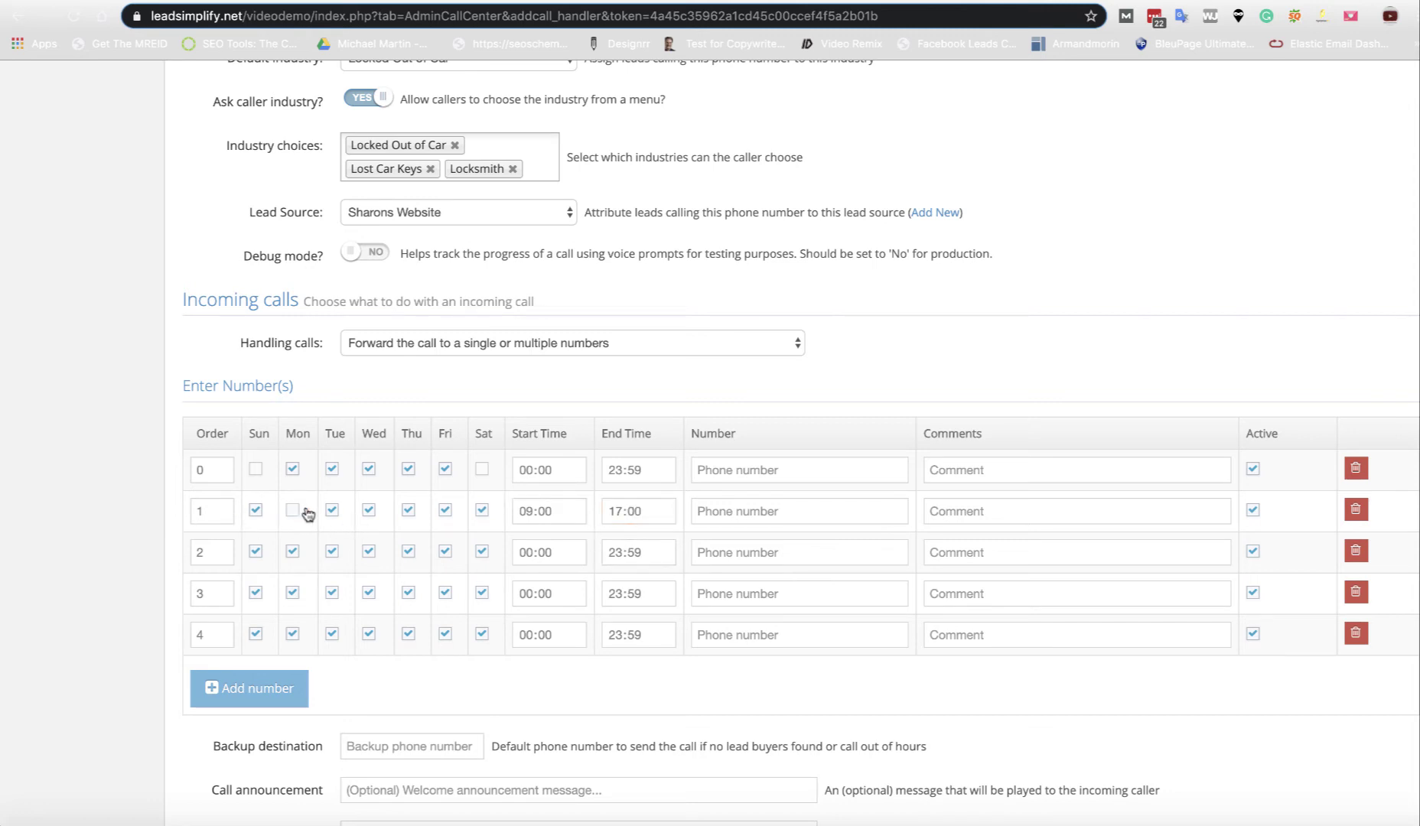
left_click(446, 511)
scroll(682, 510, "down", 3)
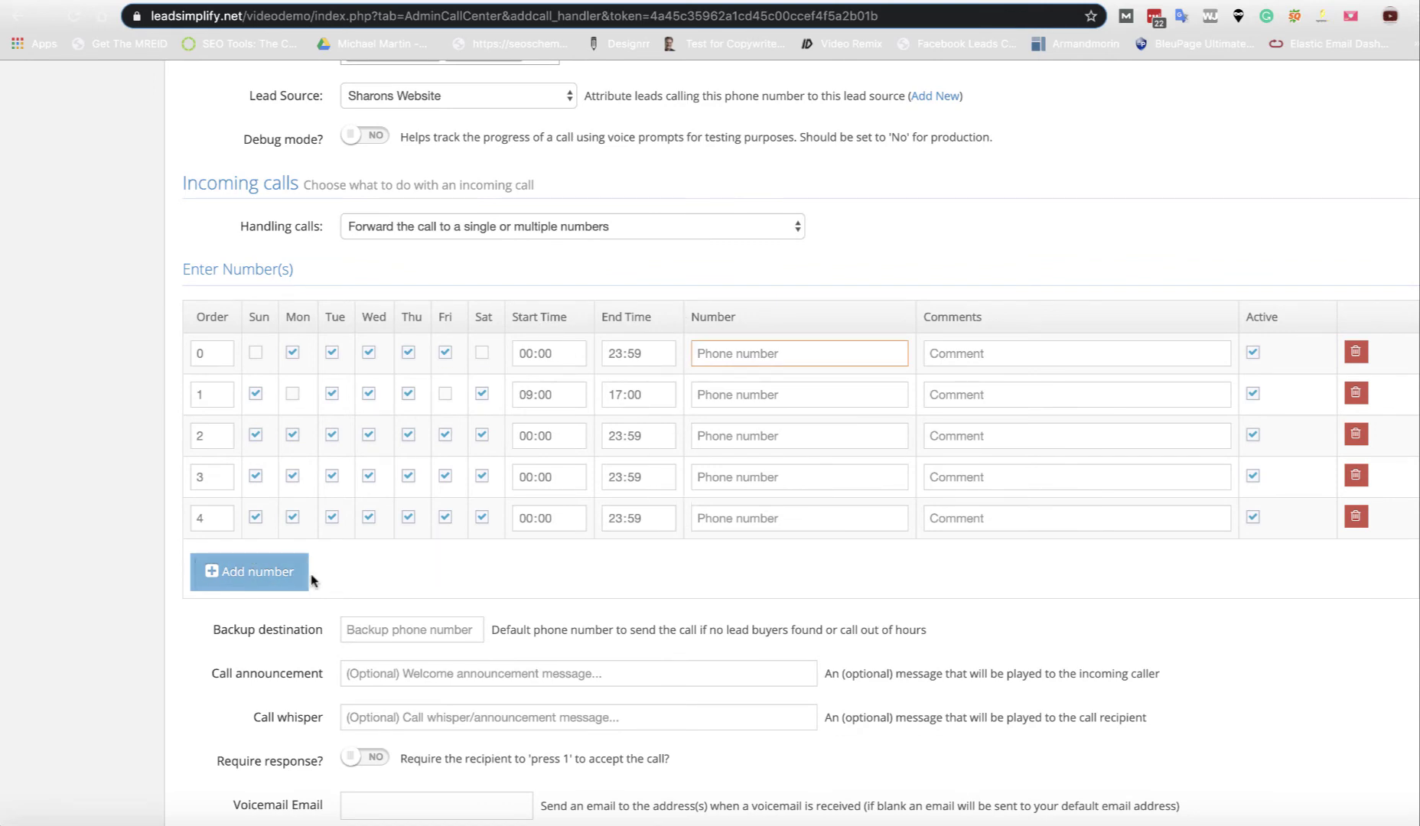
scroll(253, 562, "down", 5)
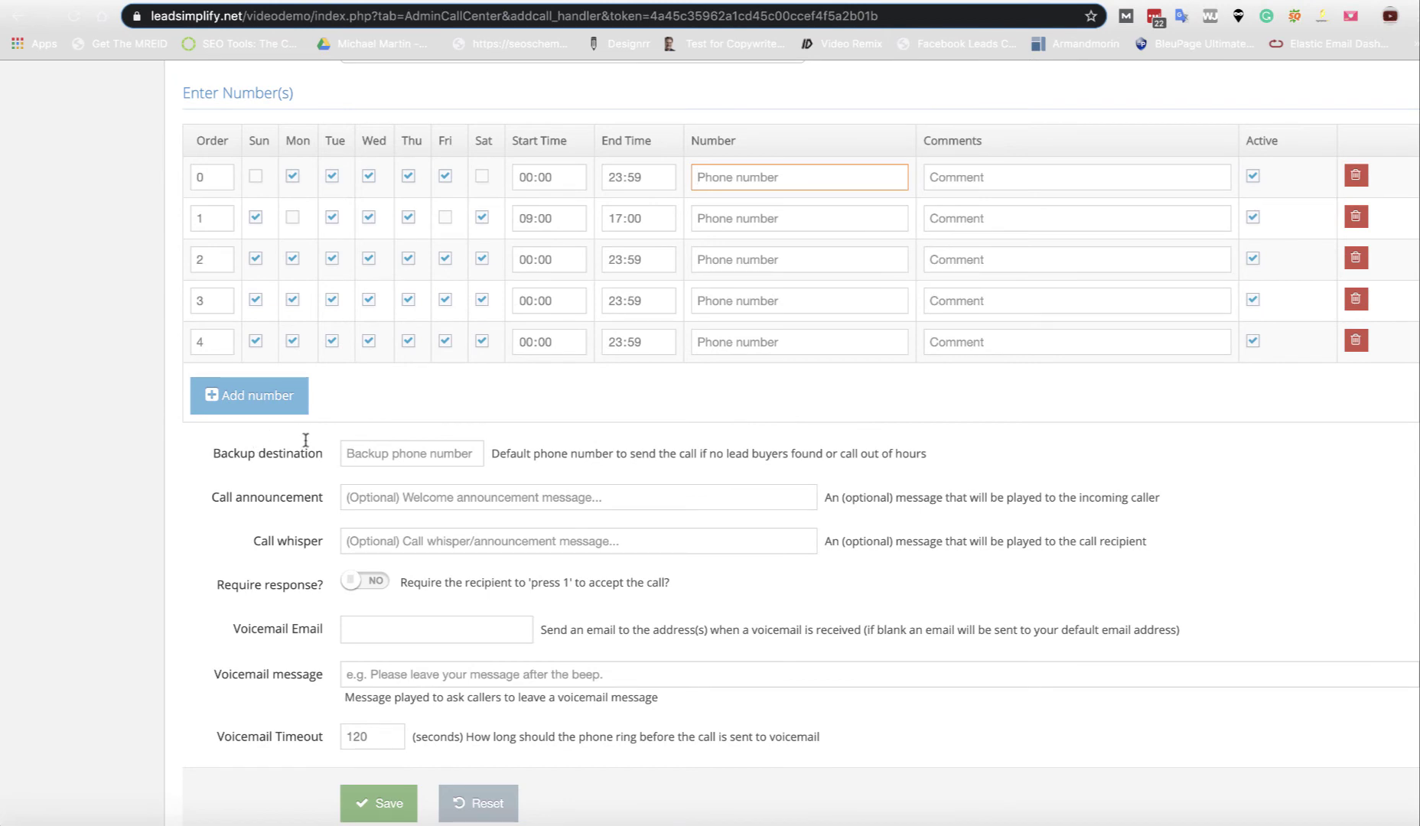
Step: Leave the backup destination and call announcement fields at their defaults
left_click(433, 457)
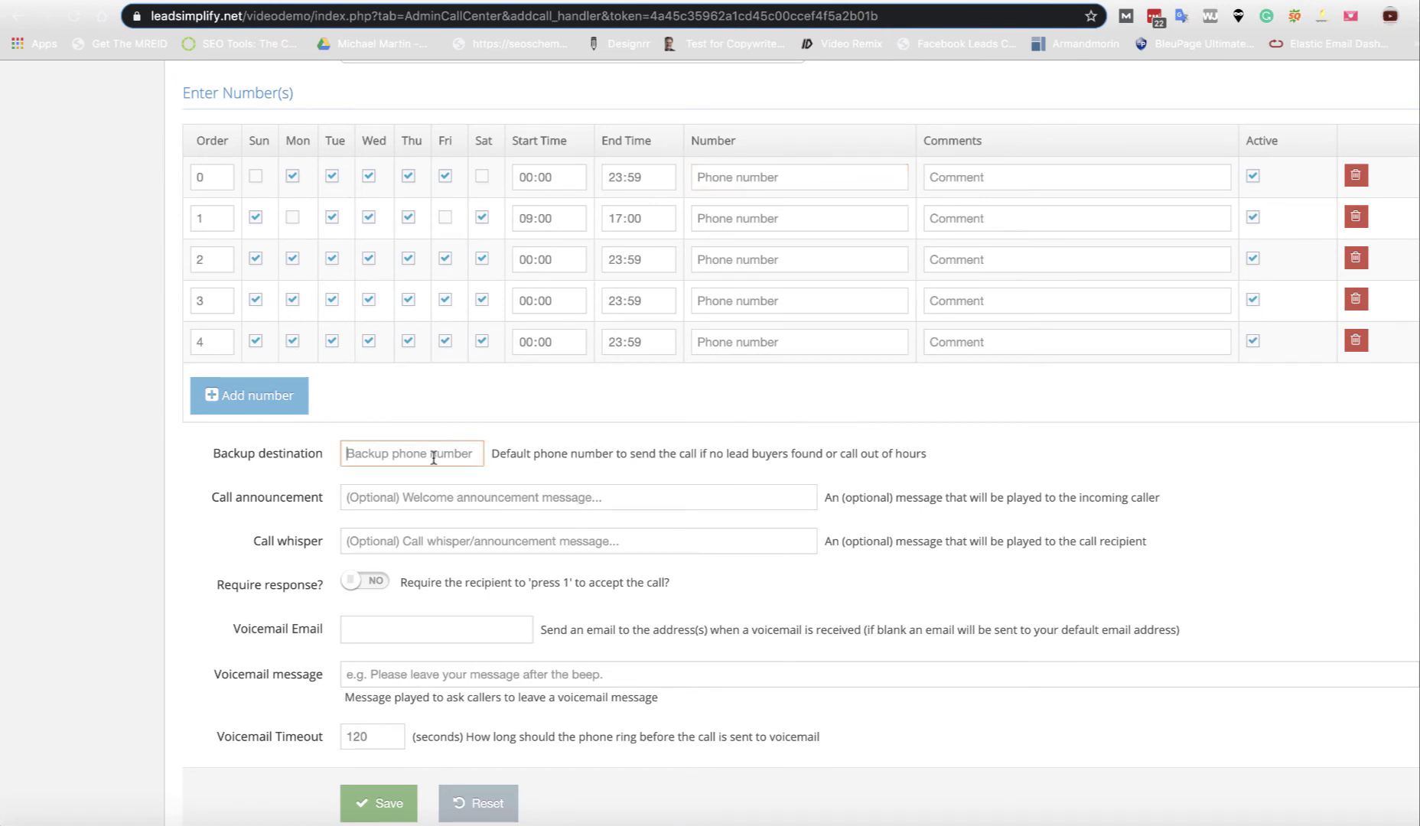
scroll(601, 483, "down", 2)
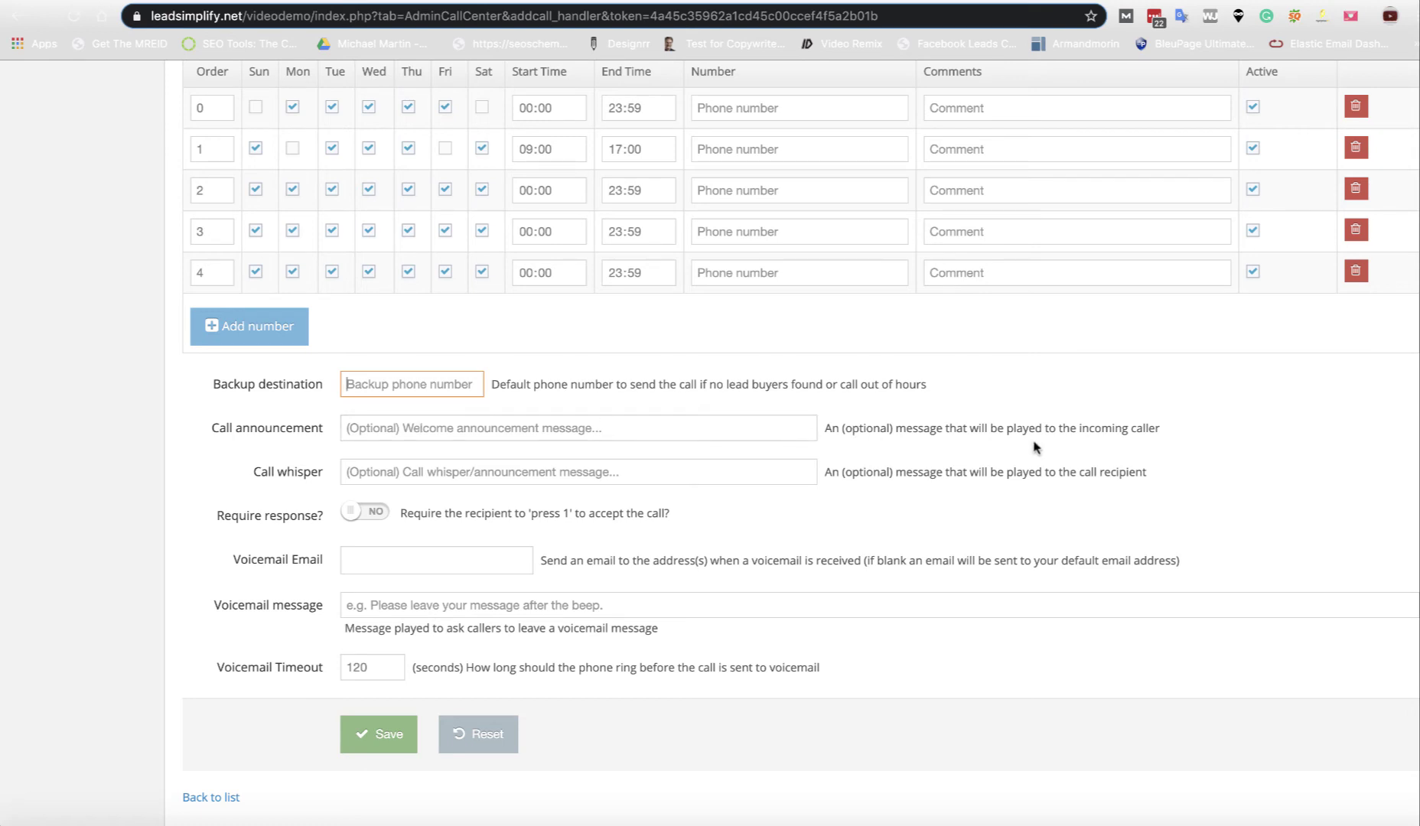
left_click(380, 427)
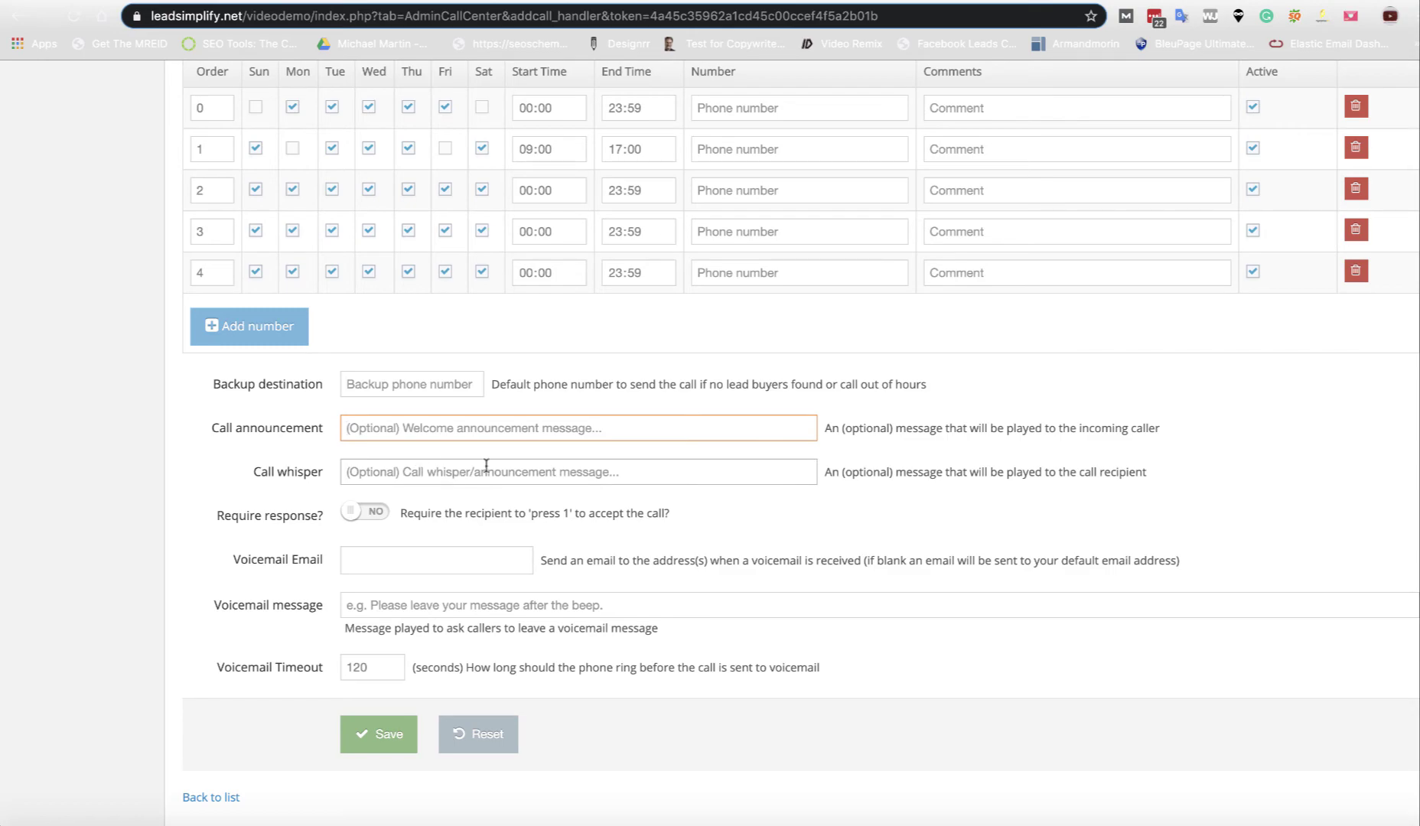
scroll(530, 462, "up", 13)
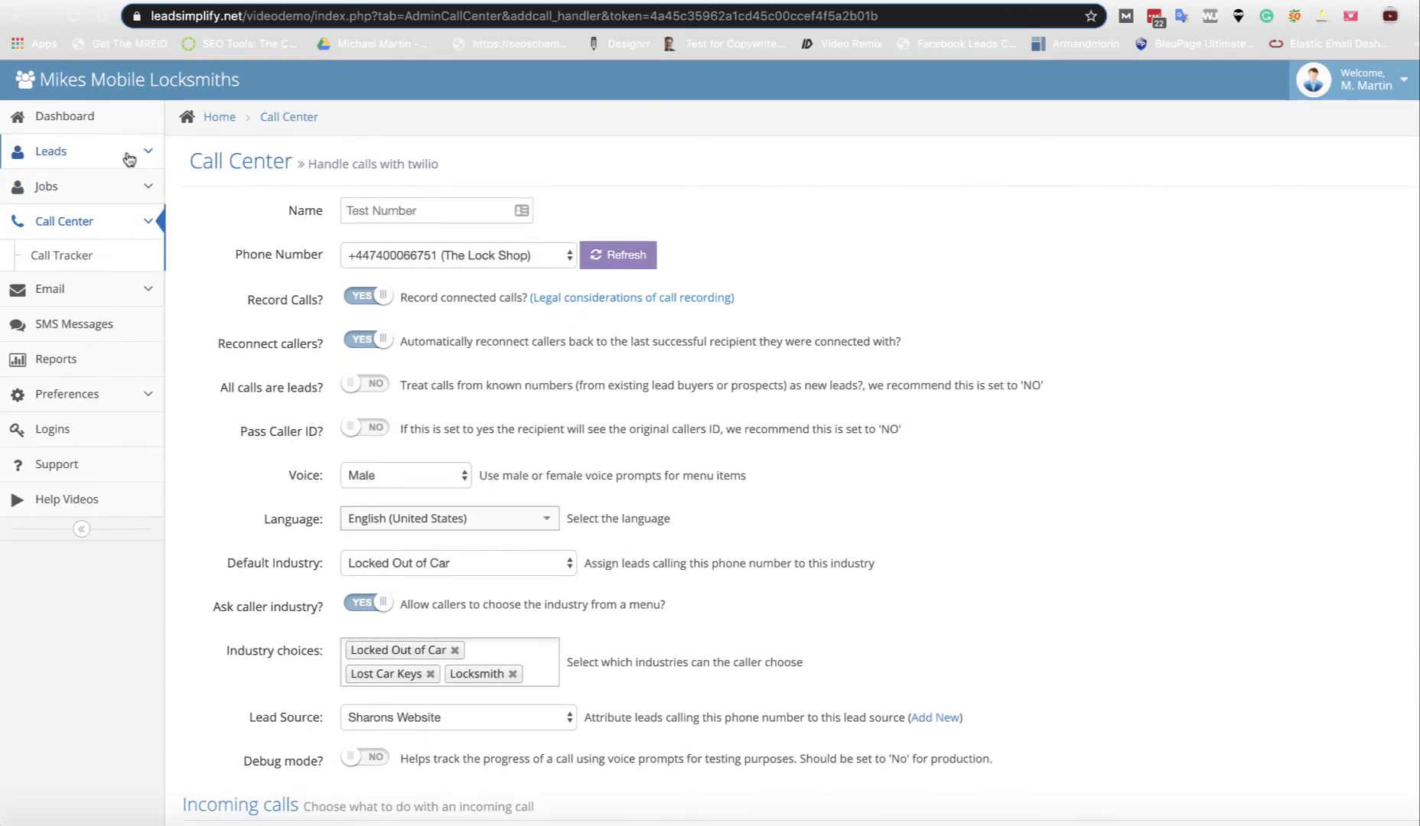
scroll(343, 248, "down", 9)
scroll(343, 248, "down", 2)
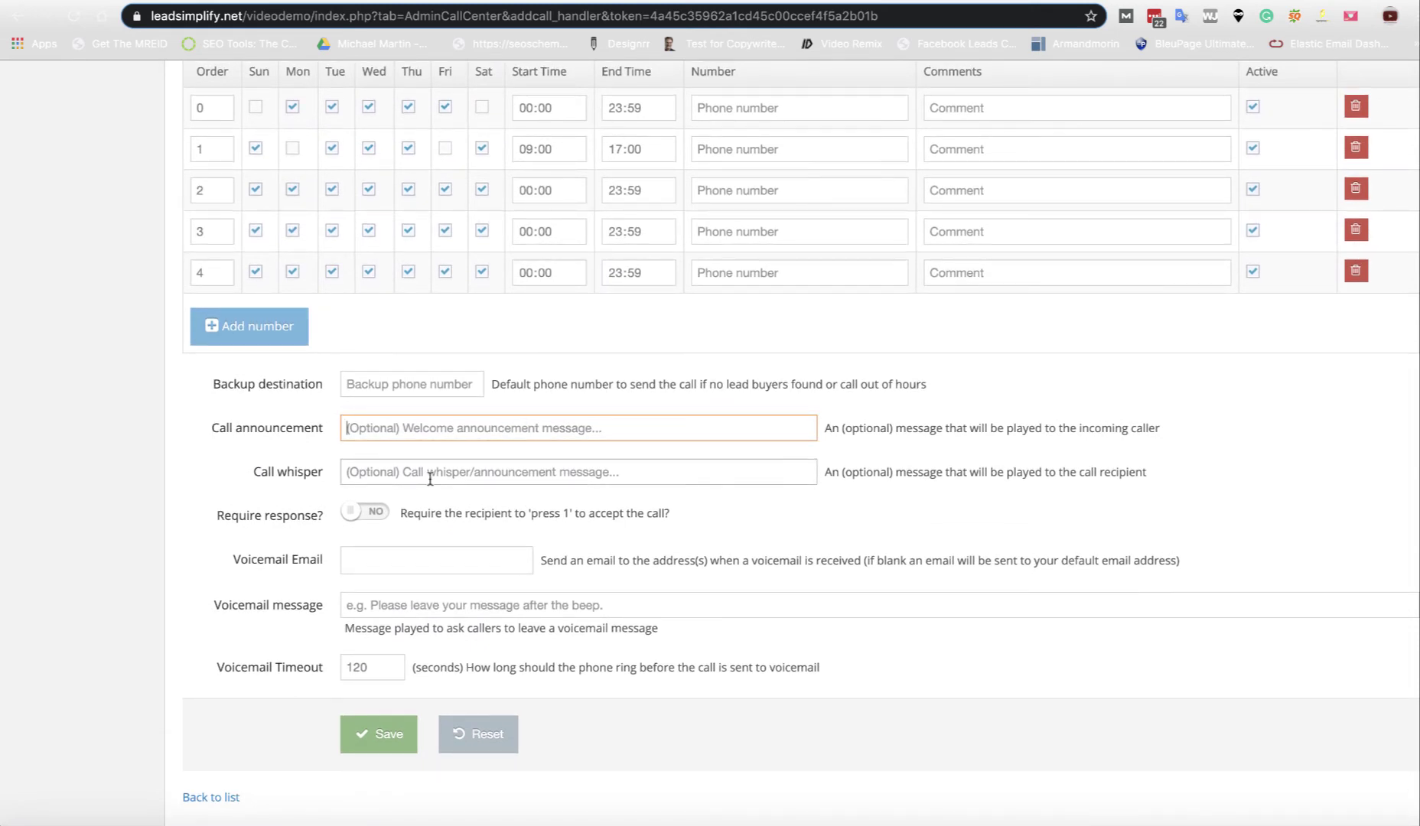
Step: Keep Require response off and the voicemail message default, then save the call handler
left_click(373, 514)
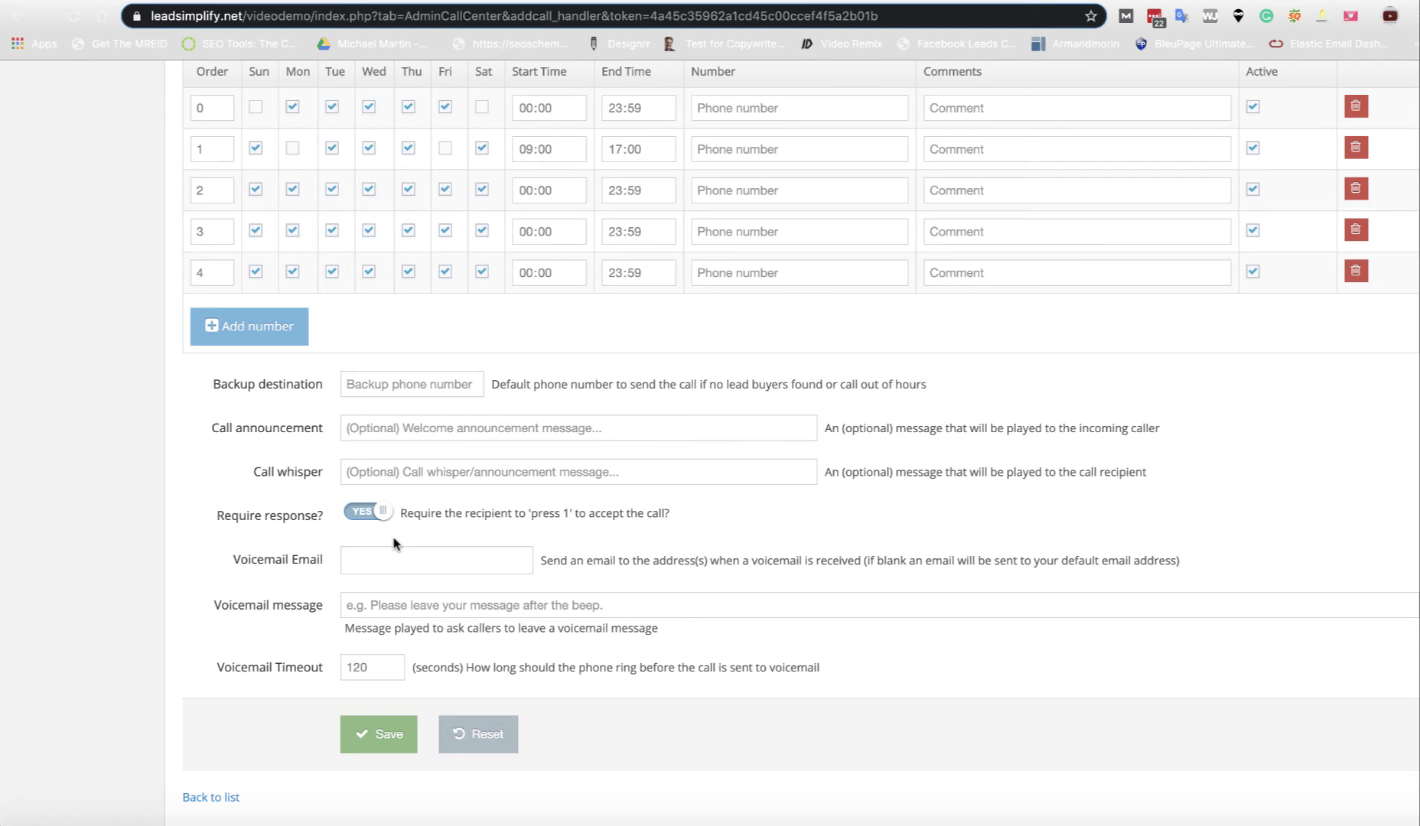
left_click(372, 517)
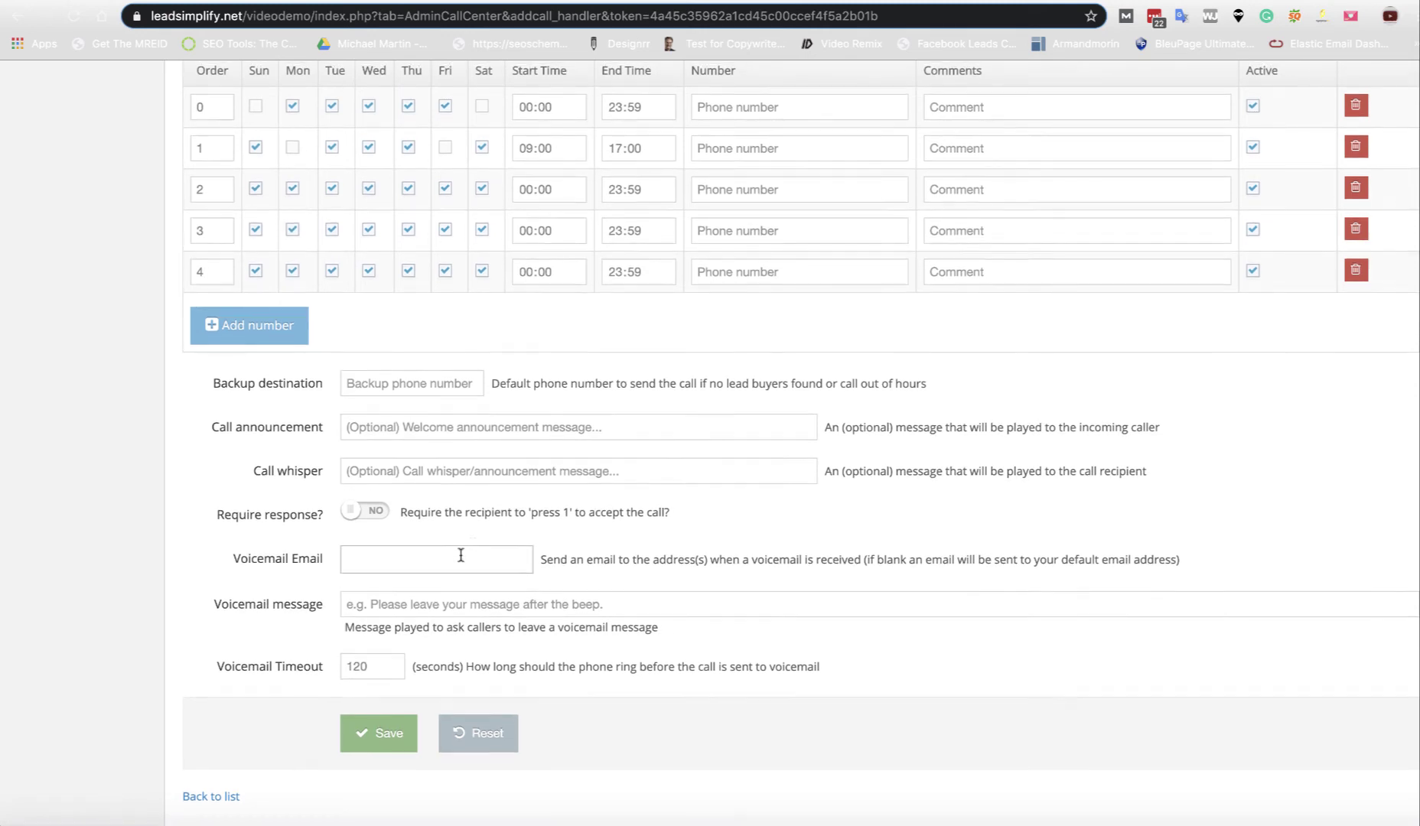
left_click(386, 603)
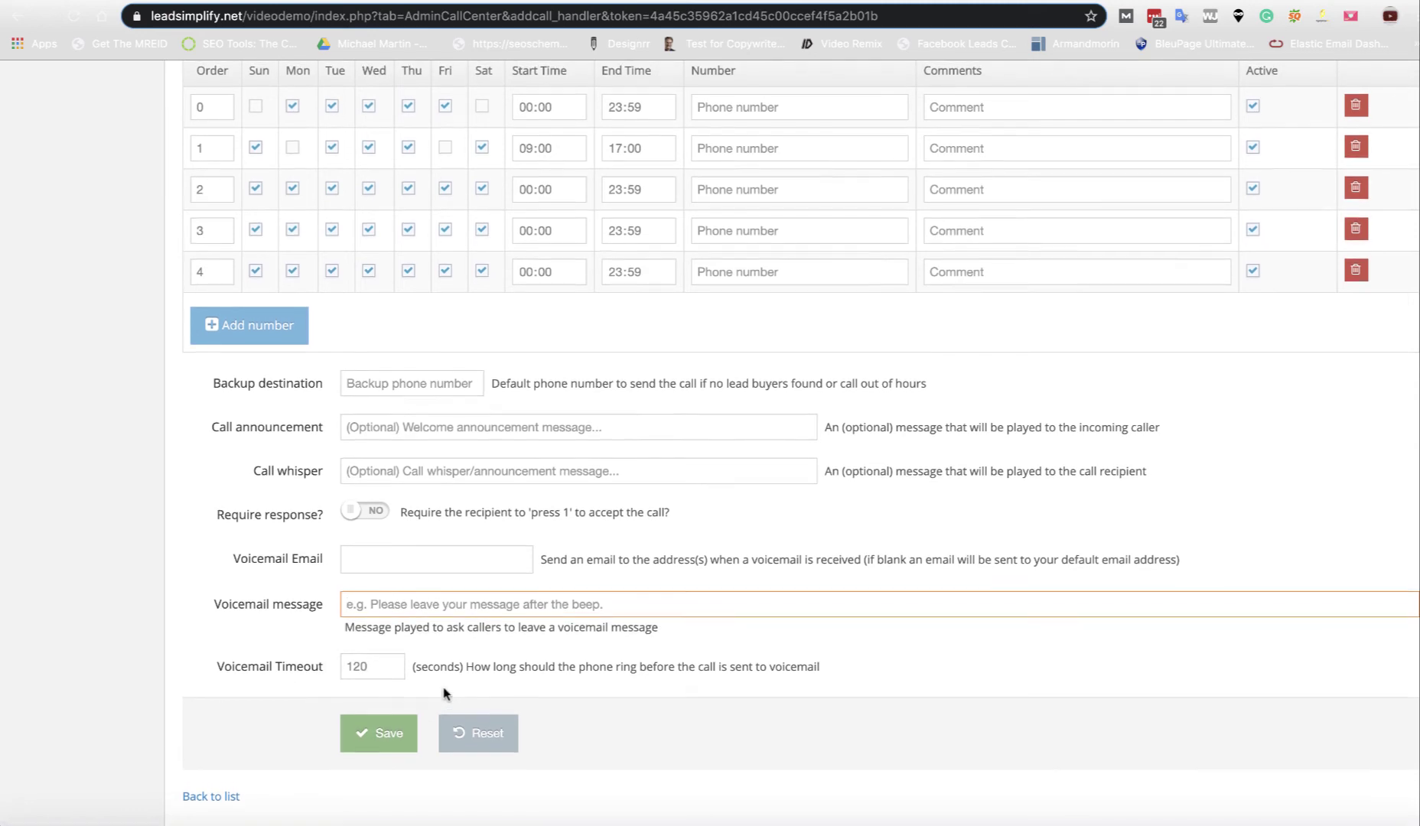
left_click(396, 751)
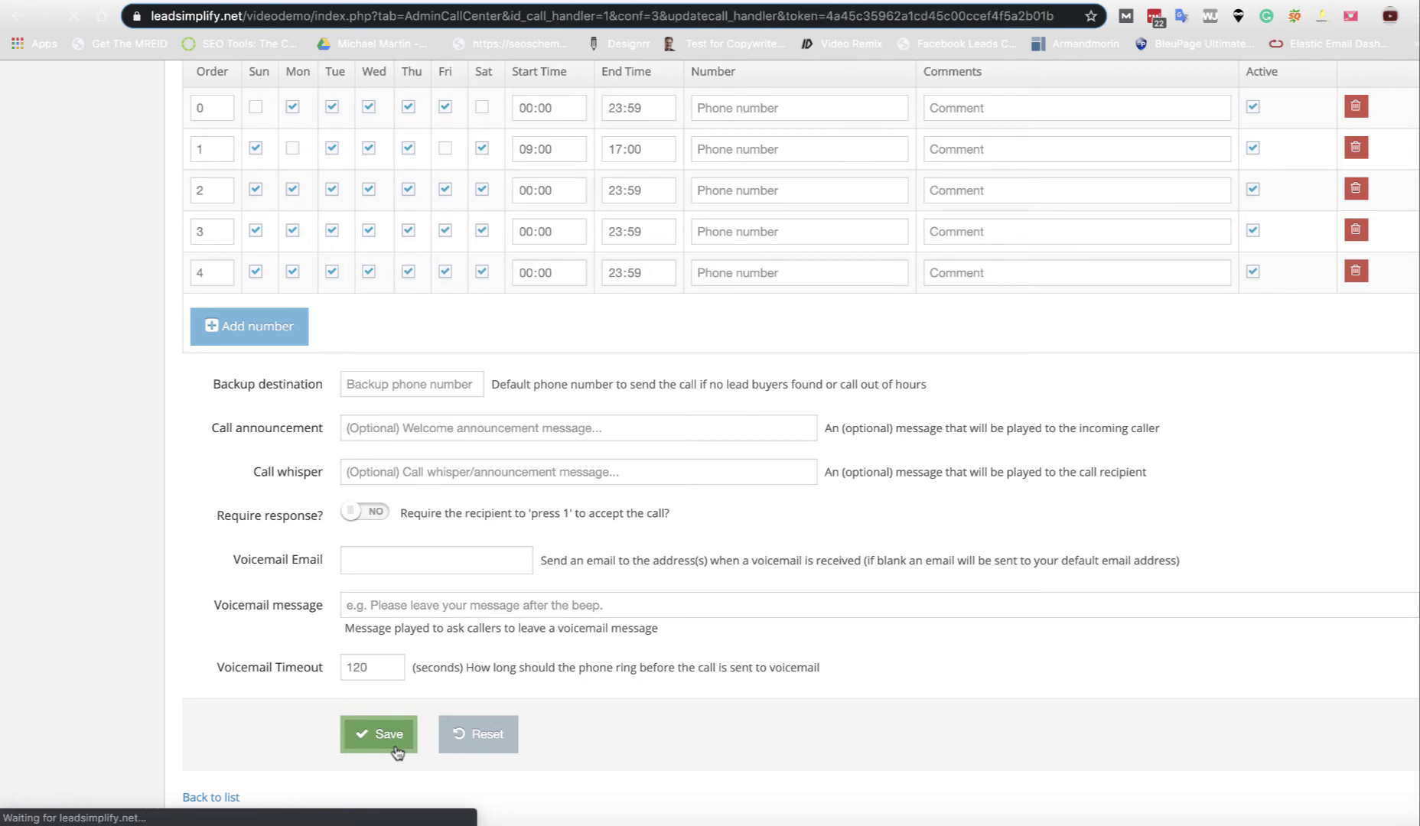
Step: Set Handling calls to forward to single or multiple lead buyers, leaving industry choices unchanged
scroll(686, 606, "down", 4)
scroll(686, 606, "down", 5)
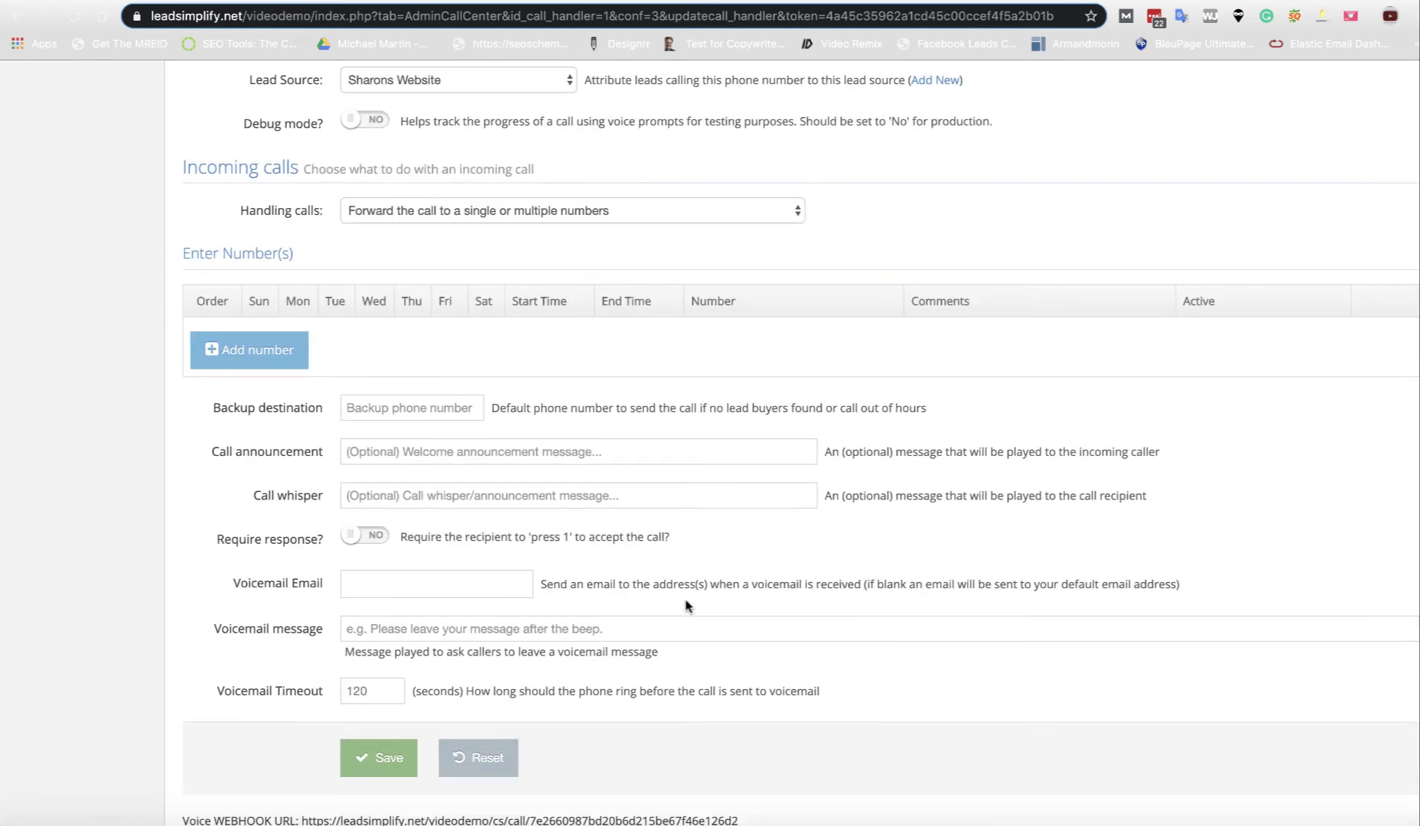
left_click(786, 208)
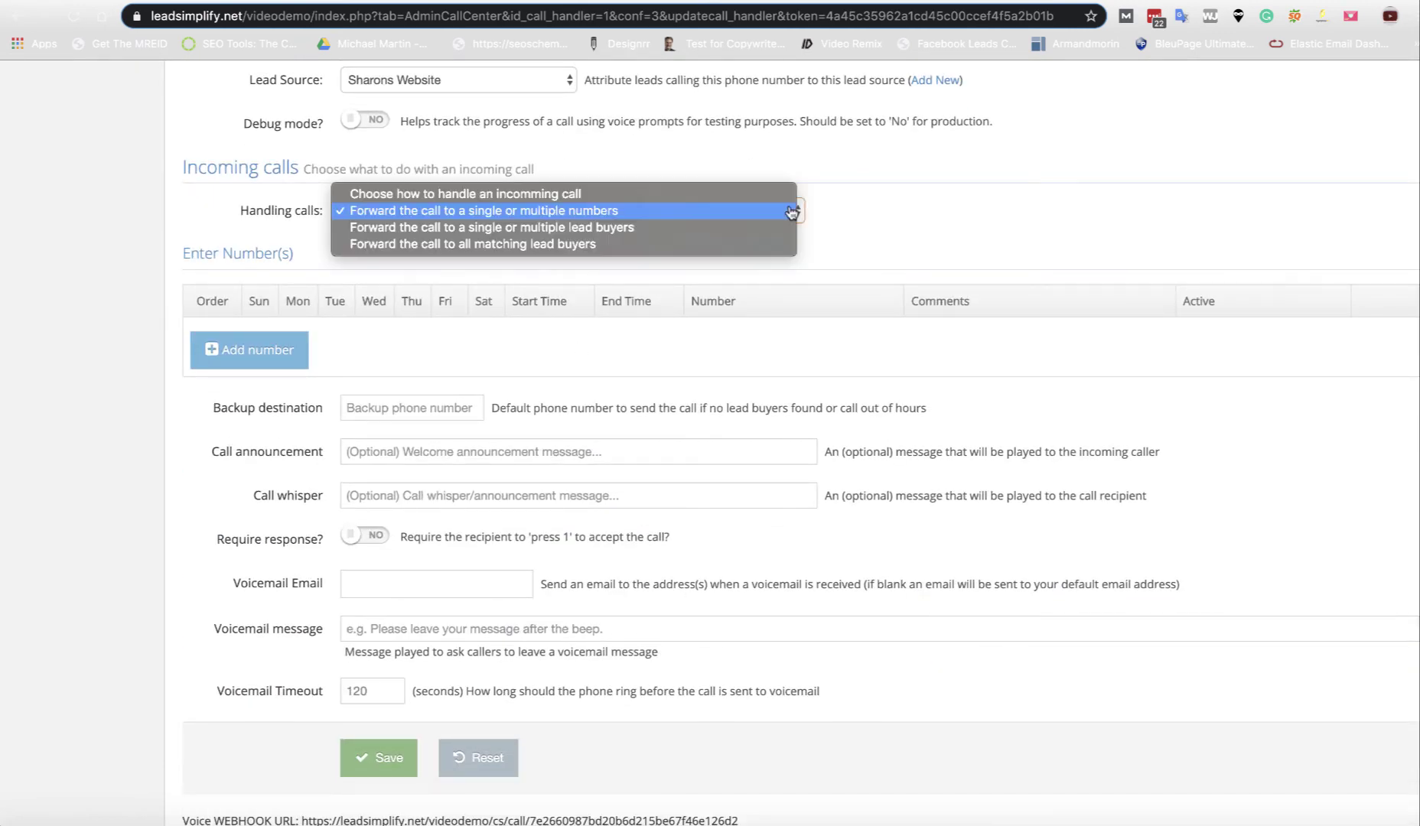
left_click(410, 228)
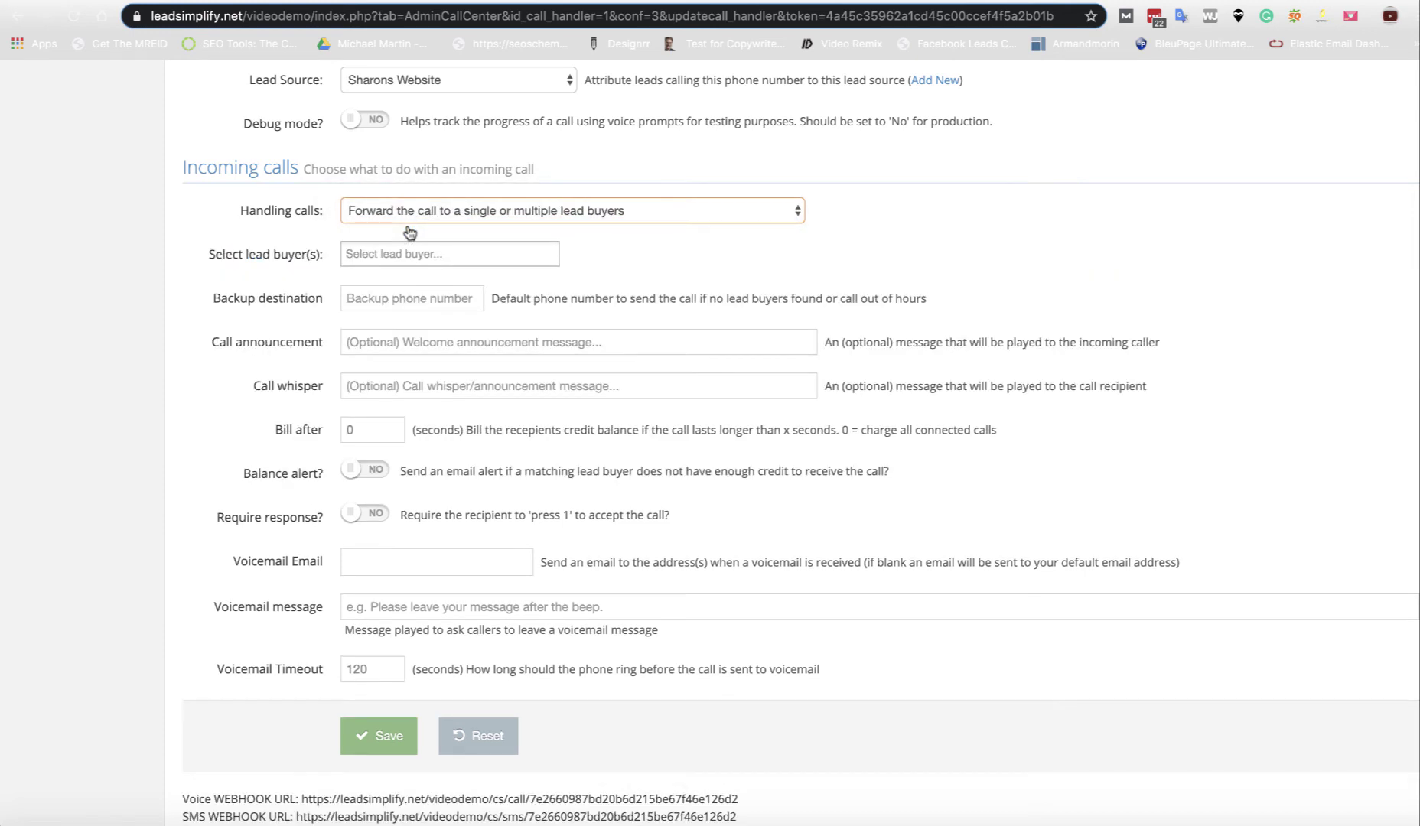
left_click(375, 256)
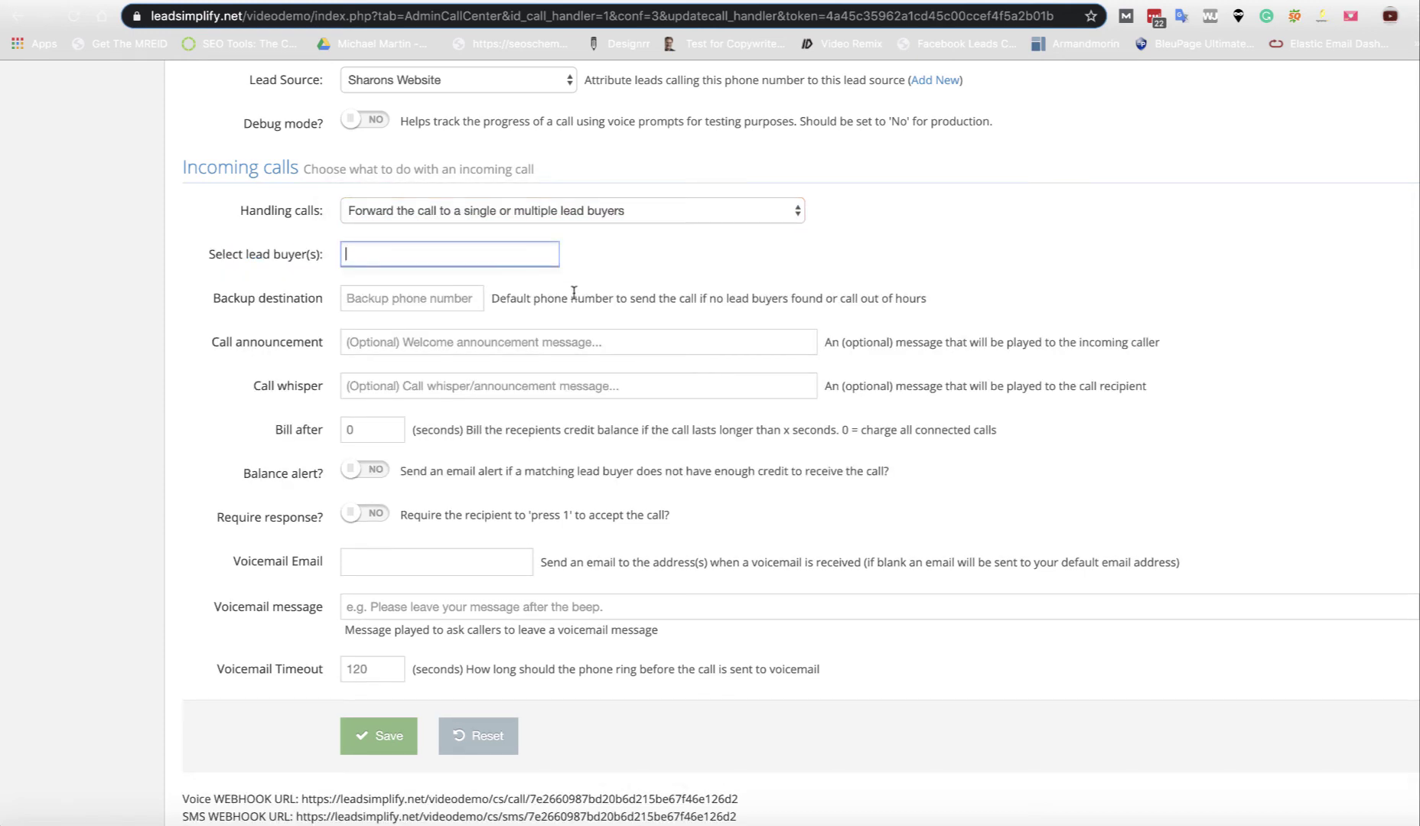
scroll(575, 298, "up", 1)
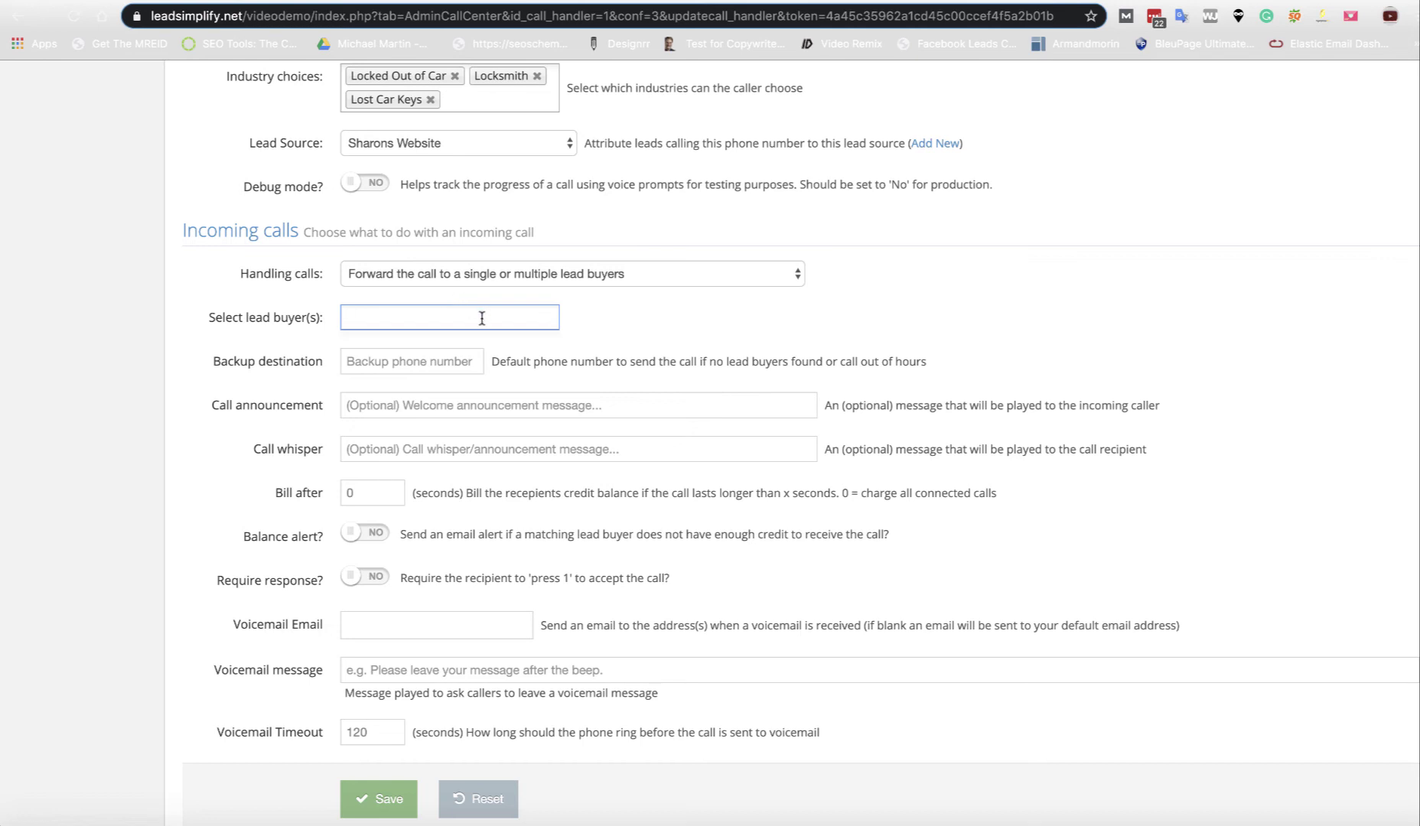
scroll(493, 385, "up", 4)
left_click(515, 343)
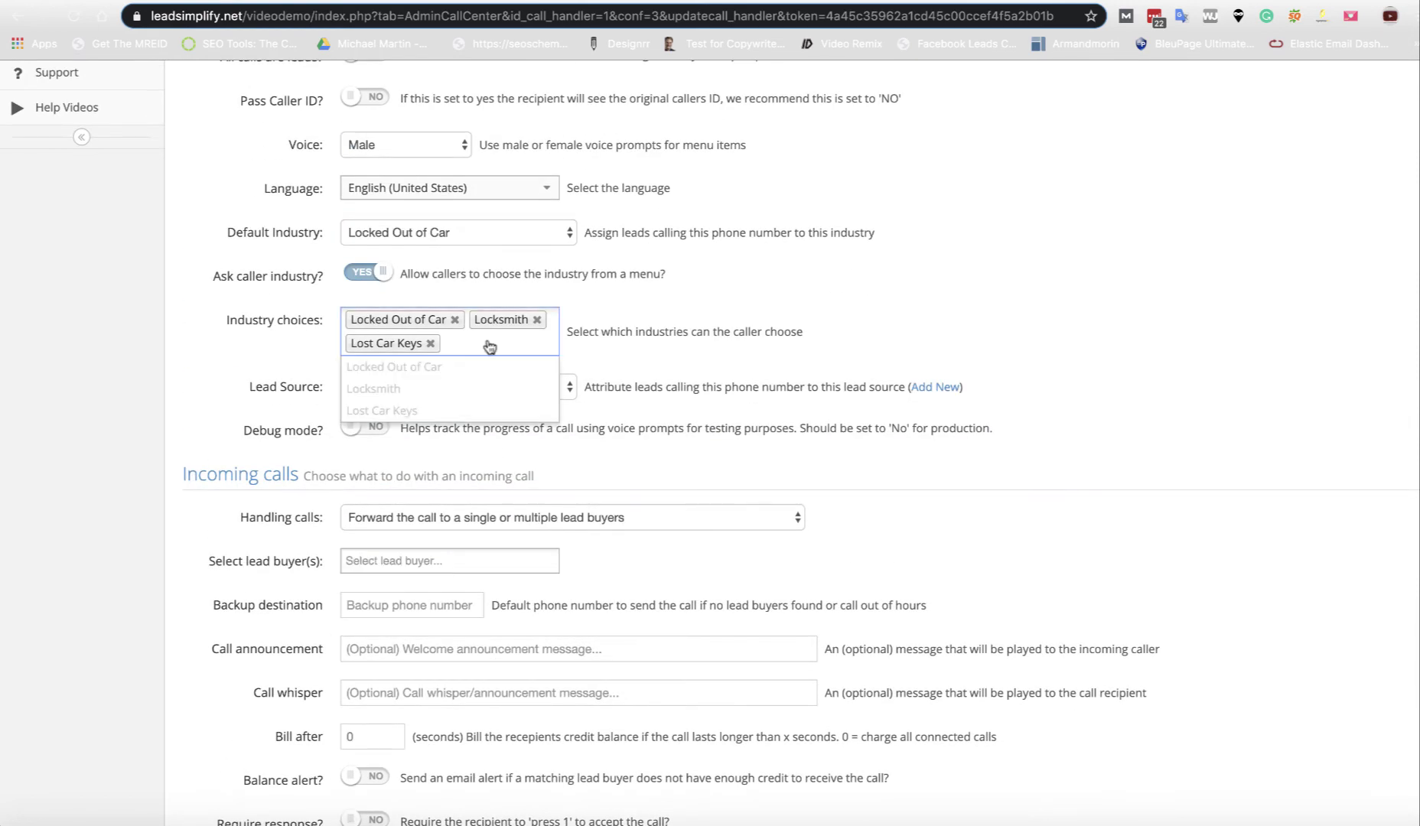
left_click(722, 453)
scroll(604, 559, "down", 2)
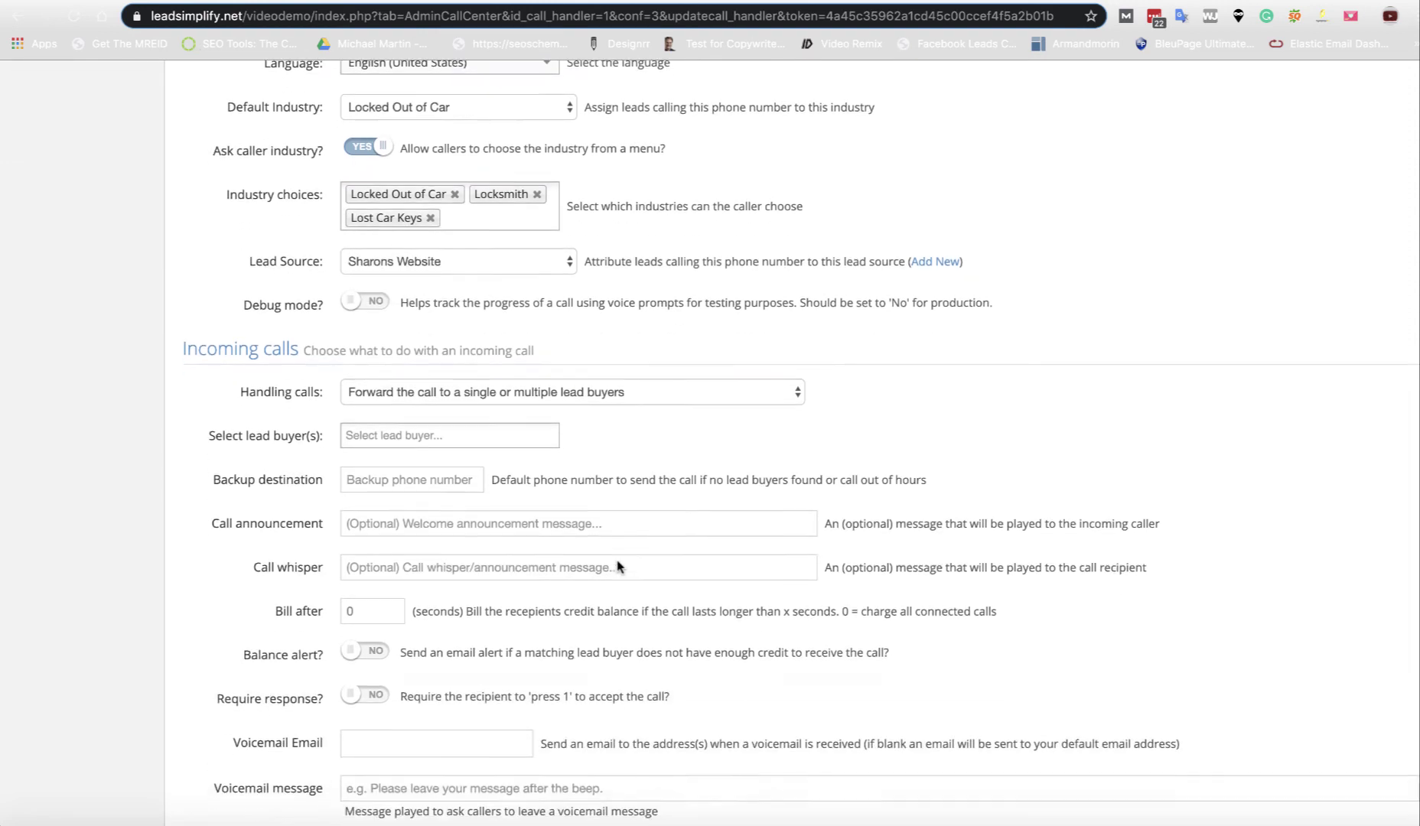
scroll(618, 566, "down", 1)
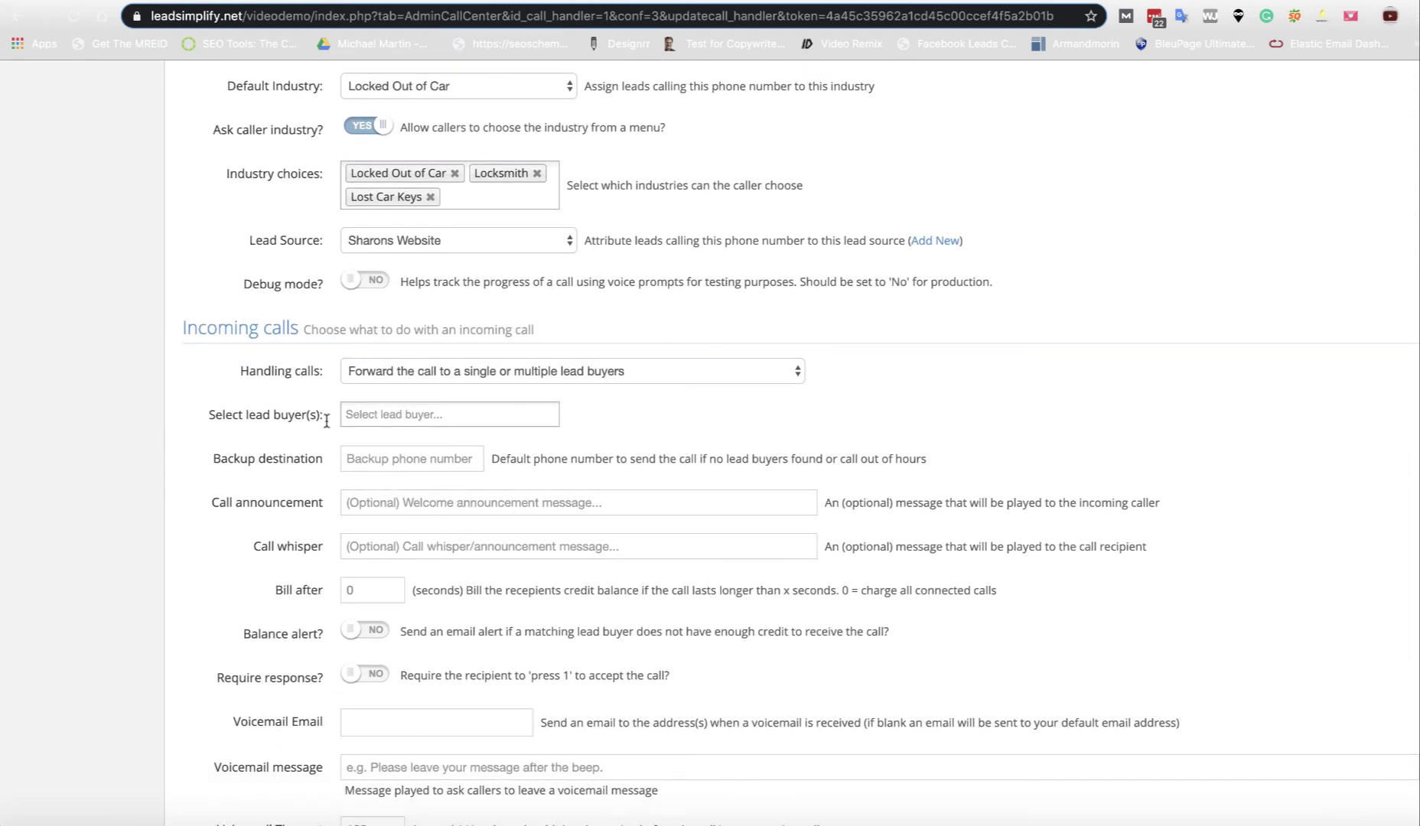
Step: Set Bill after to 60 seconds and turn on balance alerts for lead buyers
left_click(351, 591)
left_click_drag(352, 594, 307, 586)
type("6")
left_click(413, 612)
scroll(539, 594, "down", 3)
left_click(376, 491)
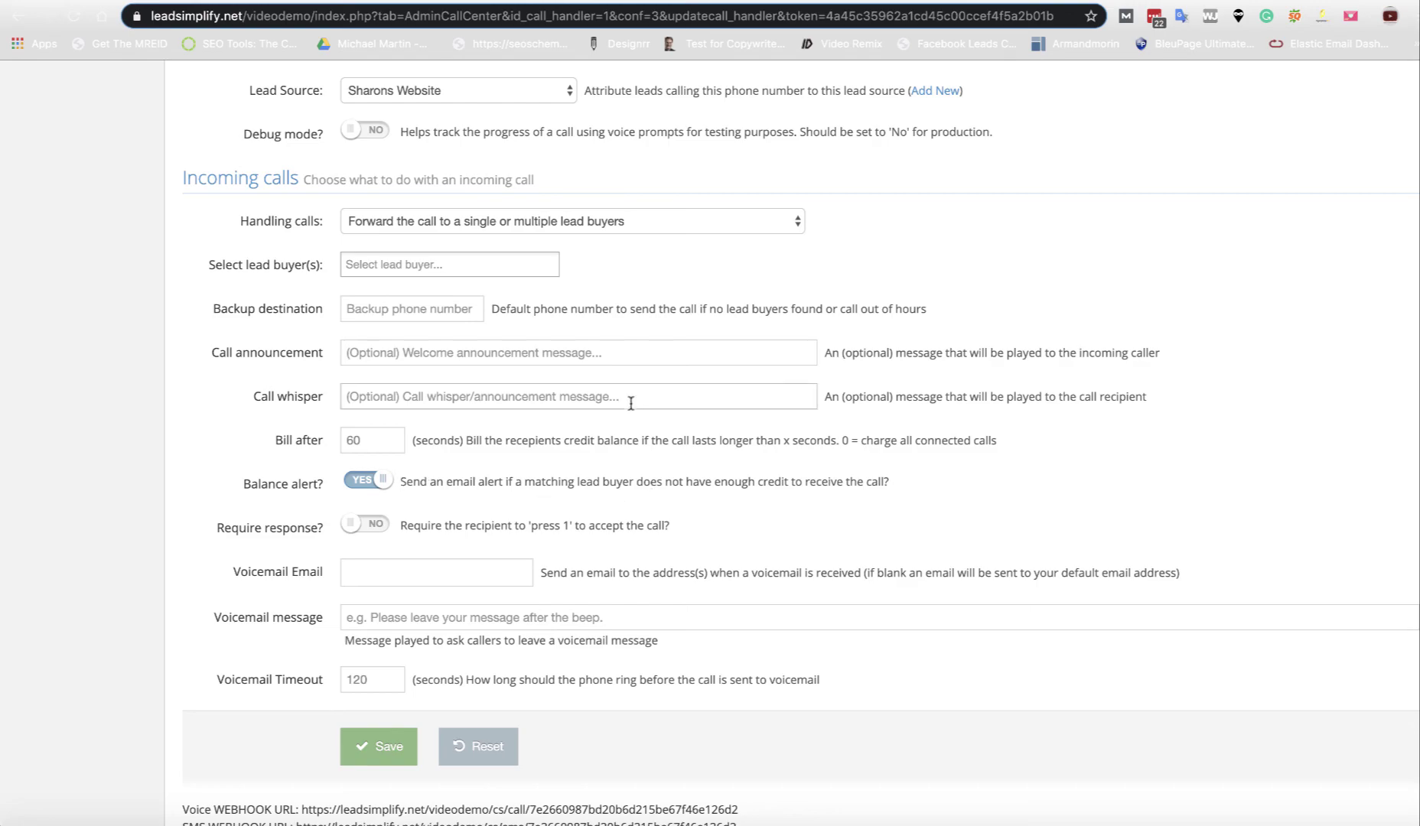
Step: Leave Require response off and save the handler settings
scroll(688, 401, "up", 10)
scroll(635, 406, "down", 6)
scroll(632, 409, "down", 5)
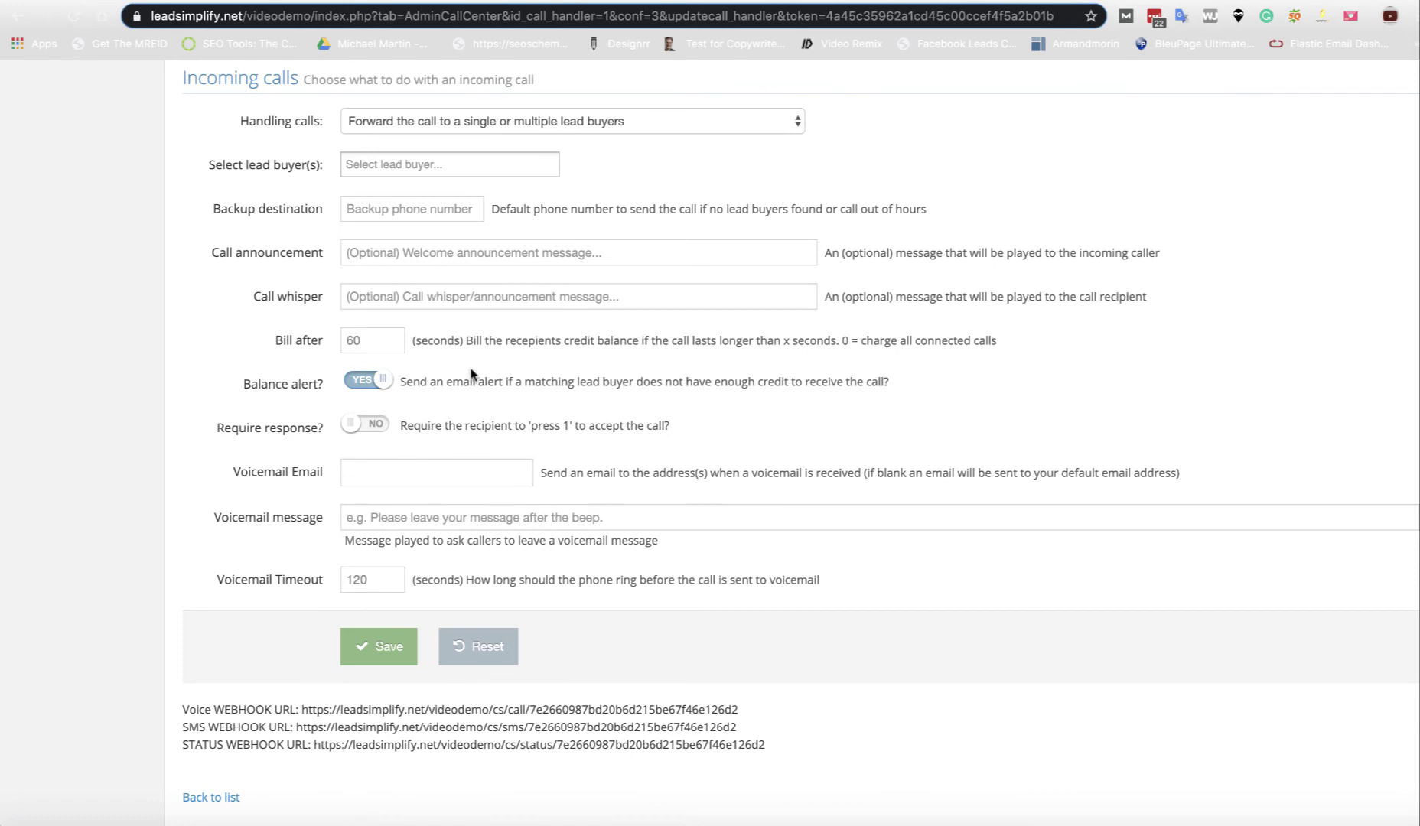
left_click(385, 427)
left_click(384, 427)
scroll(475, 405, "down", 1)
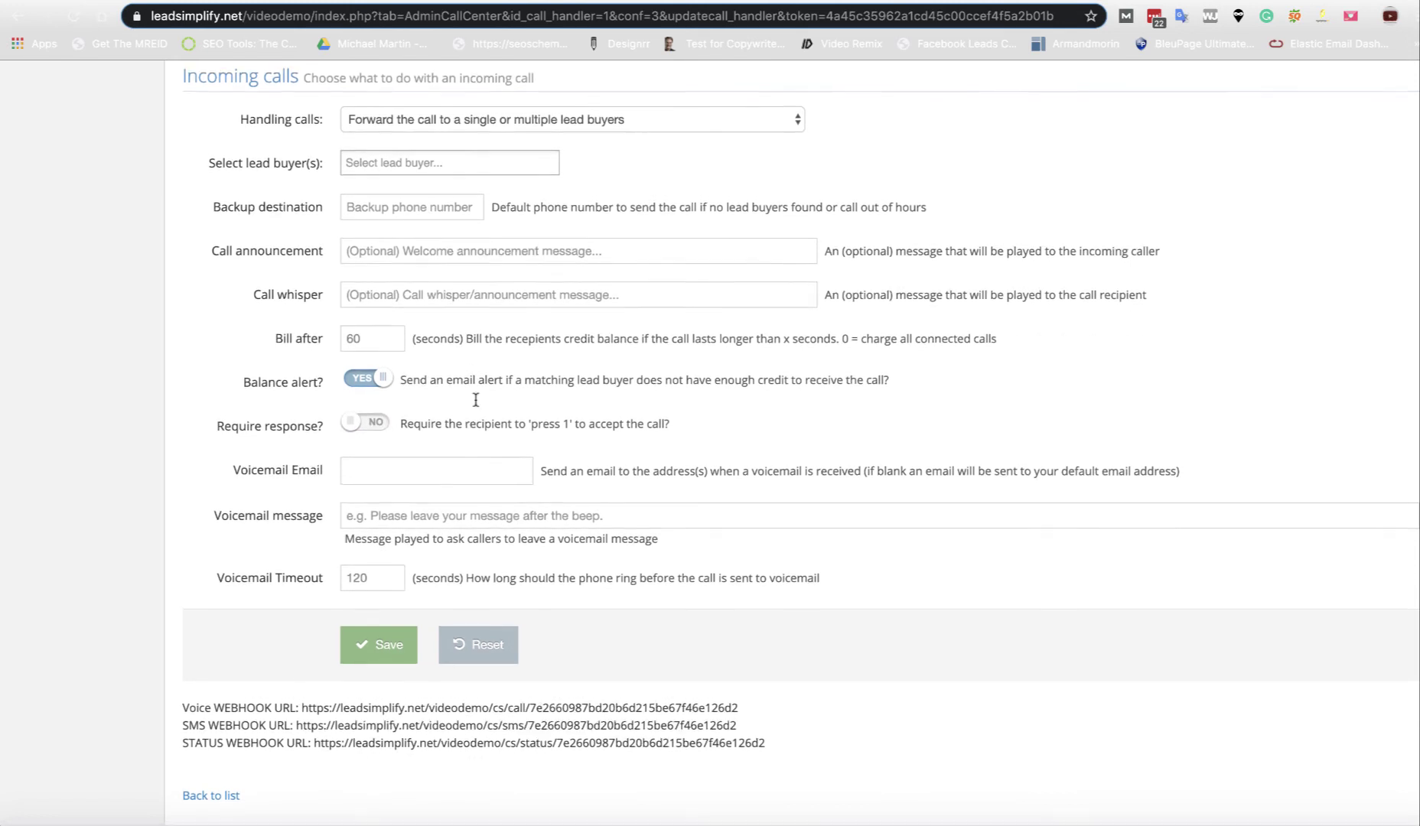
left_click(384, 662)
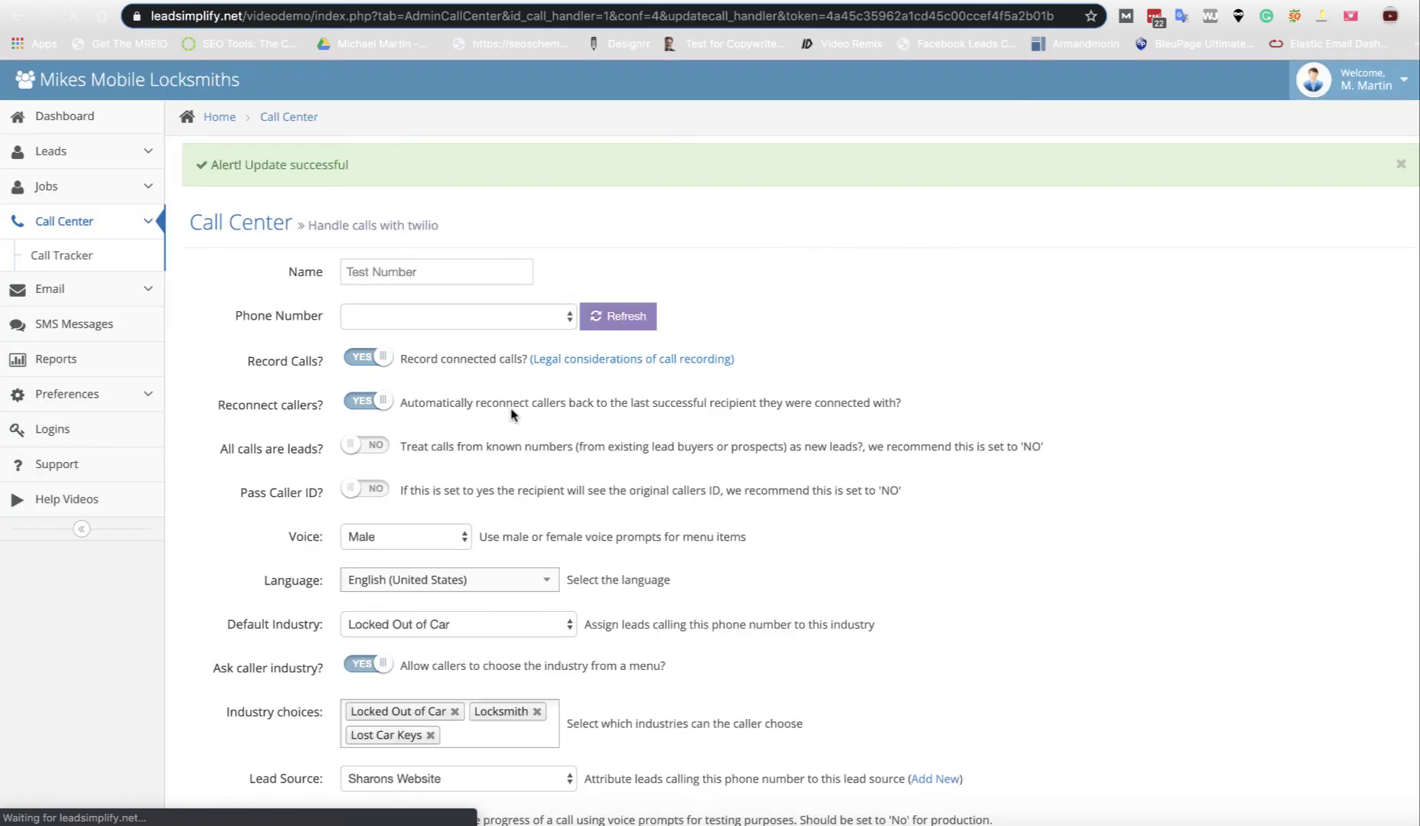
Step: Switch Handling calls to 'Forward the call to all matching lead buyers' and review the matching subscribers
scroll(589, 472, "down", 5)
scroll(589, 472, "down", 3)
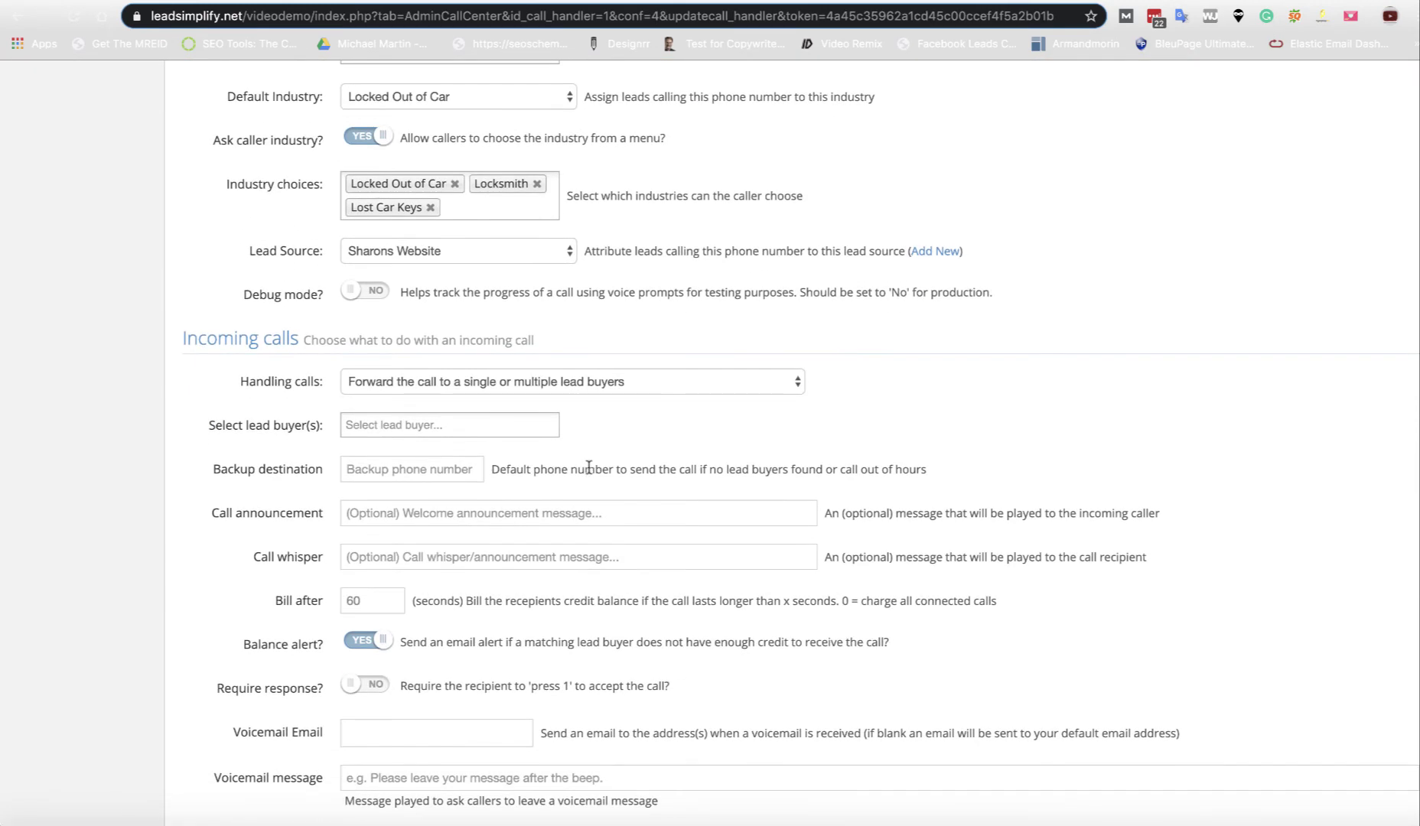
left_click(795, 382)
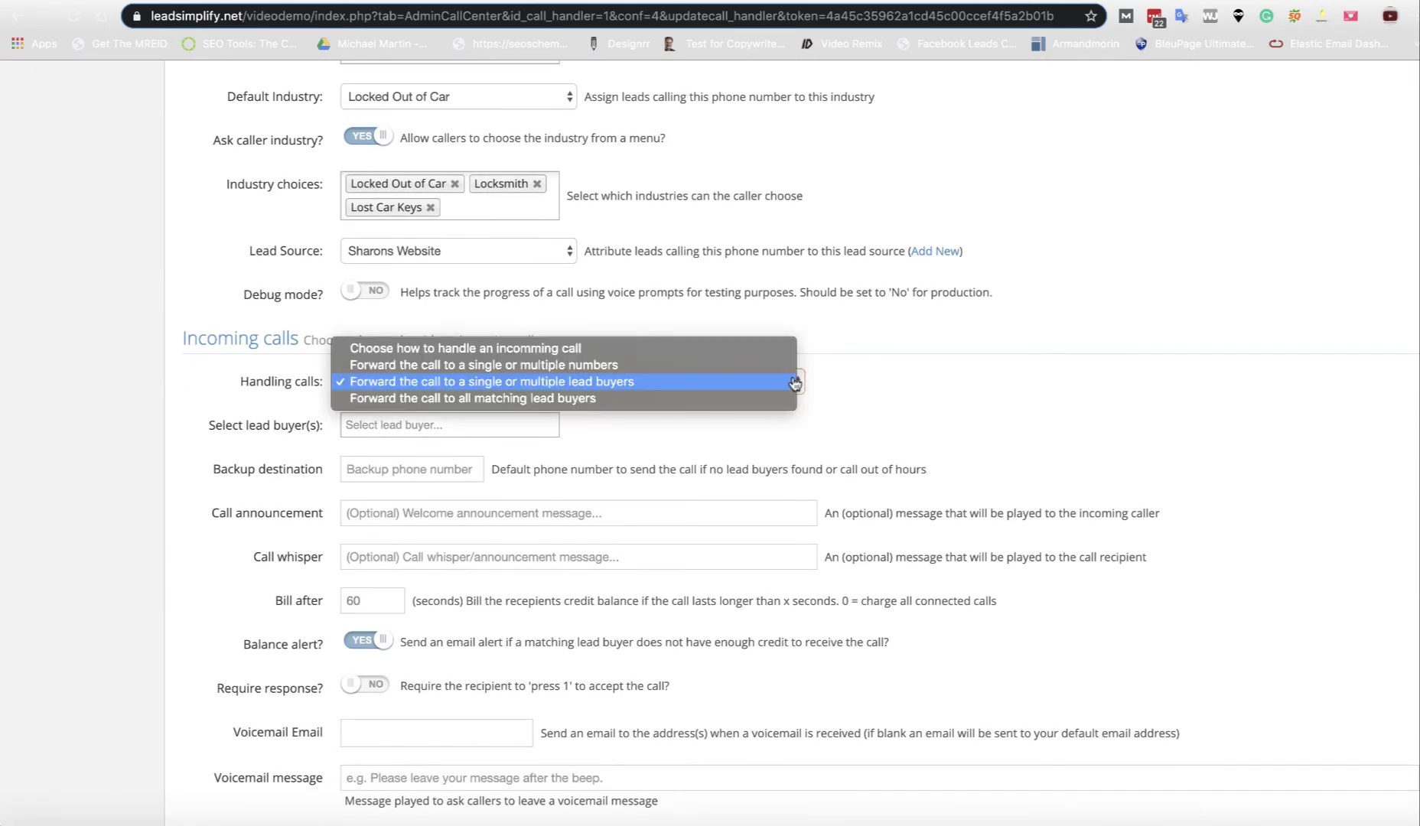
left_click(465, 398)
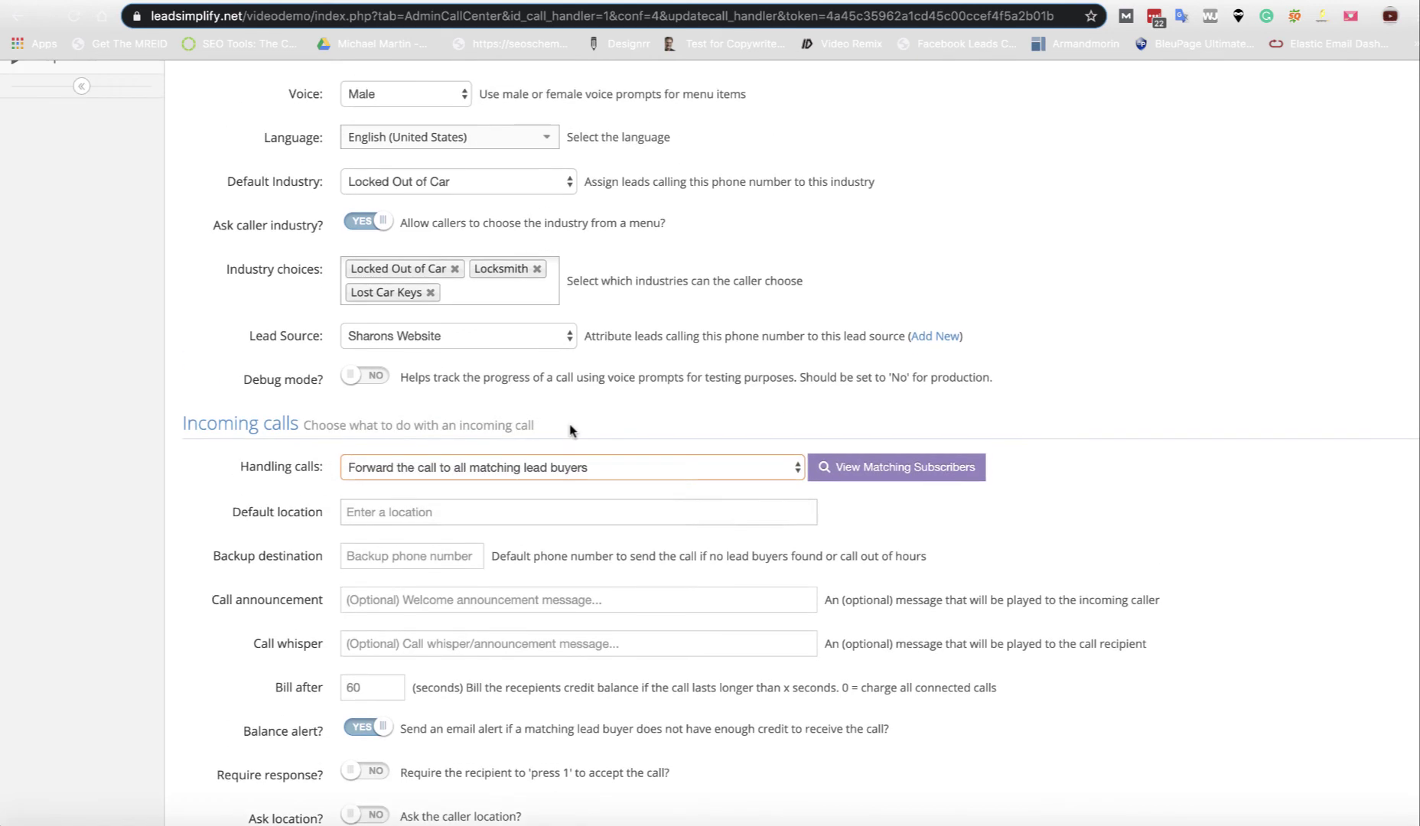
scroll(562, 398, "up", 1)
scroll(562, 398, "down", 1)
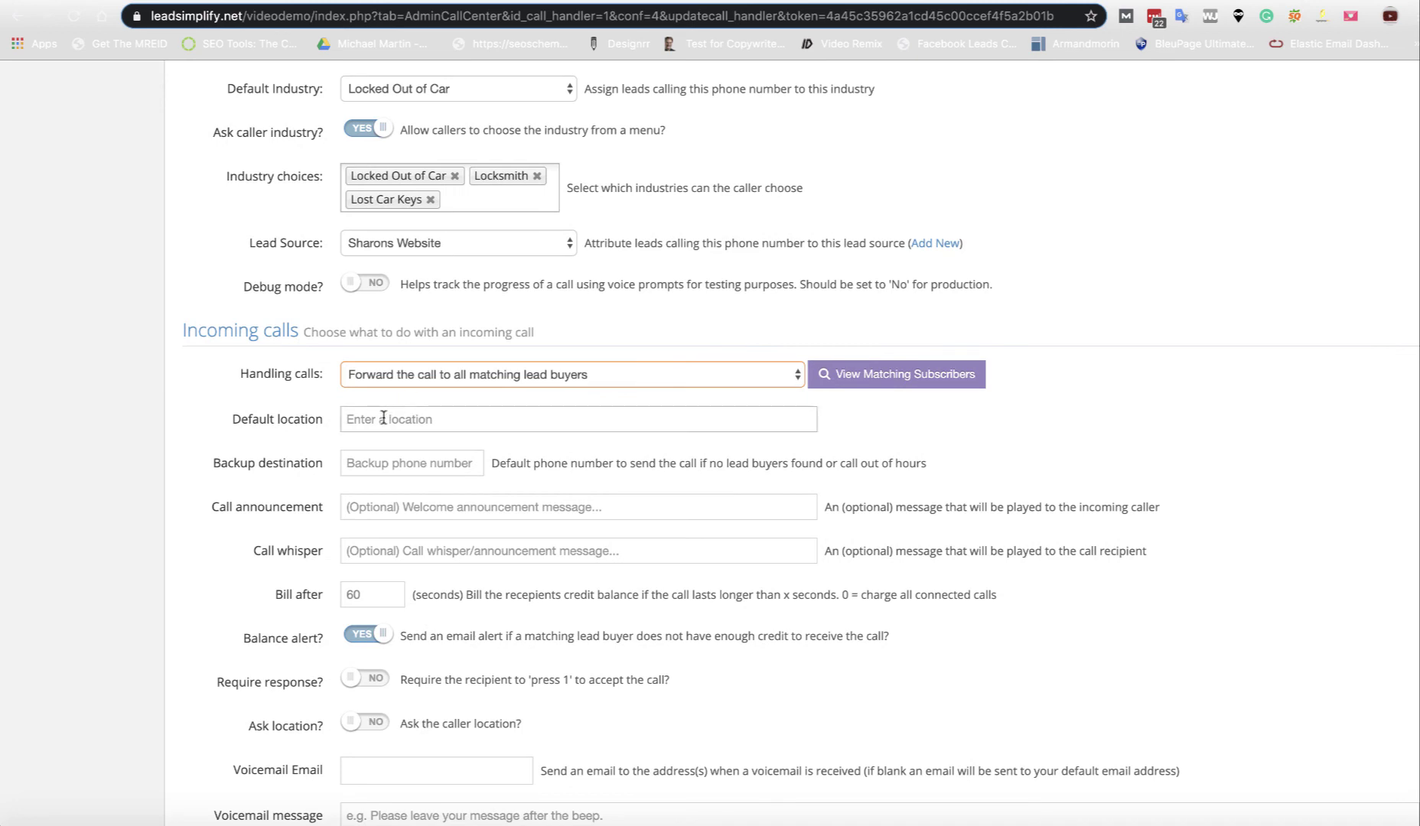
left_click(383, 418)
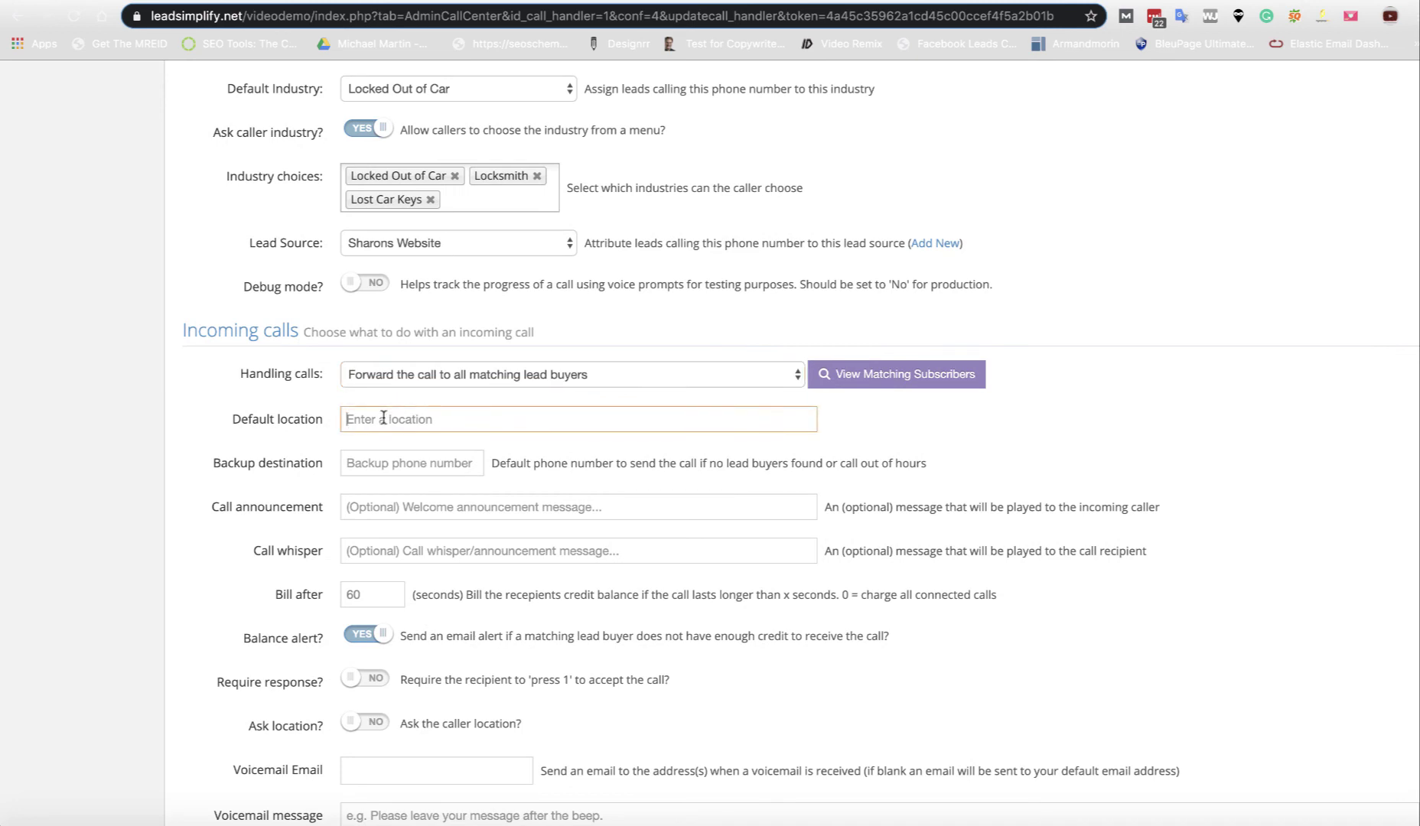
left_click(871, 374)
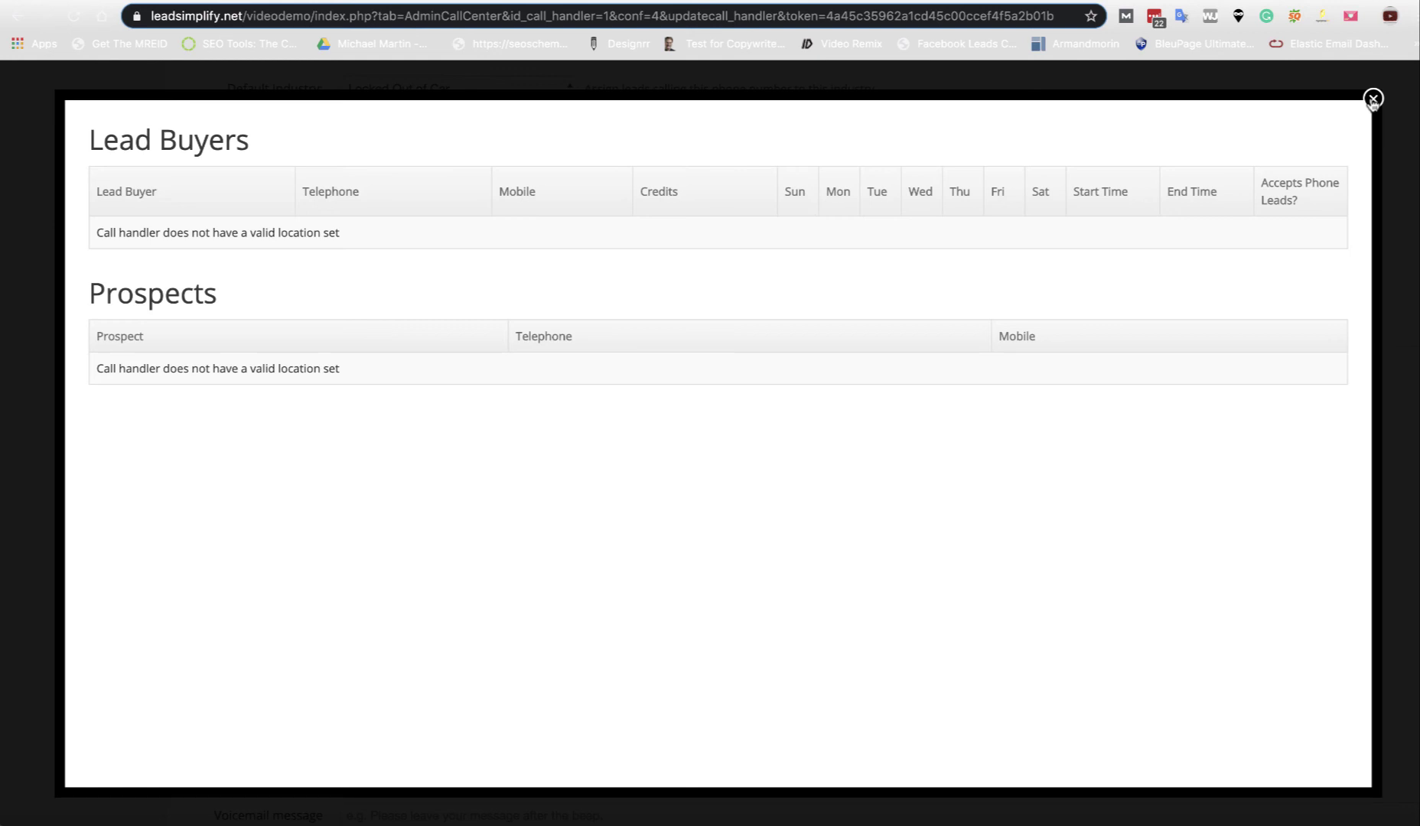
left_click(1373, 99)
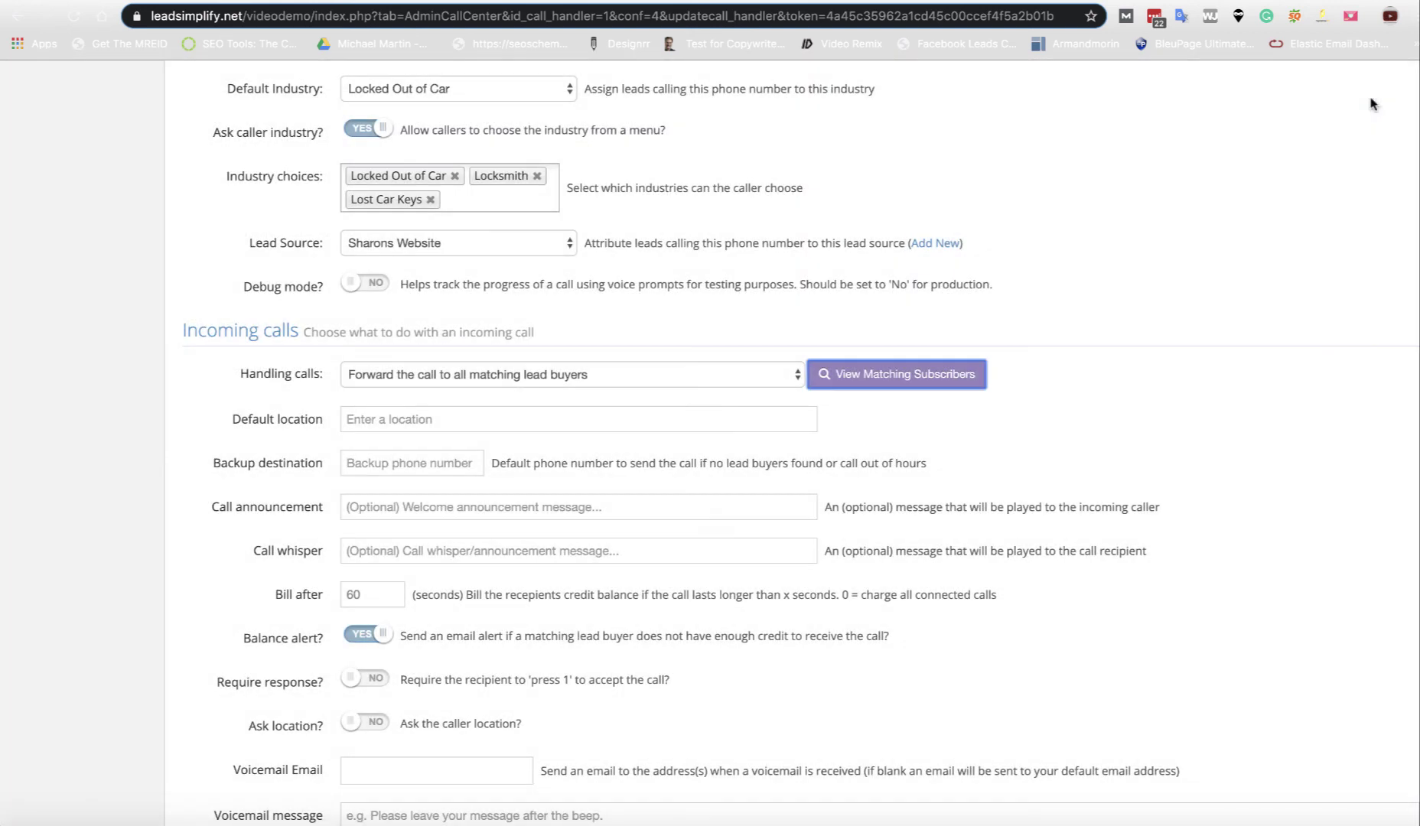
Step: Set the call handler's default location to Miami, FL, USA
left_click(437, 421)
type("miami")
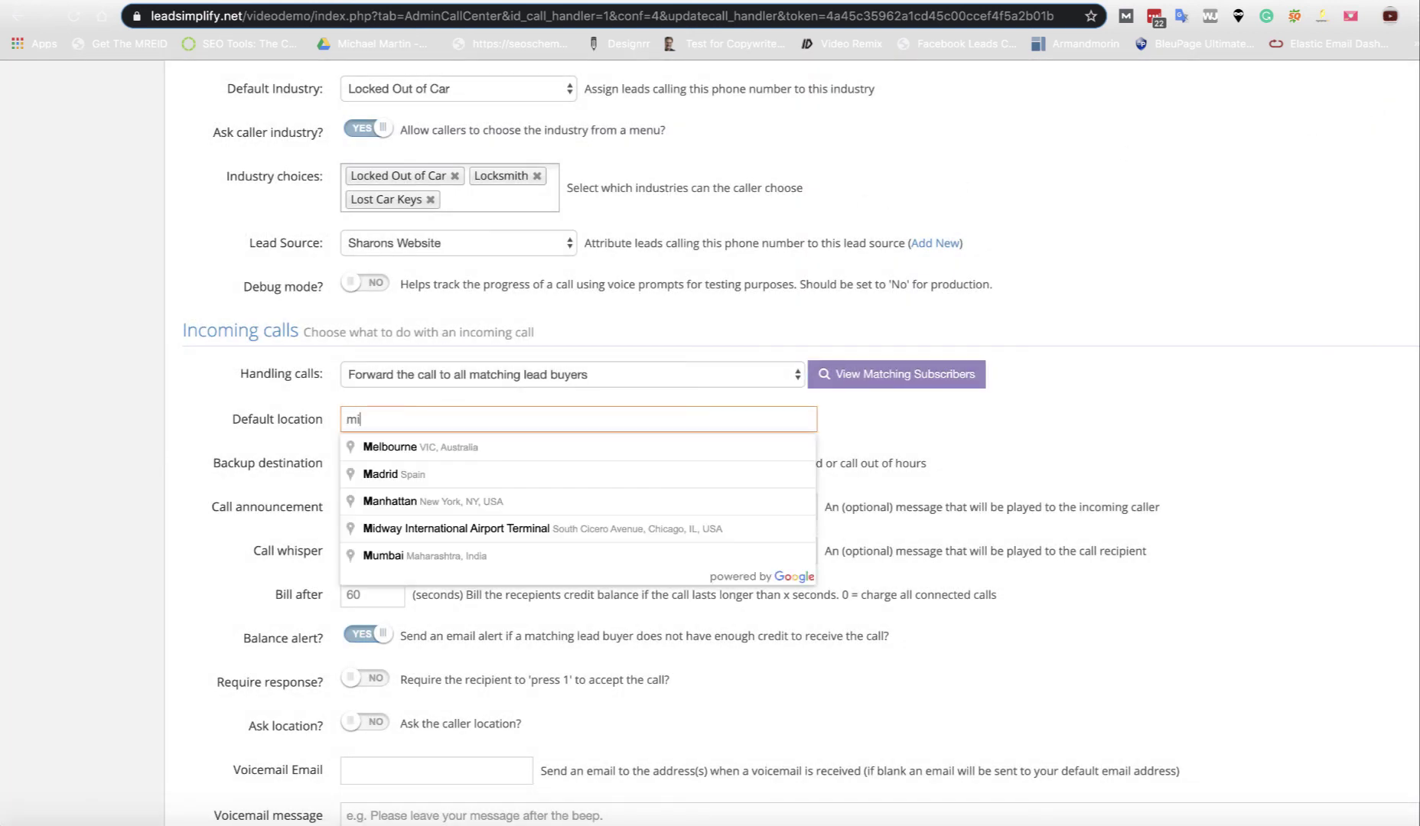
left_click(419, 448)
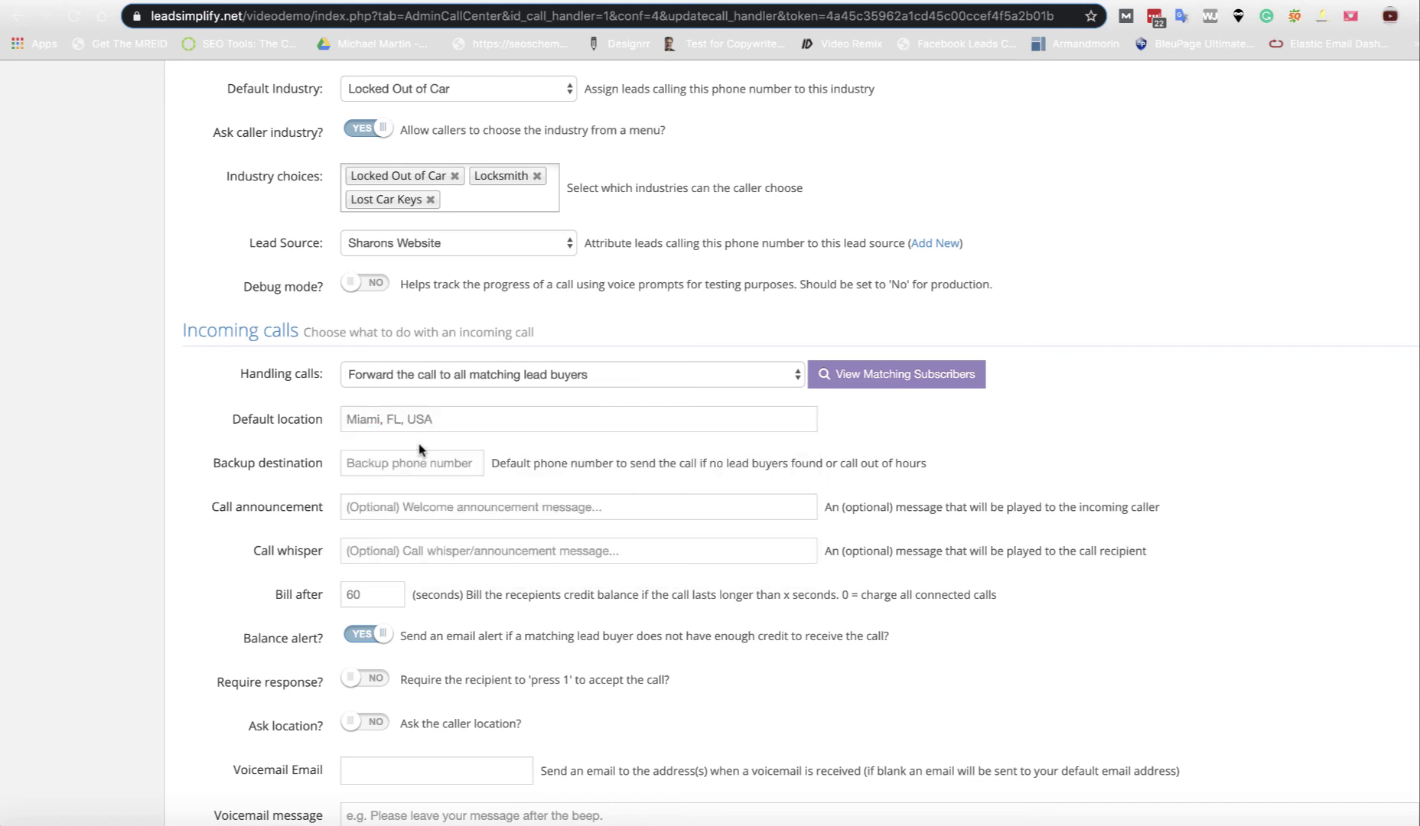
scroll(658, 444, "up", 2)
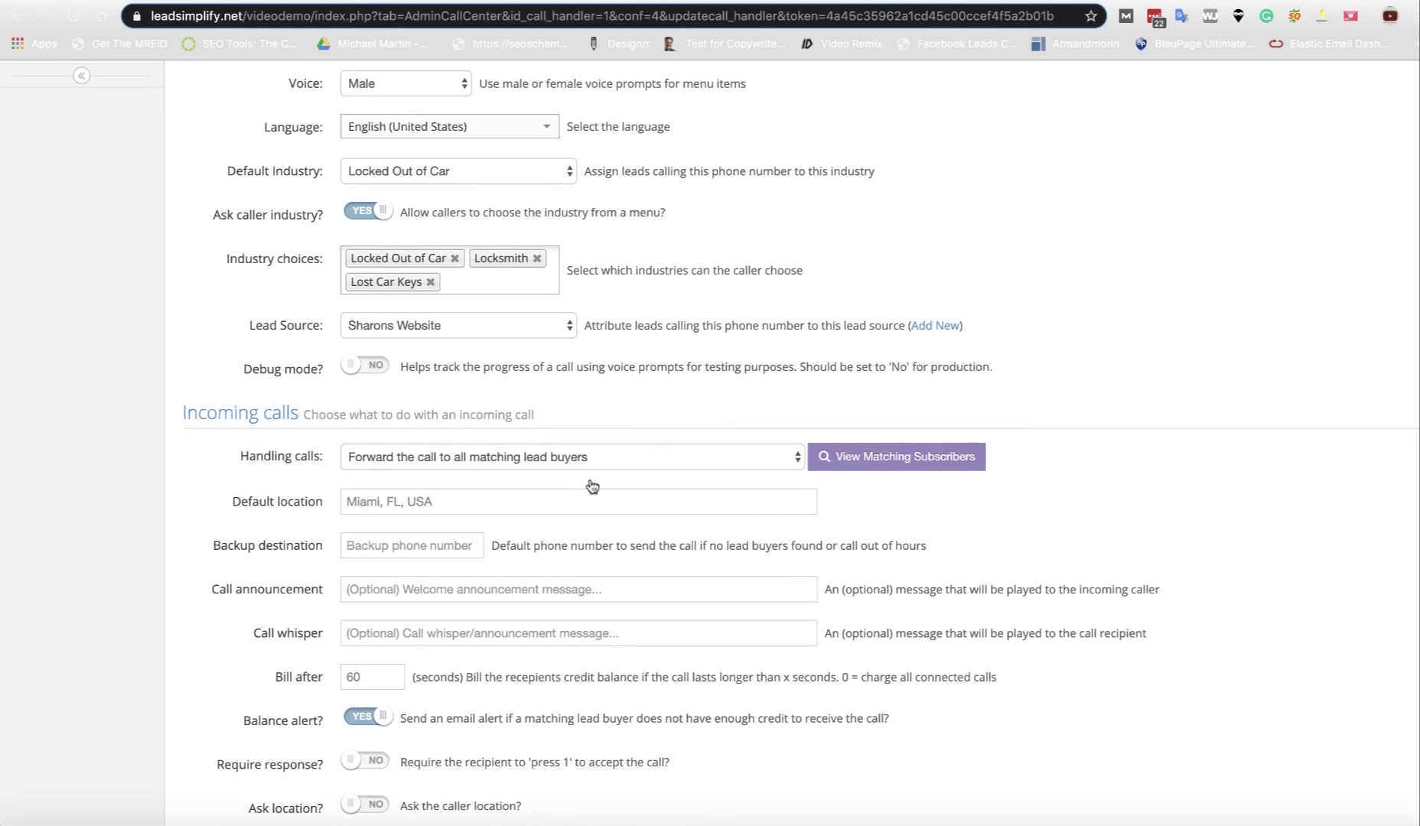
scroll(757, 509, "down", 3)
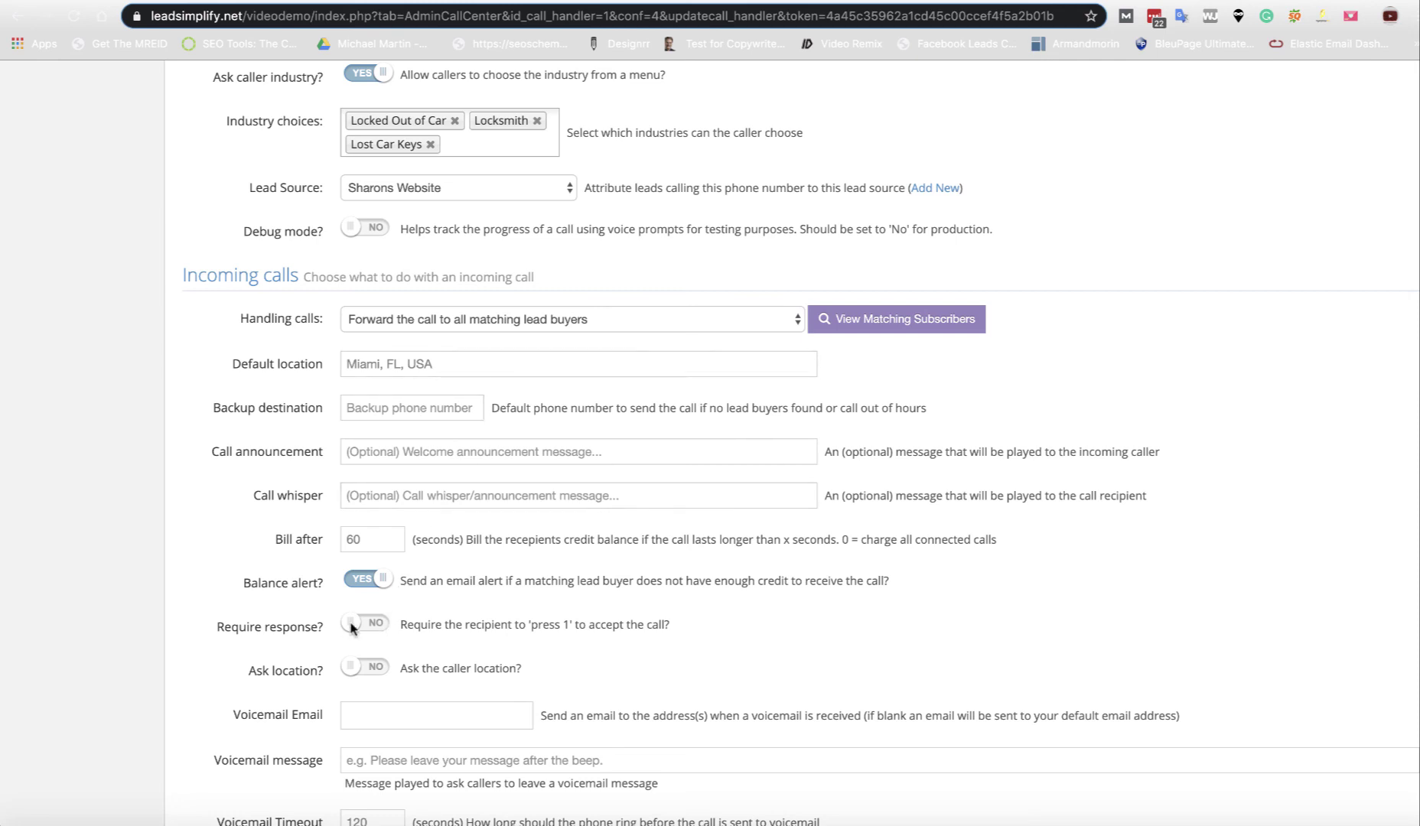
Step: Switch Require response to YES so recipients must press 1 to accept calls
left_click(381, 623)
scroll(545, 561, "up", 2)
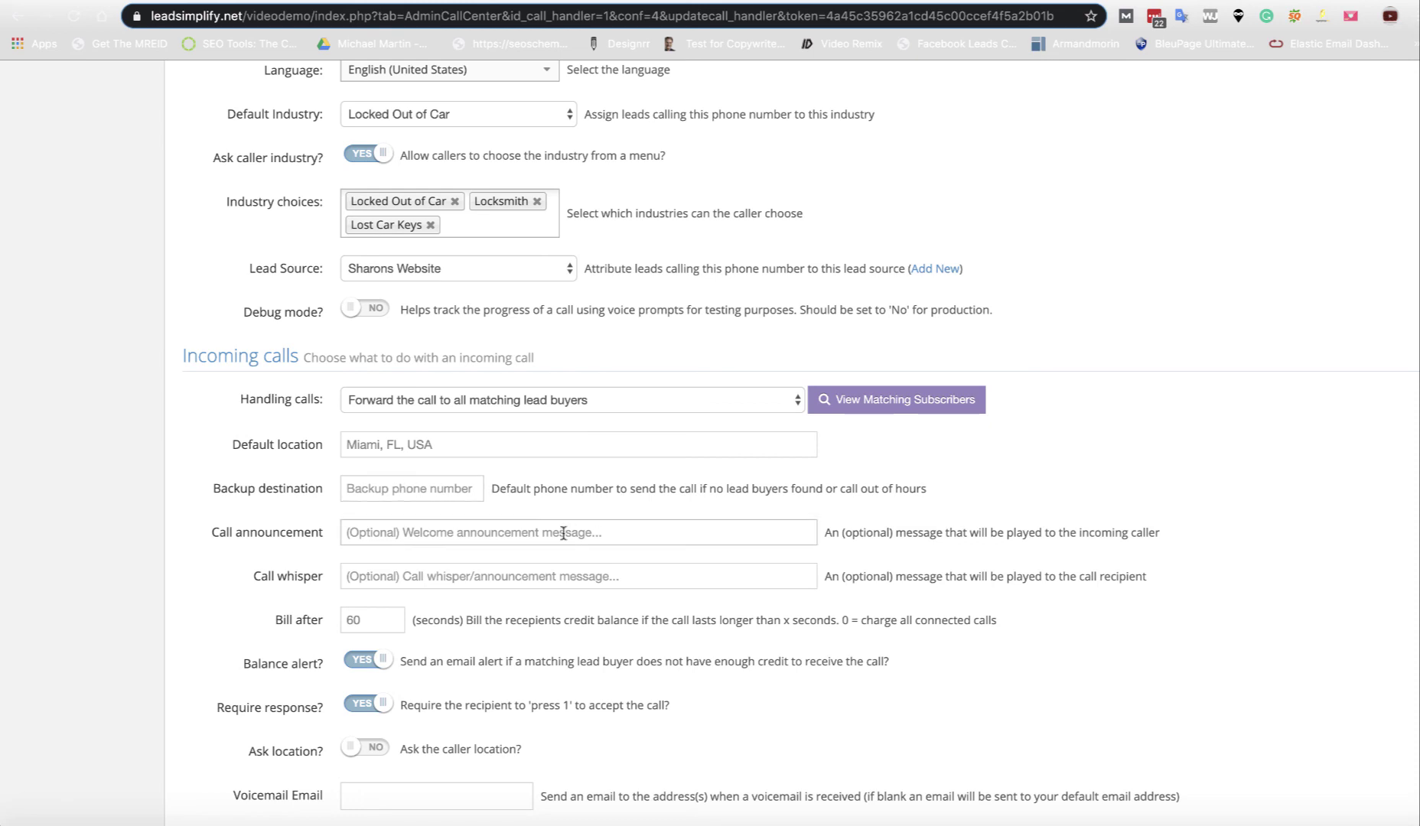
scroll(522, 604, "down", 3)
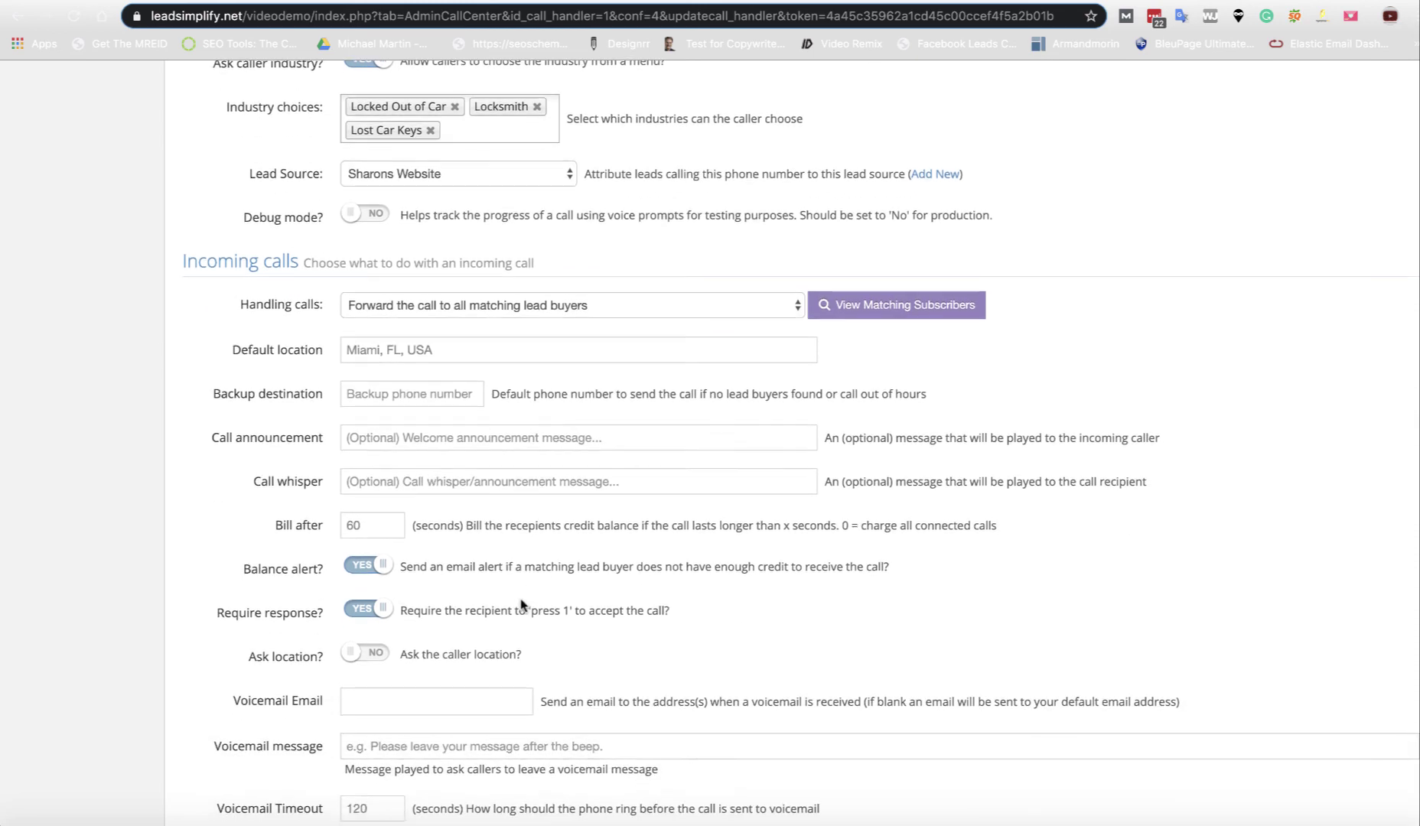
scroll(523, 604, "down", 3)
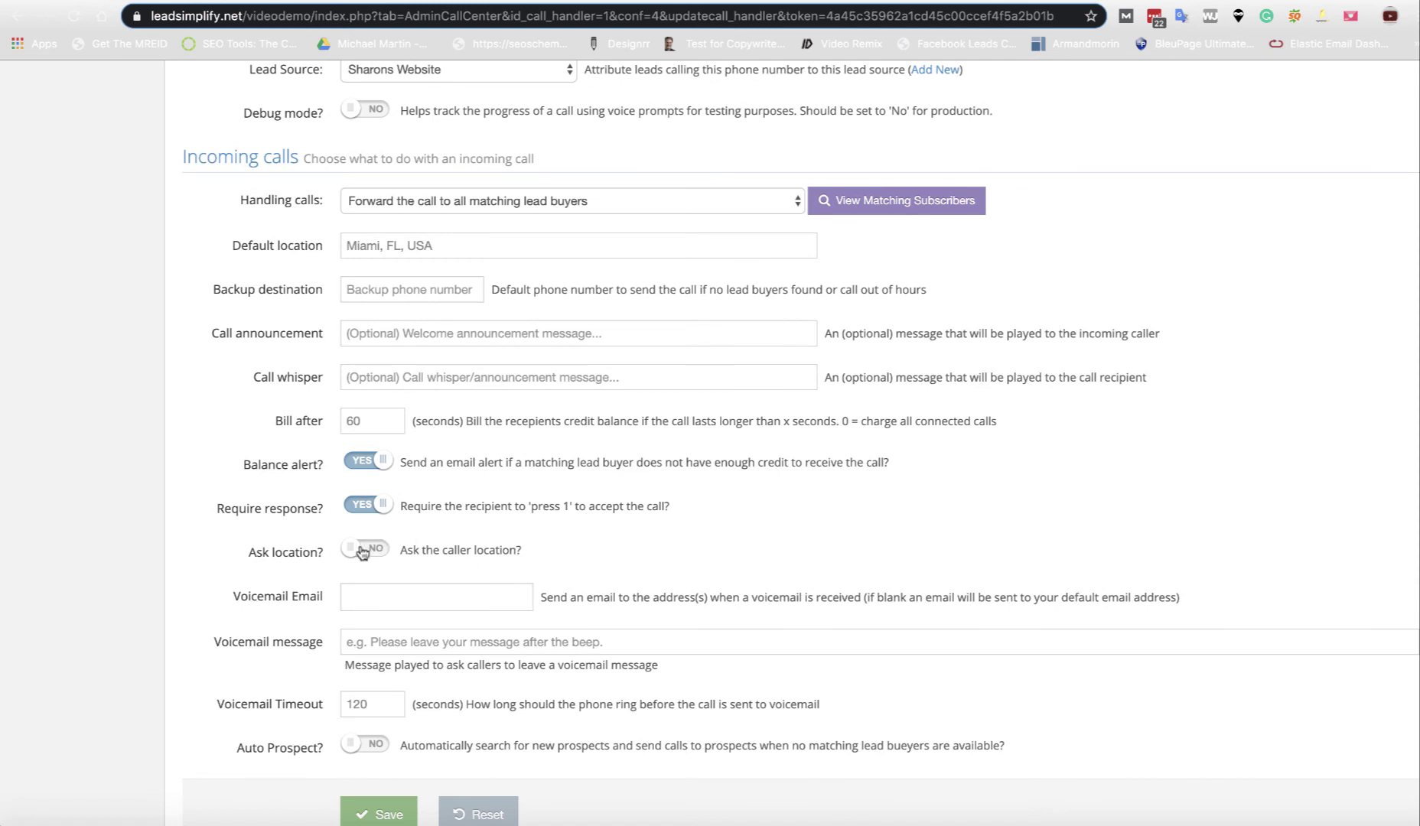
scroll(482, 498, "up", 3)
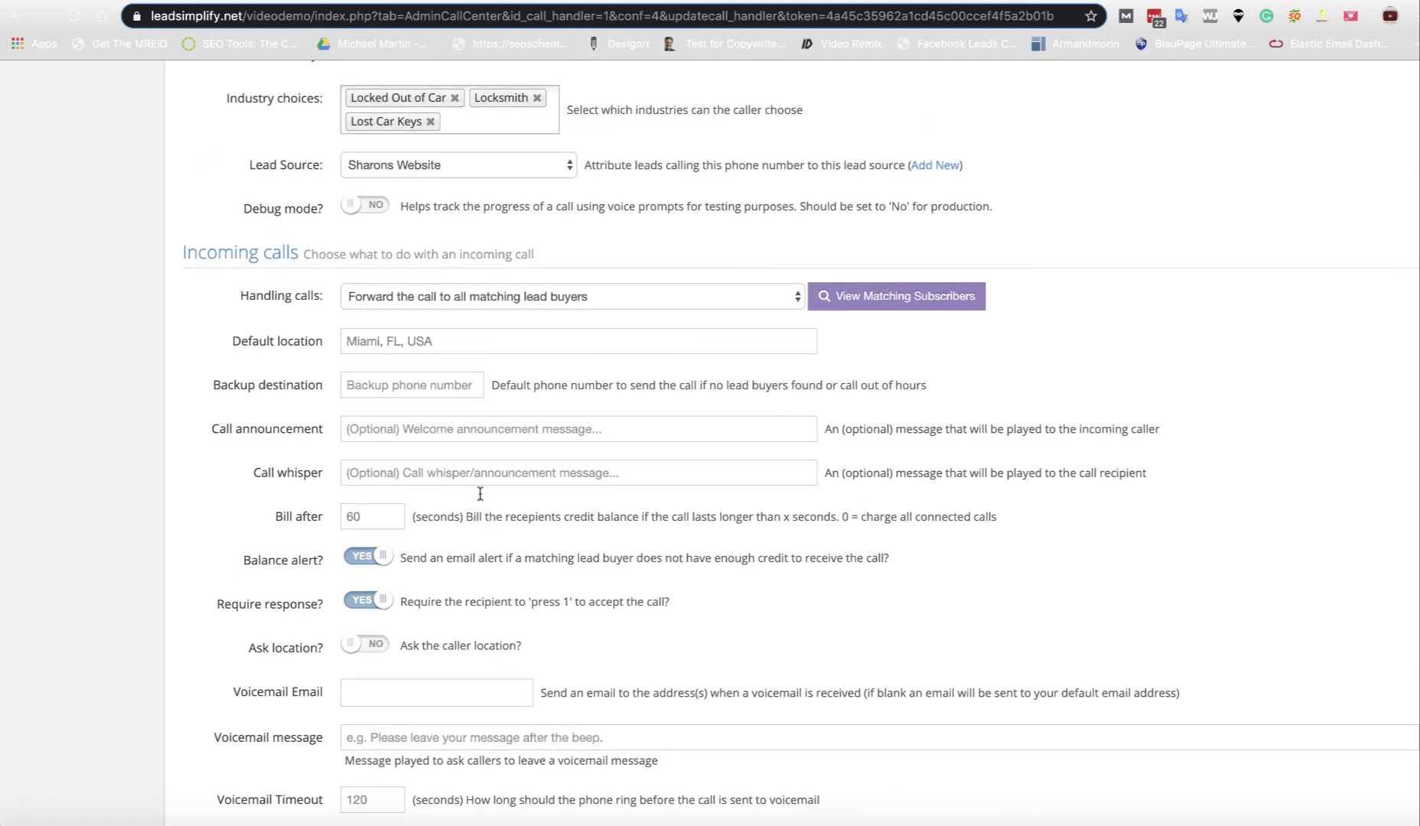
Step: Turn on Ask location with the prompt 'So we can direct you to the right person please say or key in your zipcode'
left_click(454, 341)
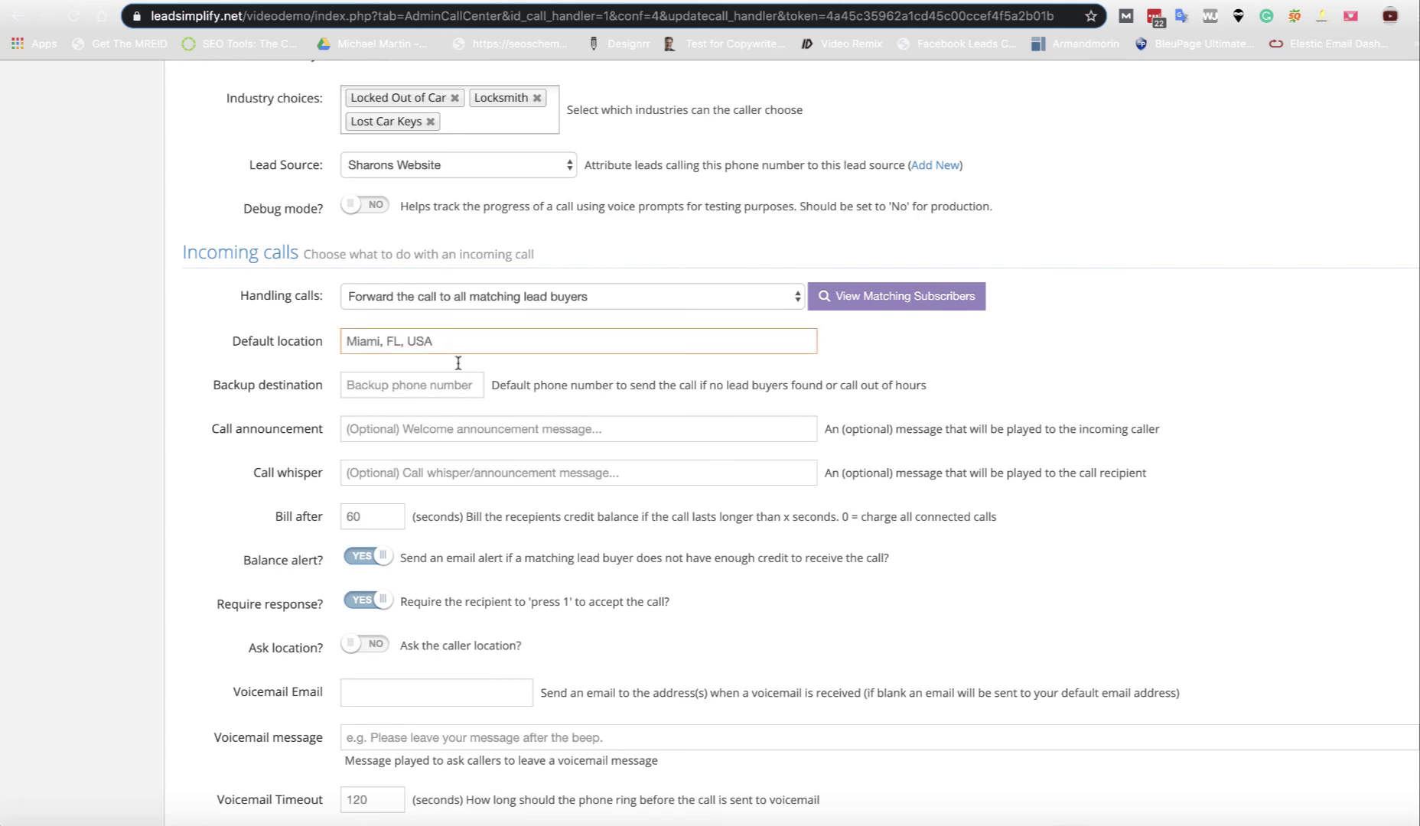
scroll(501, 494, "down", 4)
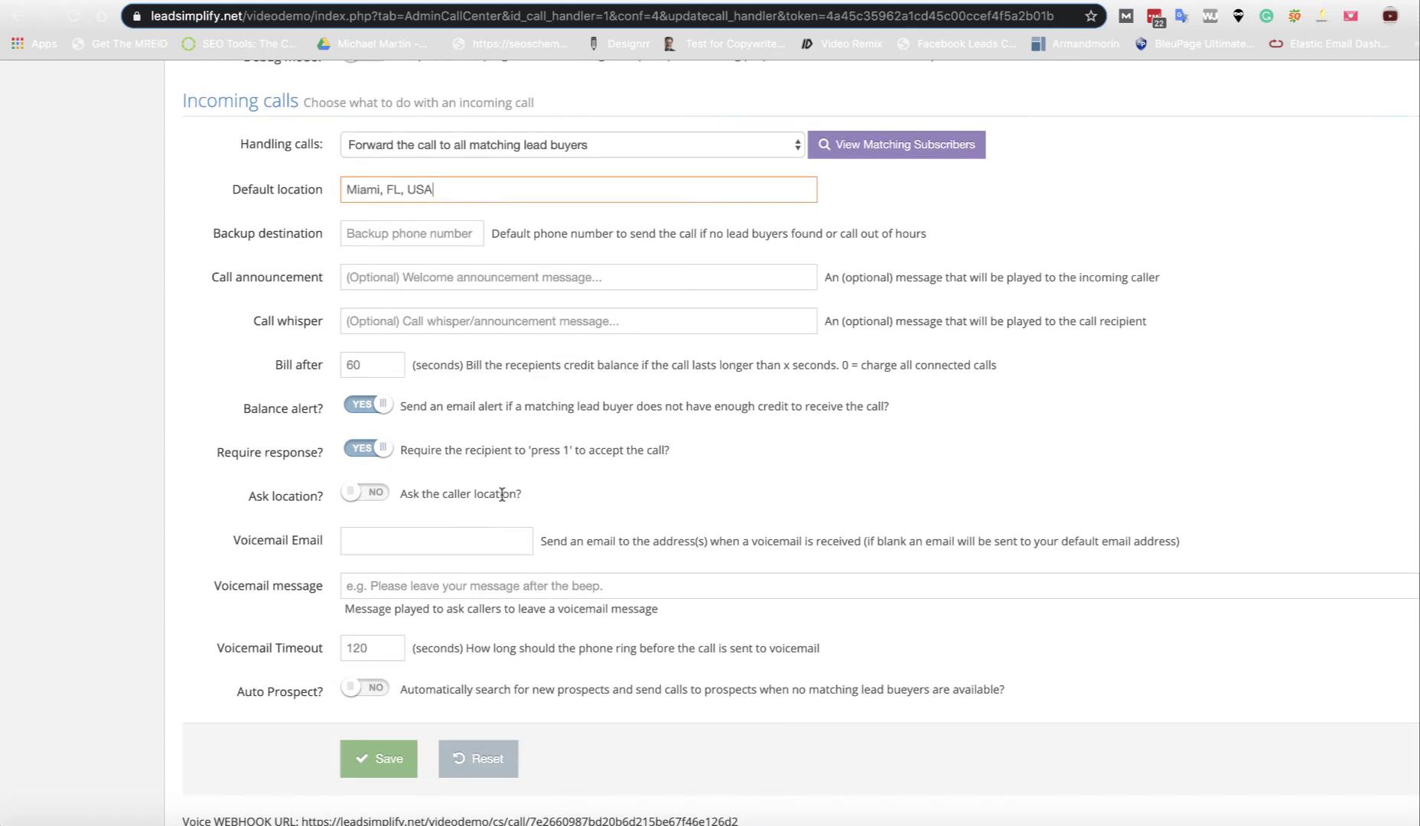
left_click(368, 494)
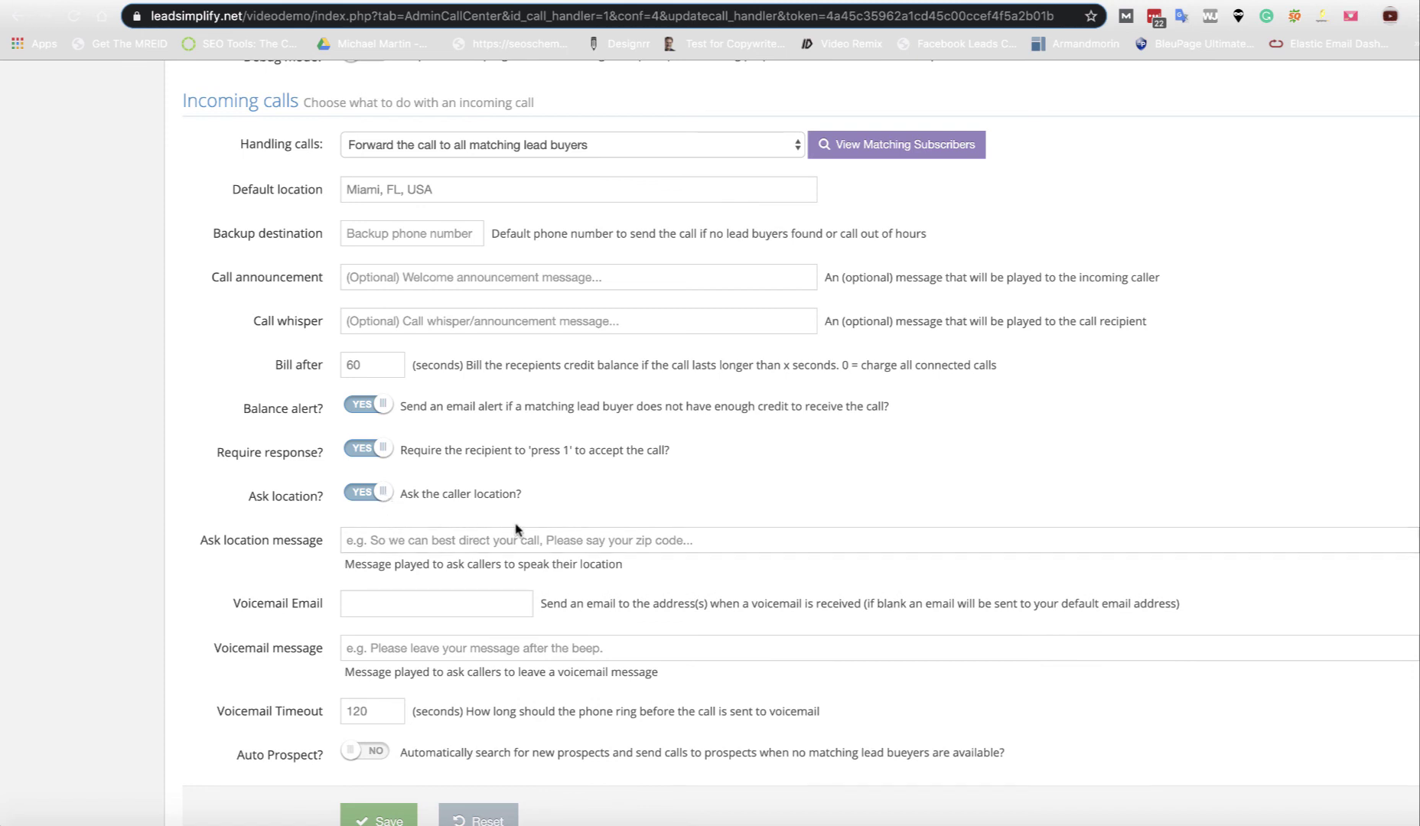
left_click(705, 539)
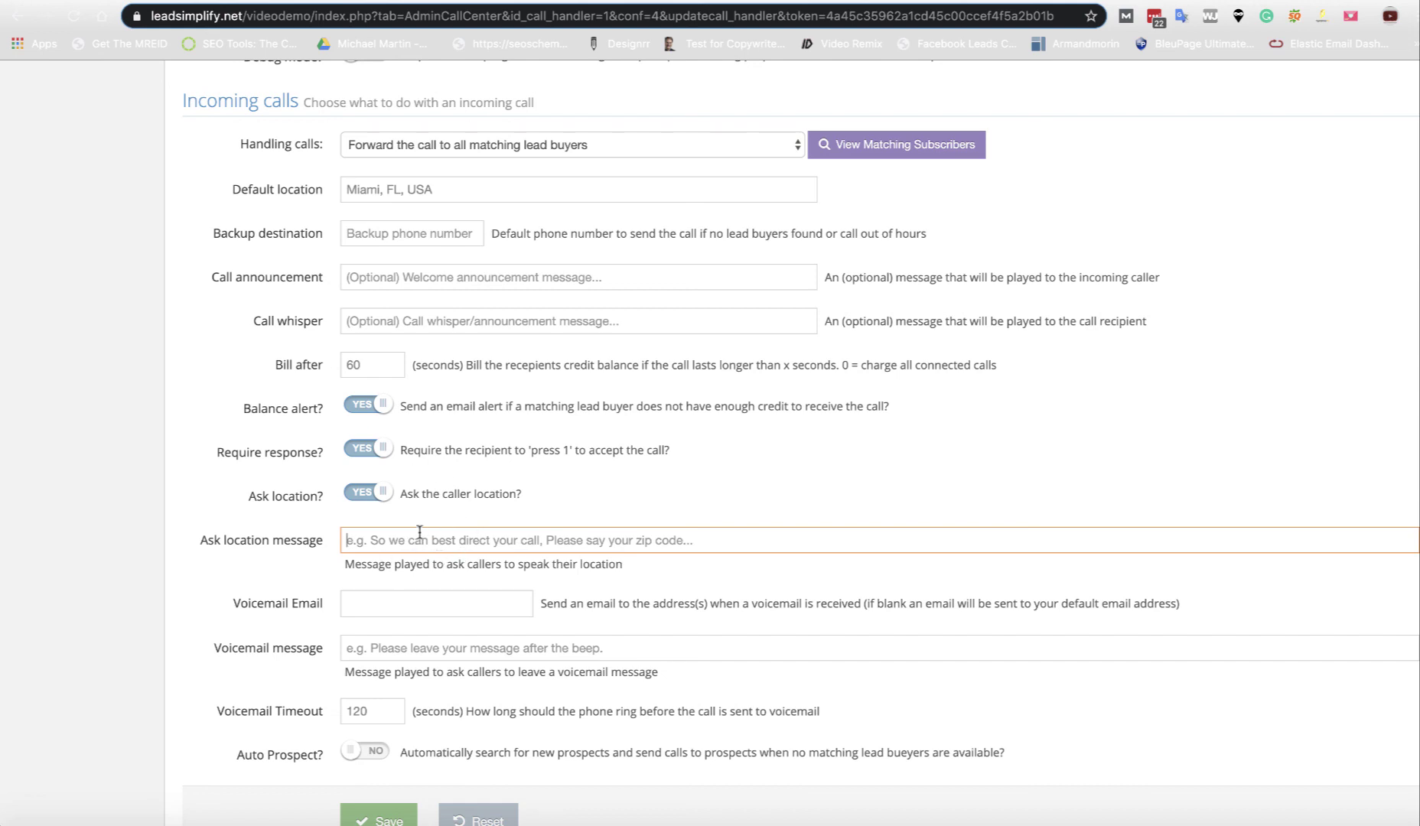
type("So we ")
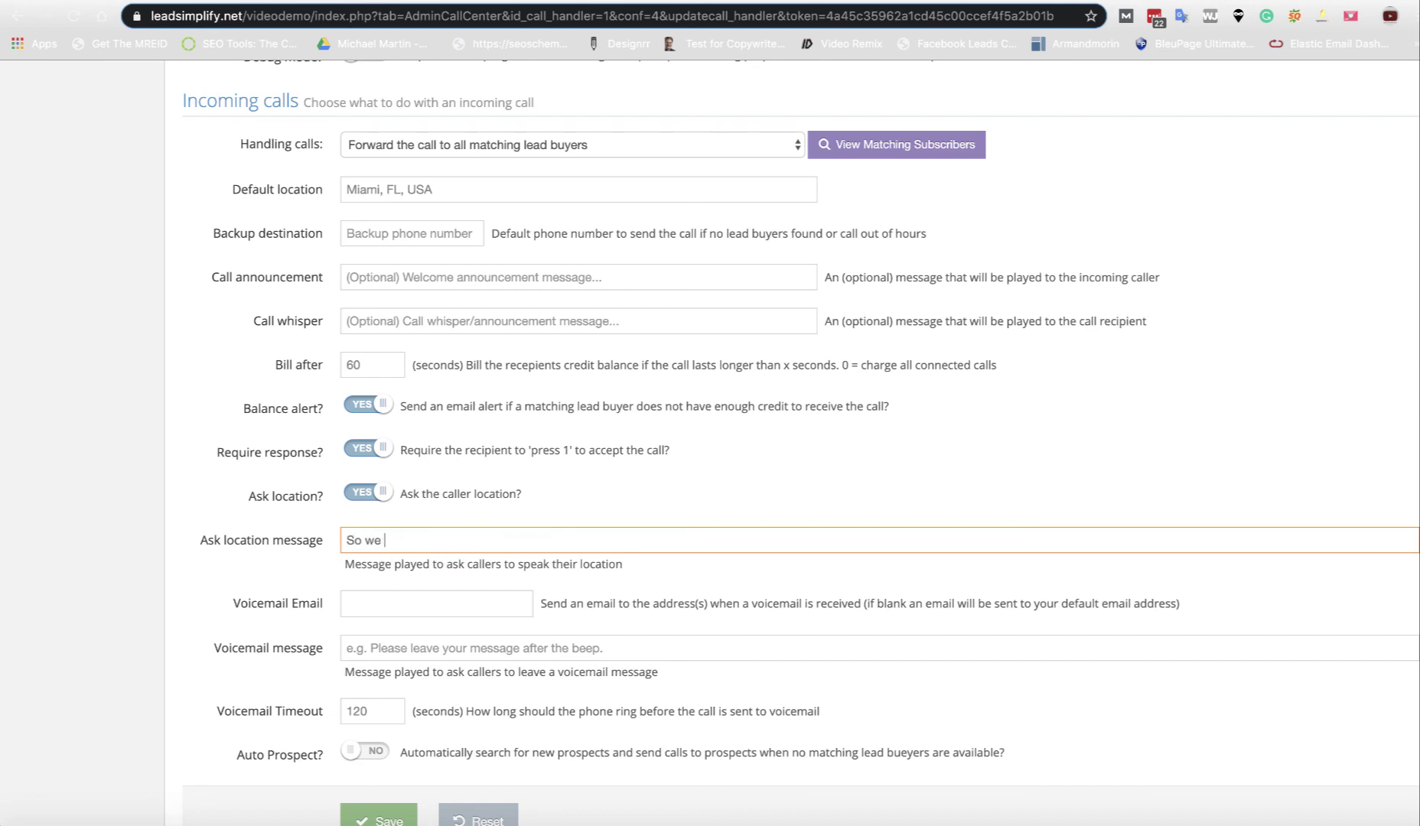
type("can direct you to the right person please say or key in your zipcode...")
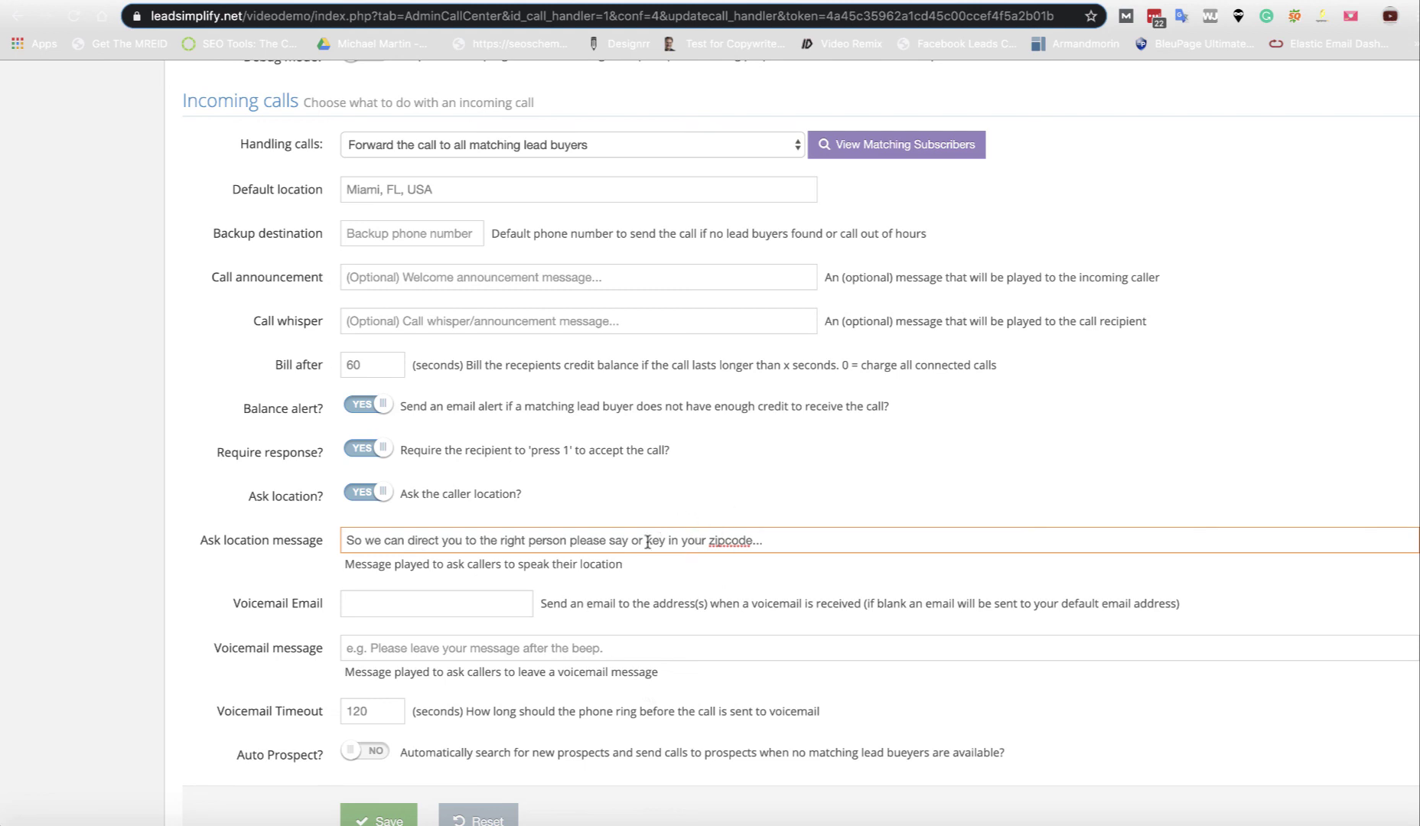
scroll(695, 479, "up", 5)
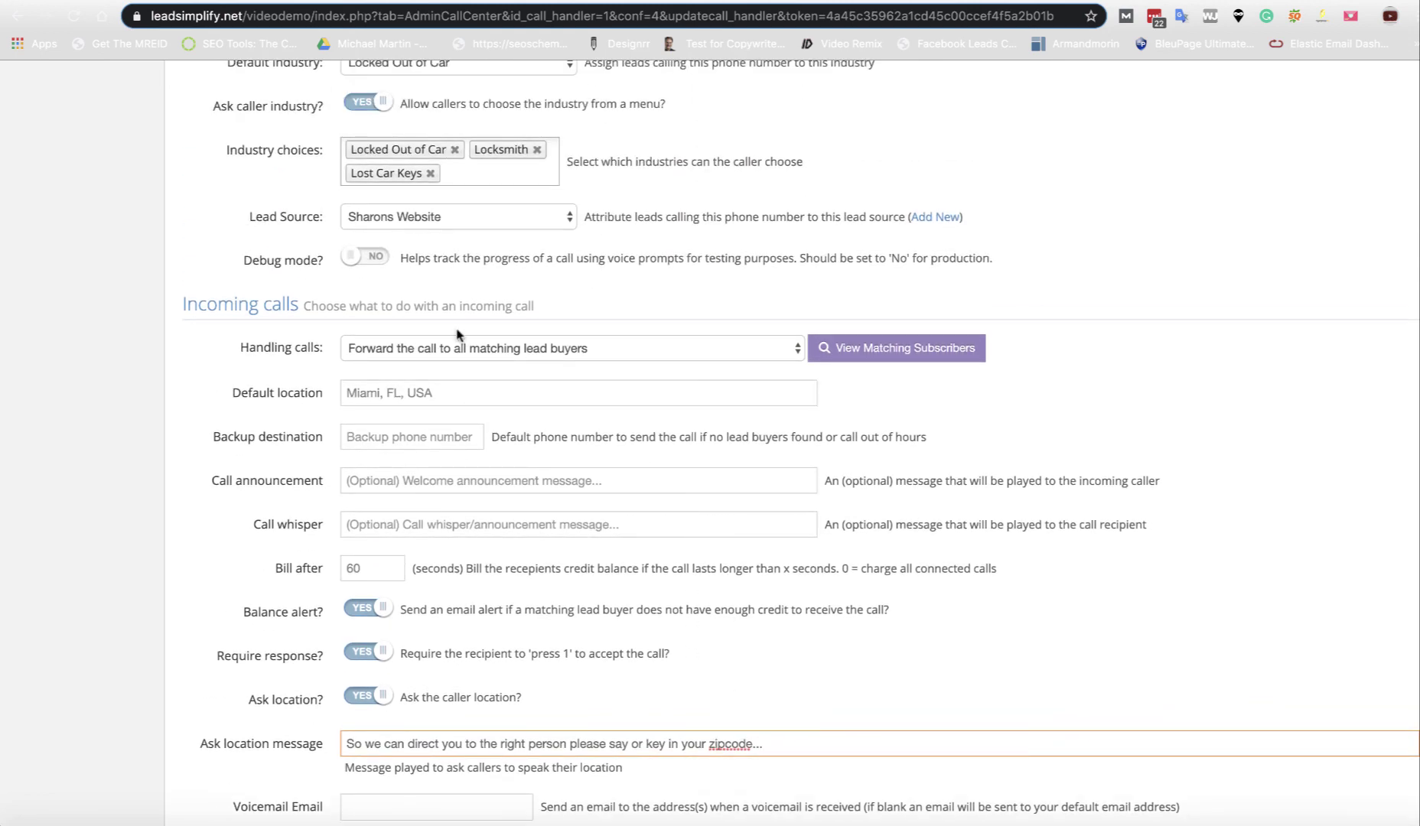
Step: Save the call handler with its Miami default location and zipcode prompt
scroll(456, 336, "up", 8)
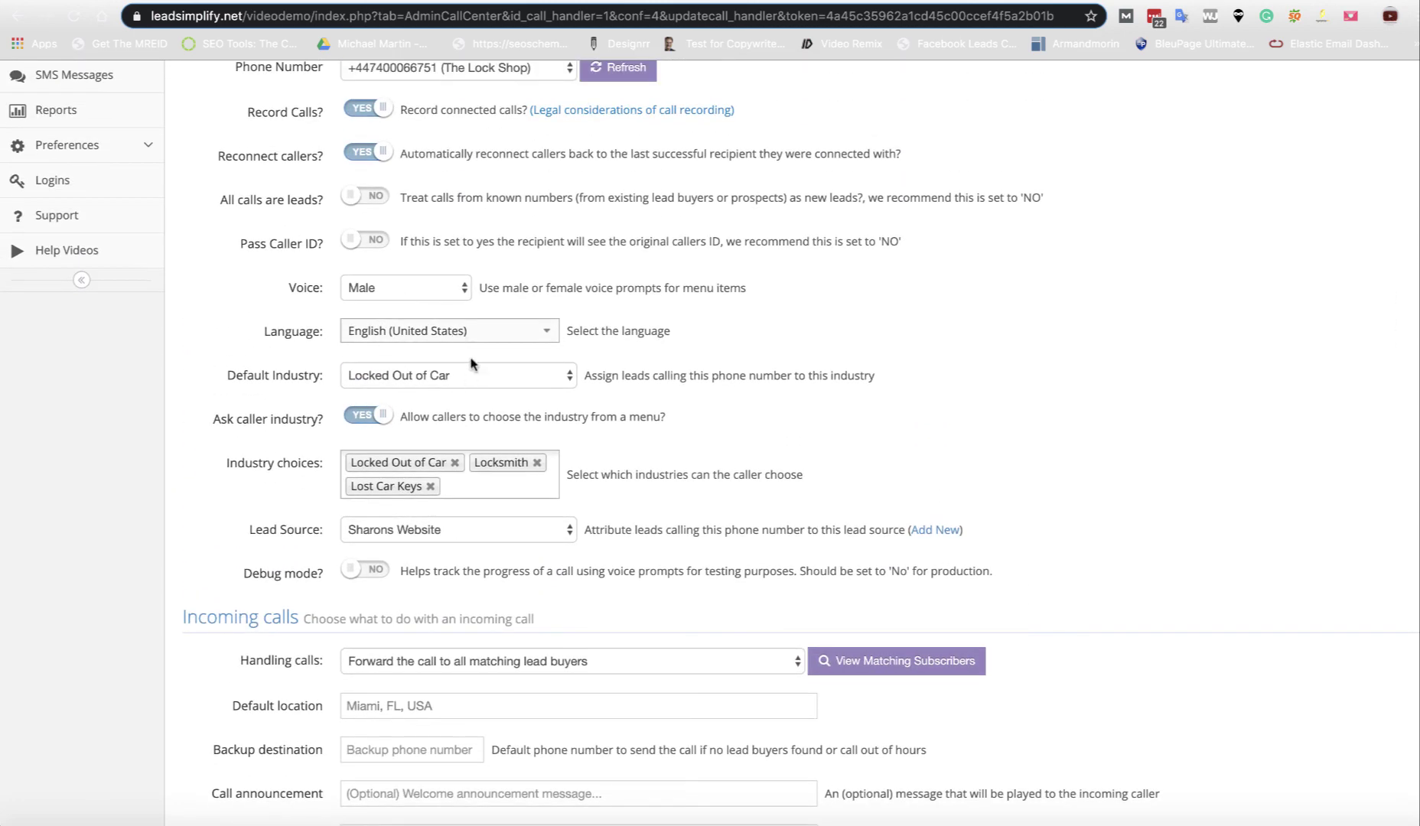
scroll(492, 368, "down", 18)
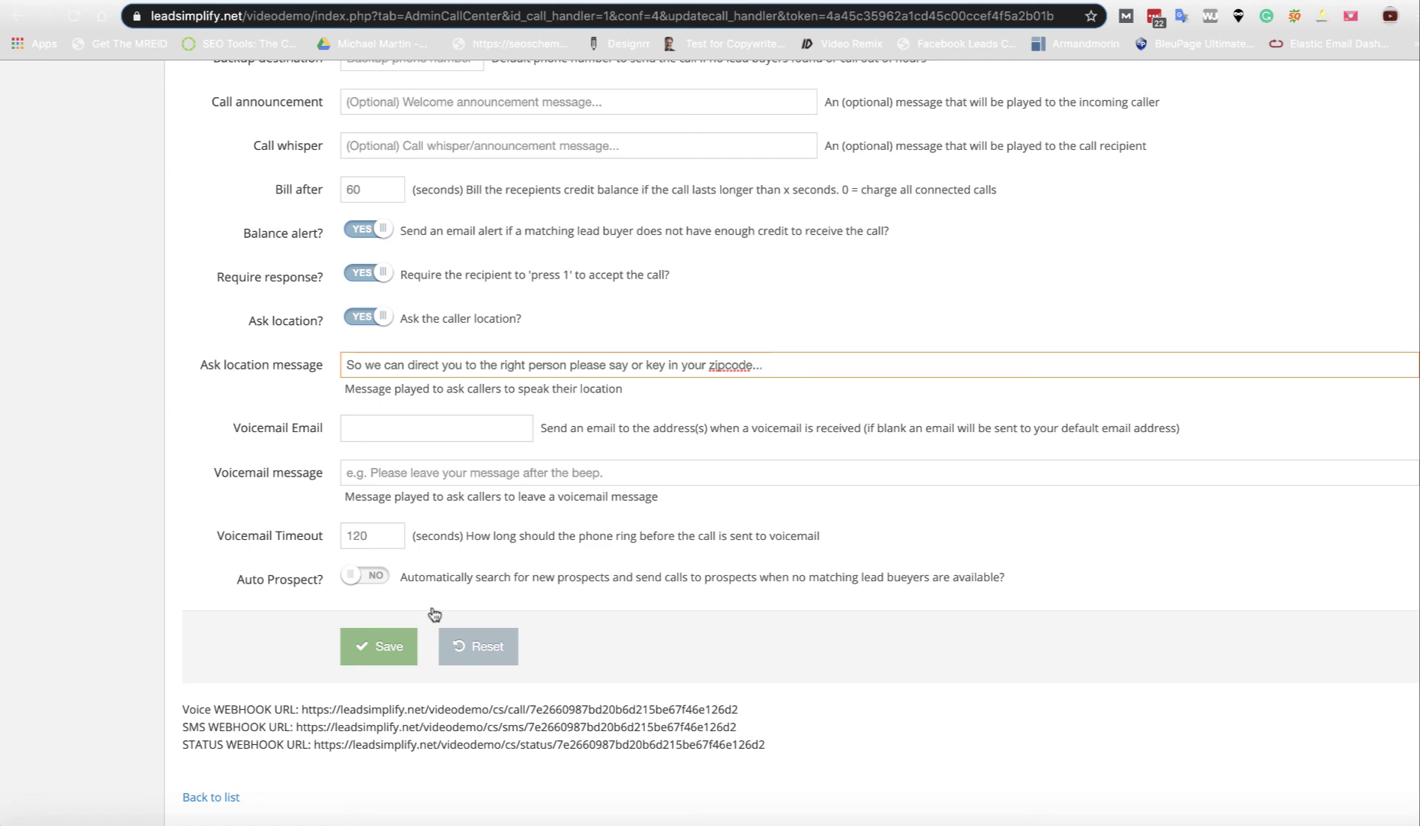
left_click(378, 650)
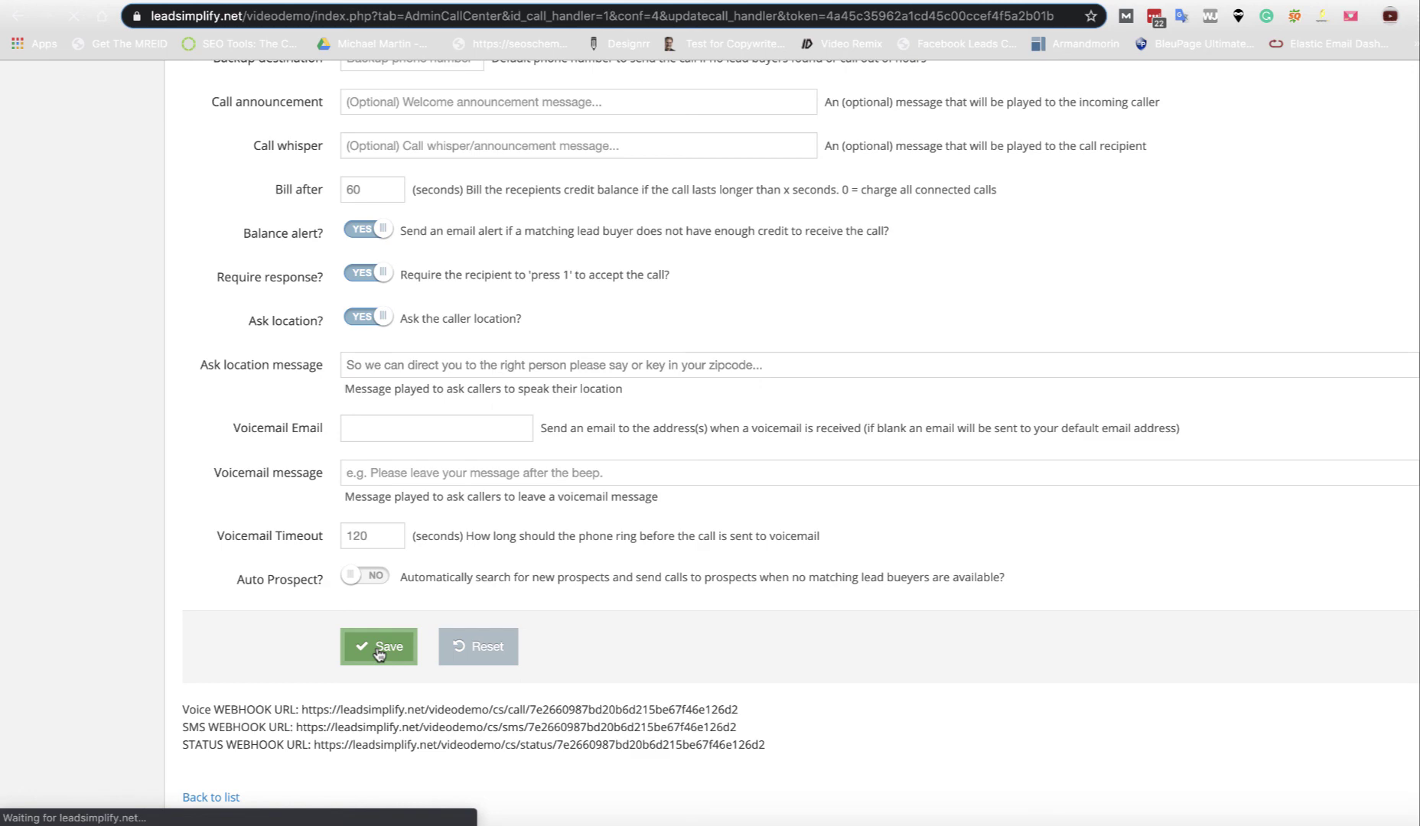